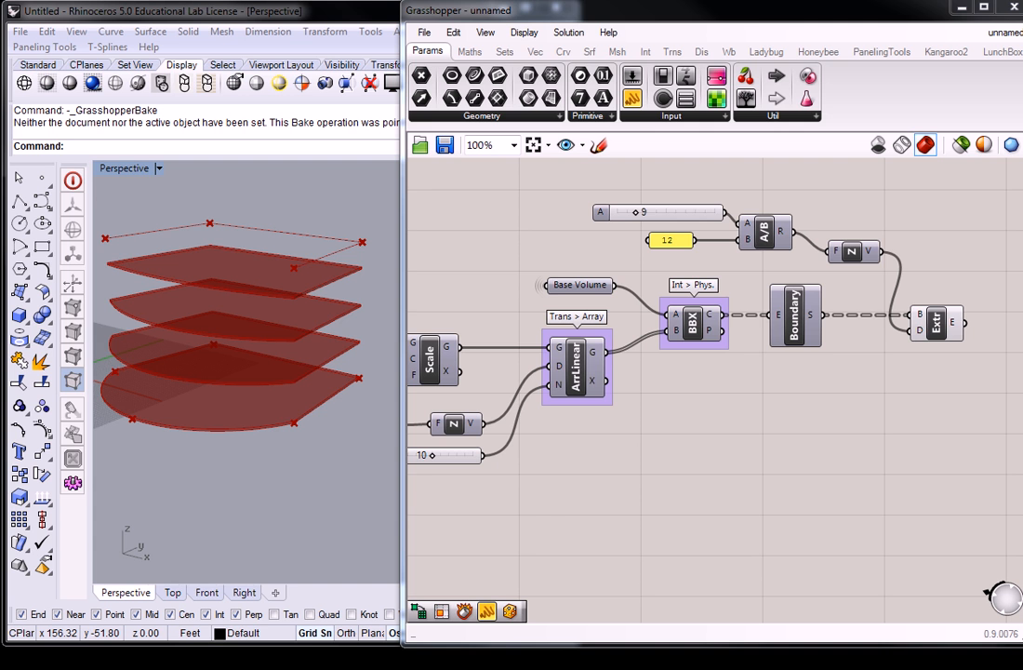
- Turn on the preview of the RuleSrf component fed by the two polylines
scroll(777, 424, down, 5)
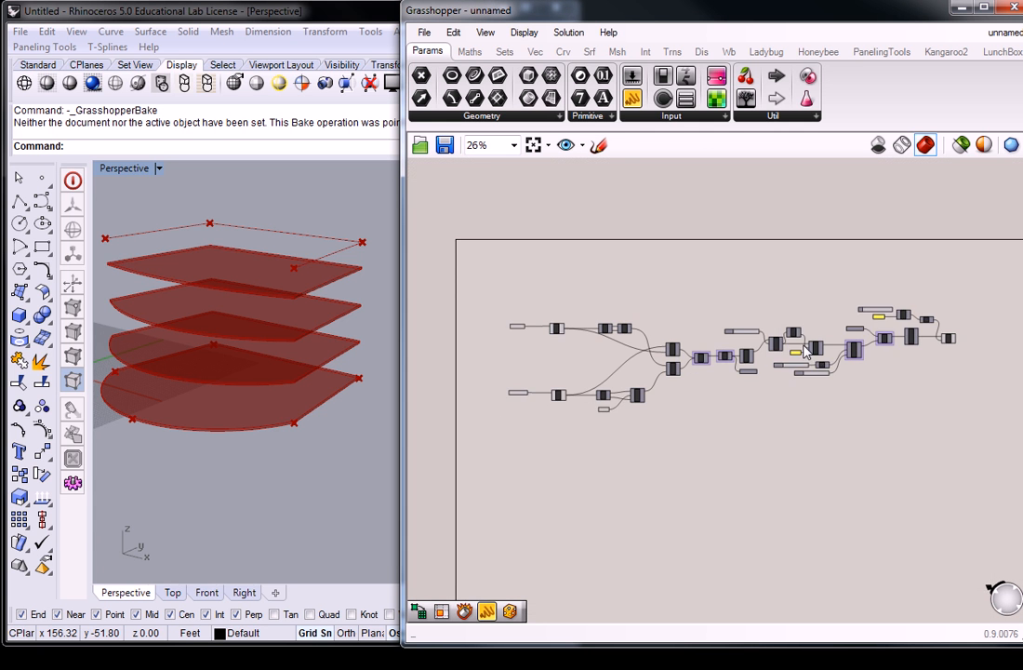
scroll(671, 391, up, 1)
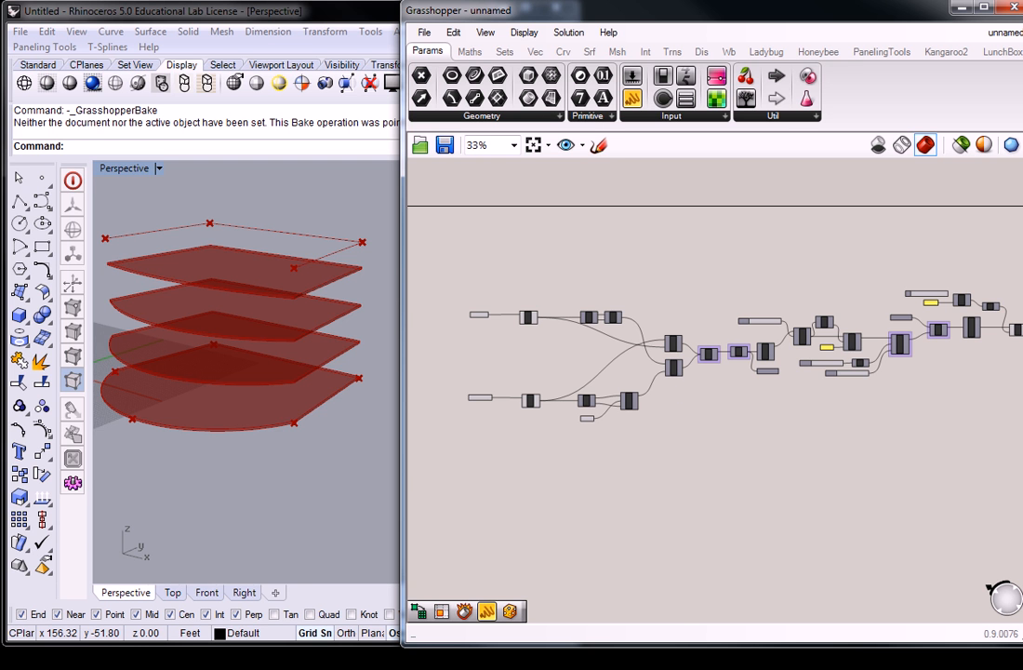
scroll(600, 377, up, 3)
click(744, 307)
right_click(746, 307)
click(777, 337)
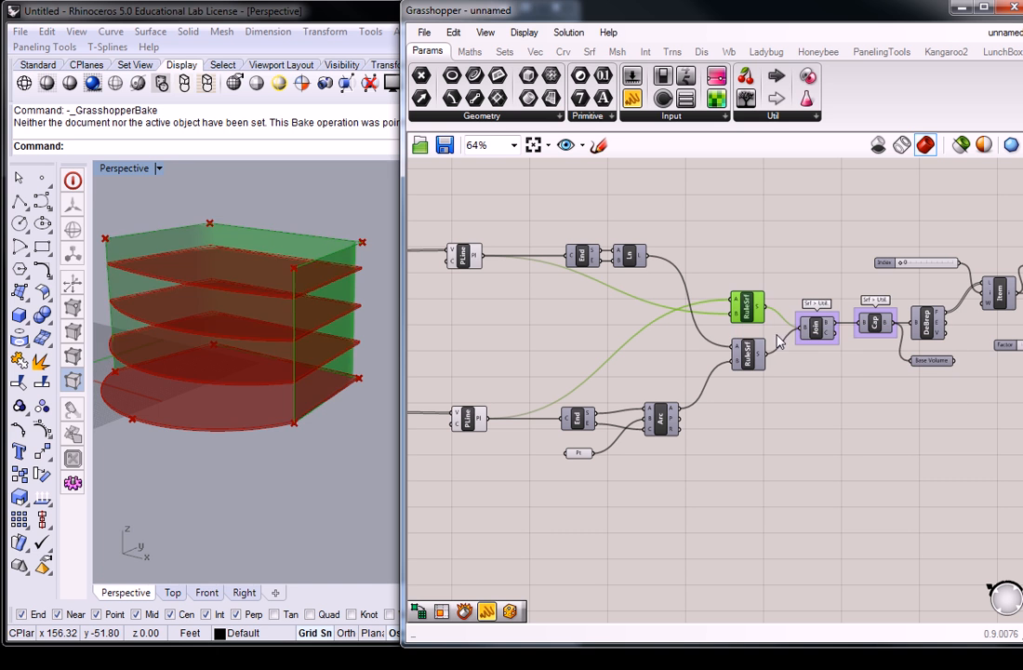
- Narrow the Grasshopper window so the Rhino perspective viewport has more room
right_drag(195, 260, 306, 276)
scroll(306, 276, down, 6)
right_drag(244, 296, 305, 276)
scroll(302, 276, up, 4)
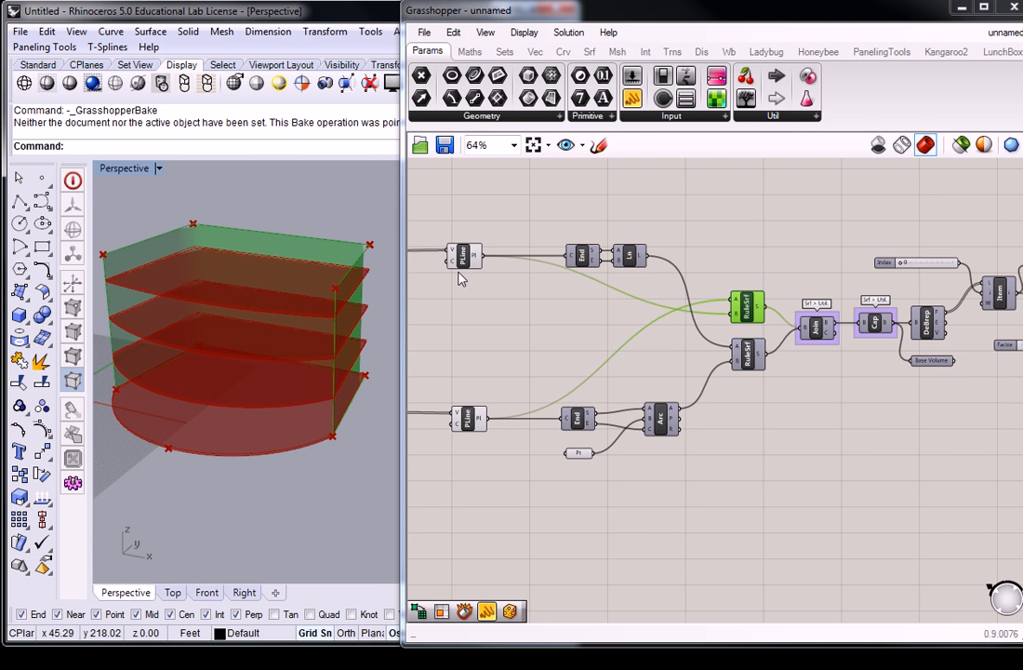
drag(405, 283, 527, 305)
- Move one front top corner point of the volume outward along the x-axis
right_drag(494, 315, 390, 295)
drag(364, 302, 485, 276)
right_drag(432, 292, 236, 413)
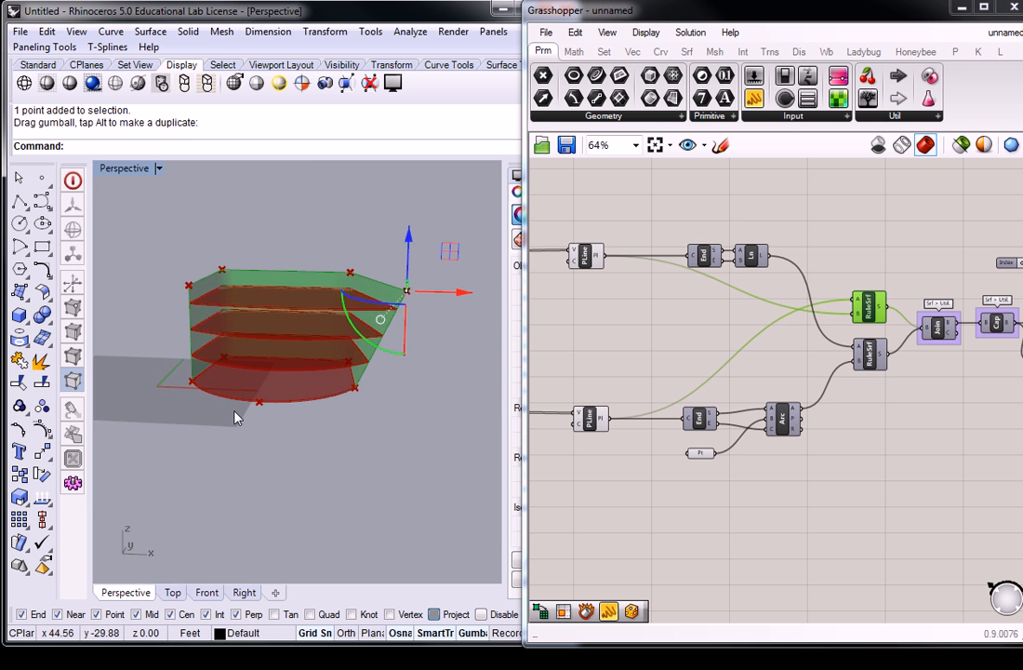
click(258, 402)
right_drag(183, 324, 172, 283)
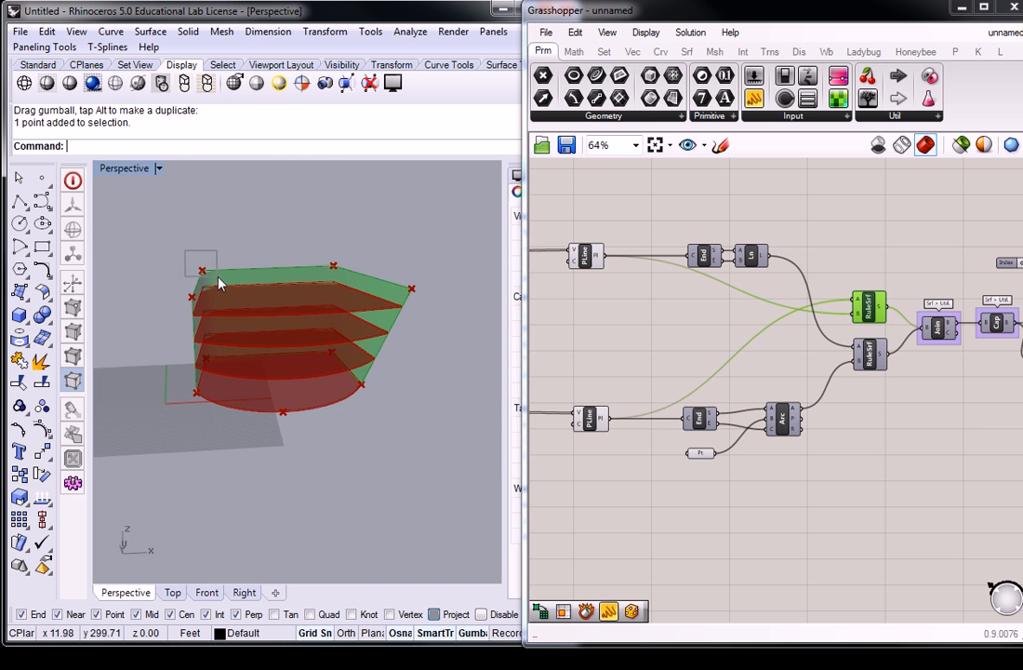
- Move the opposite back top corner point outward along the x-axis and upward
click(200, 271)
drag(240, 277, 191, 271)
drag(149, 238, 138, 184)
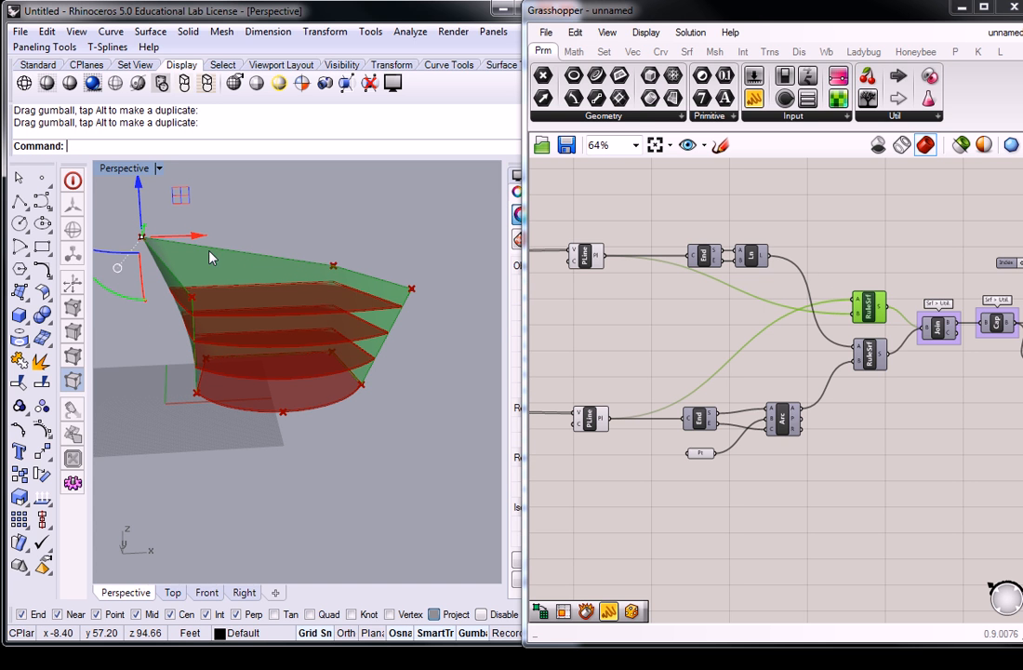
- Undo the moves of both top corner points and clear the selection
scroll(286, 231, down, 6)
scroll(244, 220, up, 8)
key(ctrl+z)
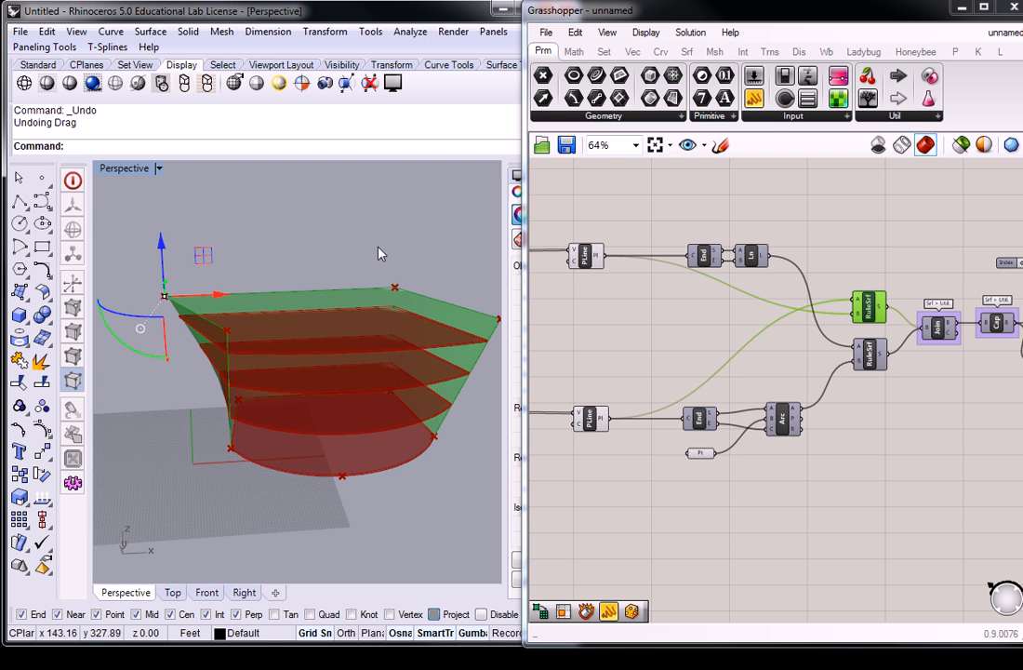
key(ctrl+z)
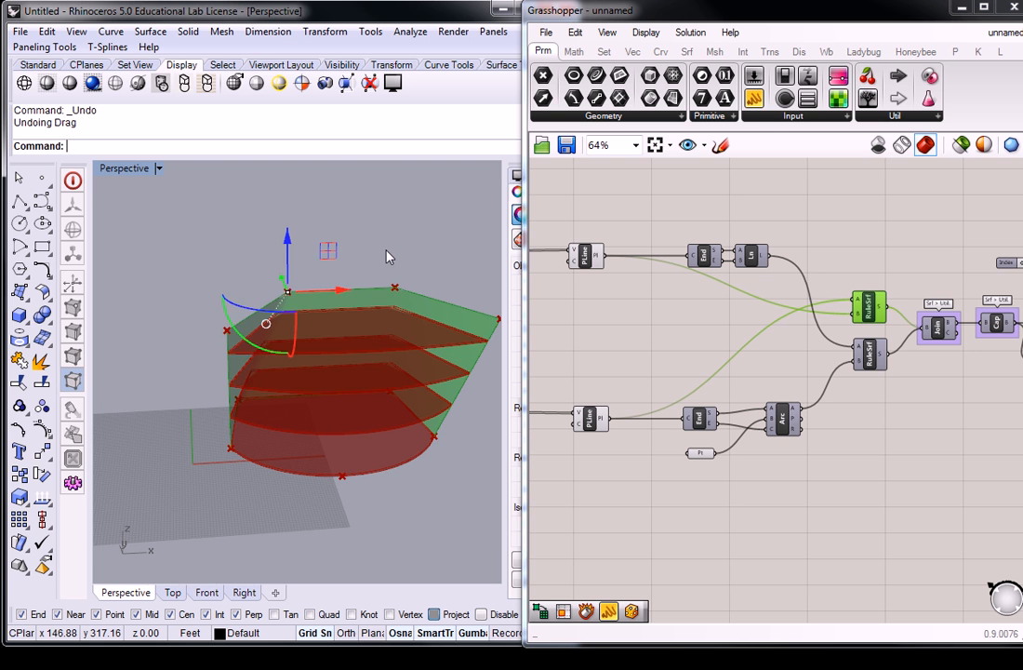
key(ctrl+z)
click(455, 300)
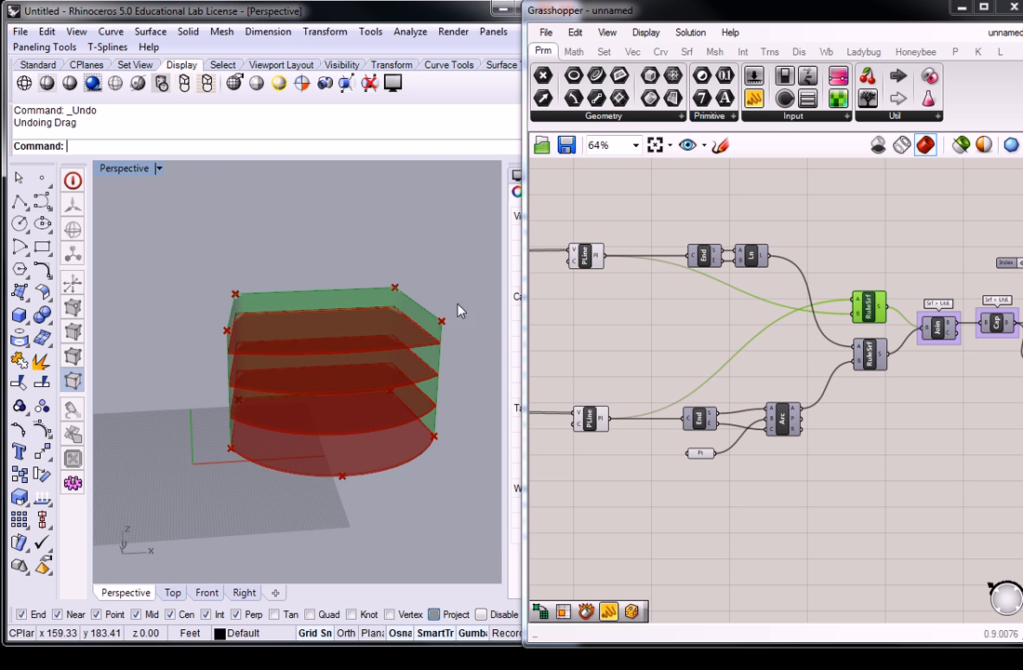
- Examine the volume's walls and floor plates up close, along with the Top Points and Bottom Points inputs
right_drag(458, 303, 362, 296)
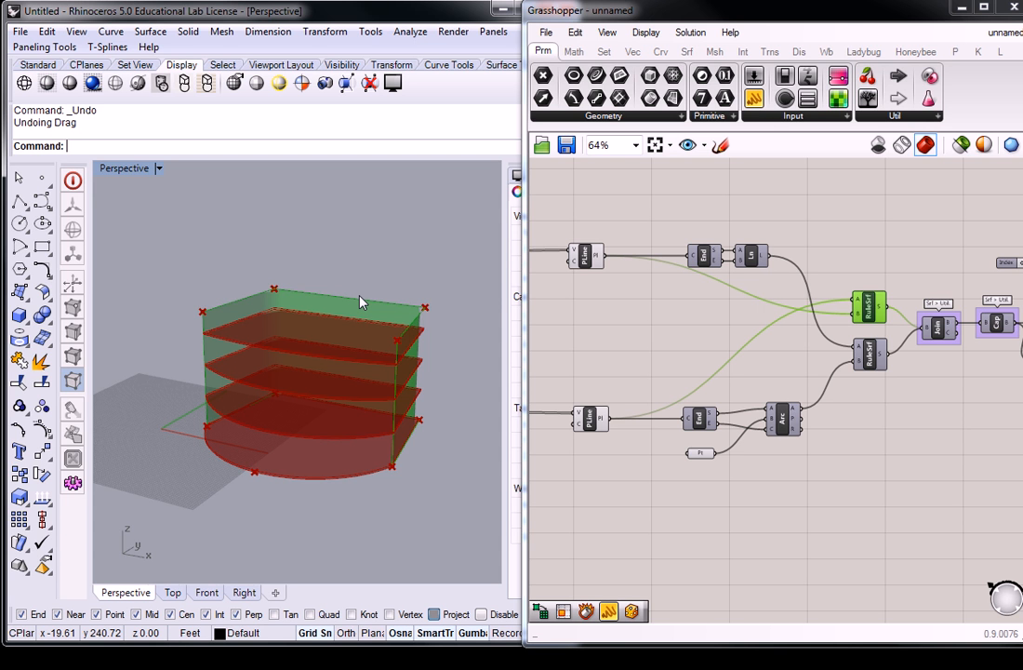
right_drag(360, 301, 301, 356)
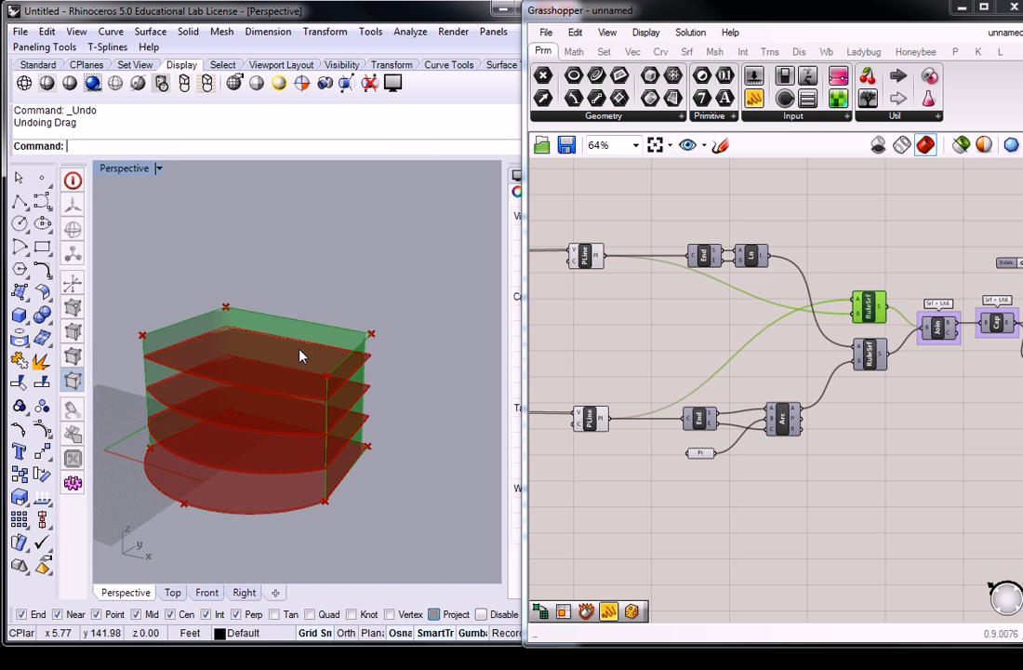
right_drag(300, 355, 359, 400)
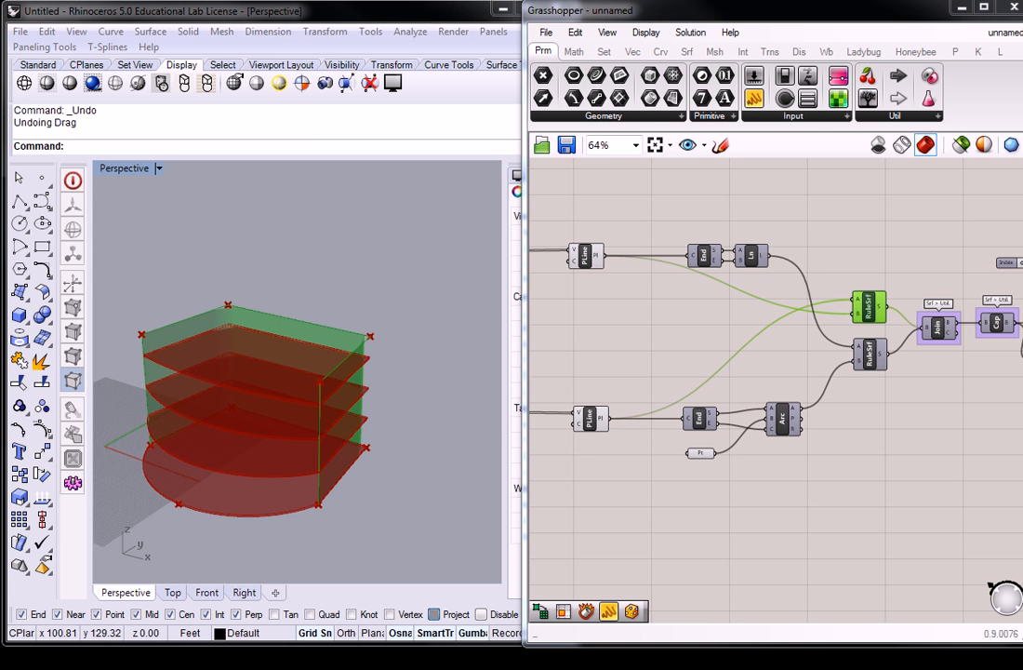
right_click(731, 319)
click(638, 309)
scroll(633, 307, down, 3)
scroll(621, 315, up, 3)
right_drag(620, 307, 691, 298)
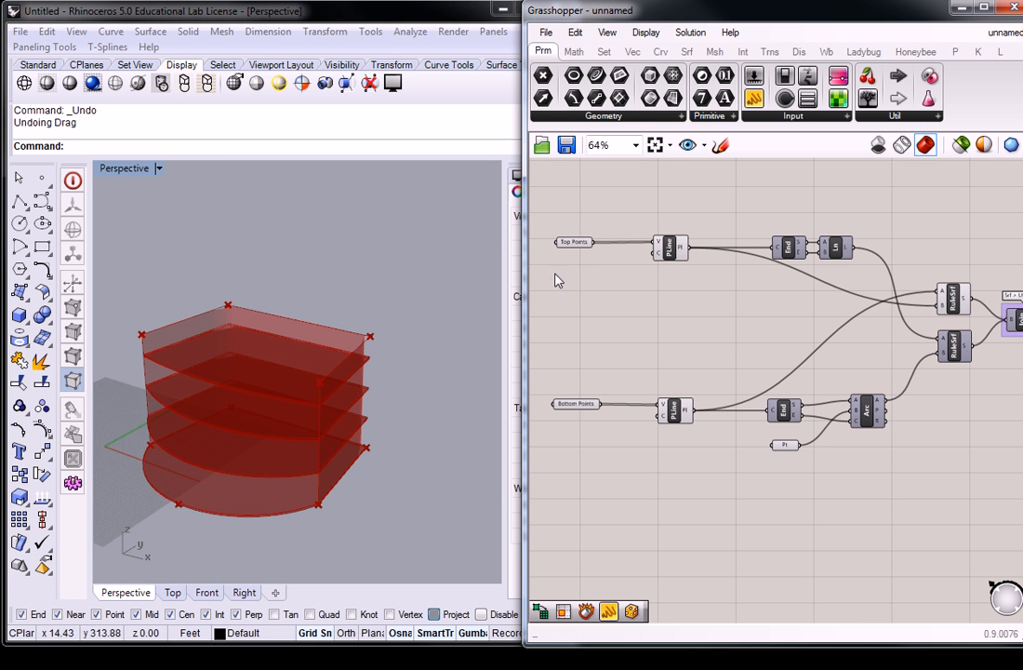
right_drag(217, 316, 276, 290)
shift+right_drag(257, 356, 303, 339)
scroll(228, 364, up, 6)
shift+right_drag(228, 364, 314, 288)
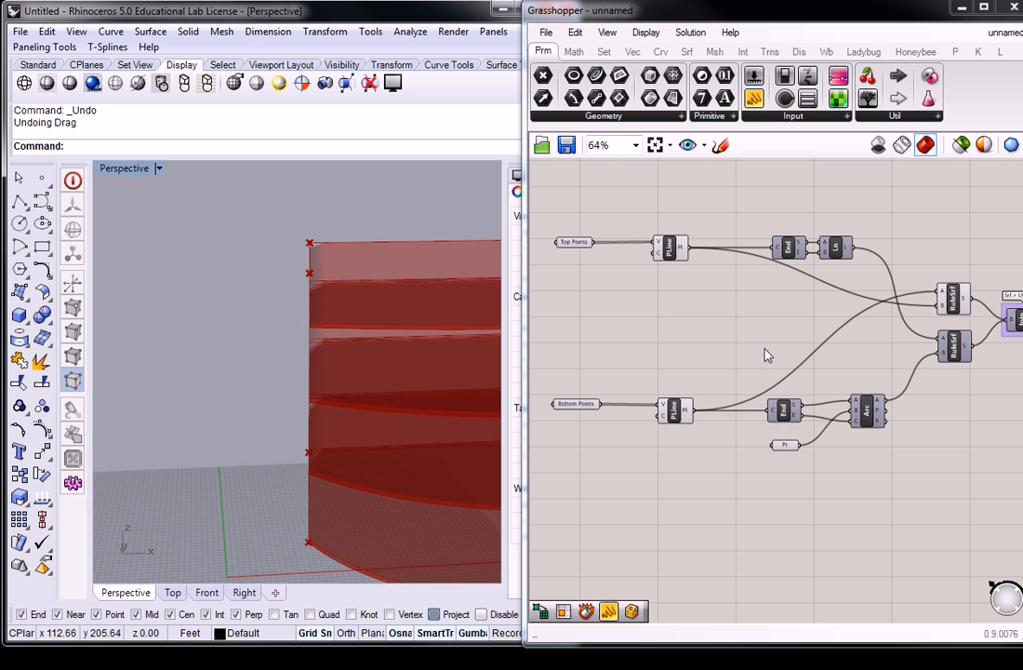
right_drag(338, 295, 290, 320)
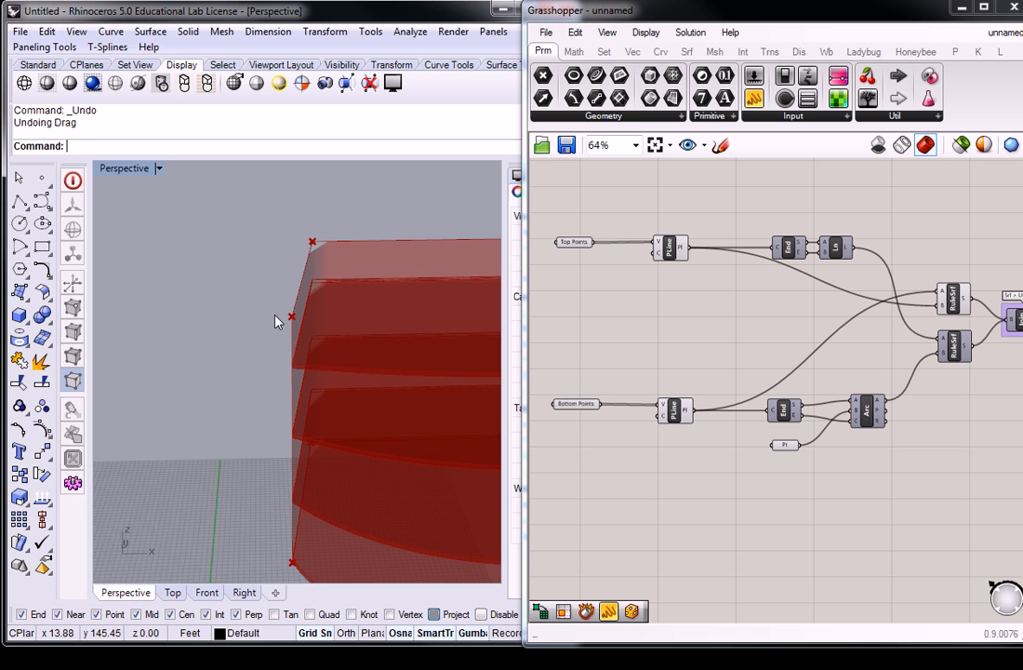
double_click(725, 325)
text(cap)
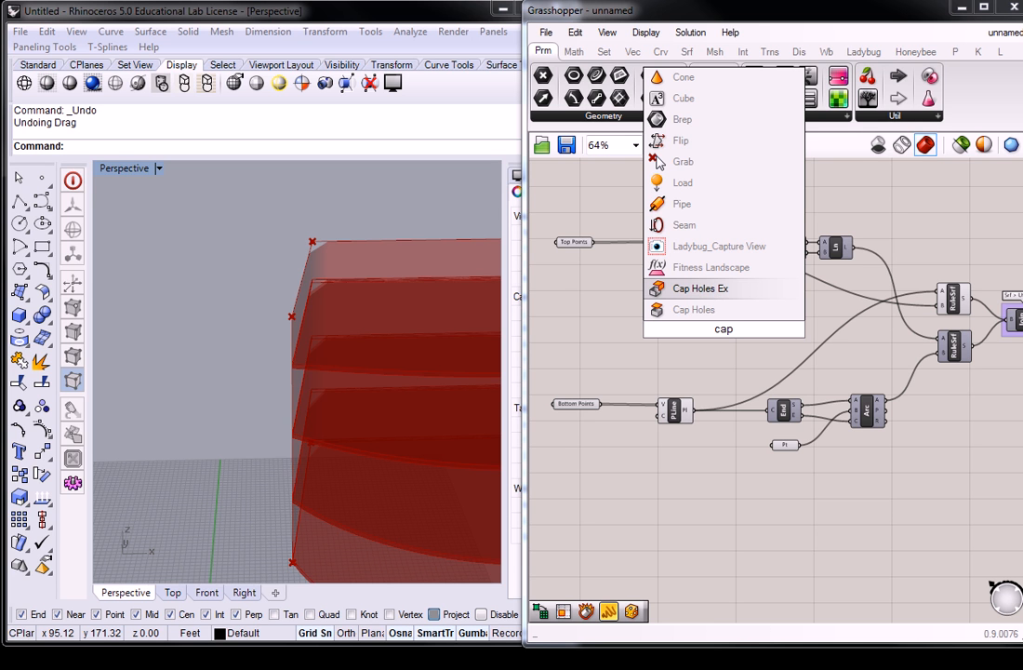
key(Escape)
- Move all components downstream of the two PLine components farther along the canvas to open up space
right_drag(299, 260, 297, 242)
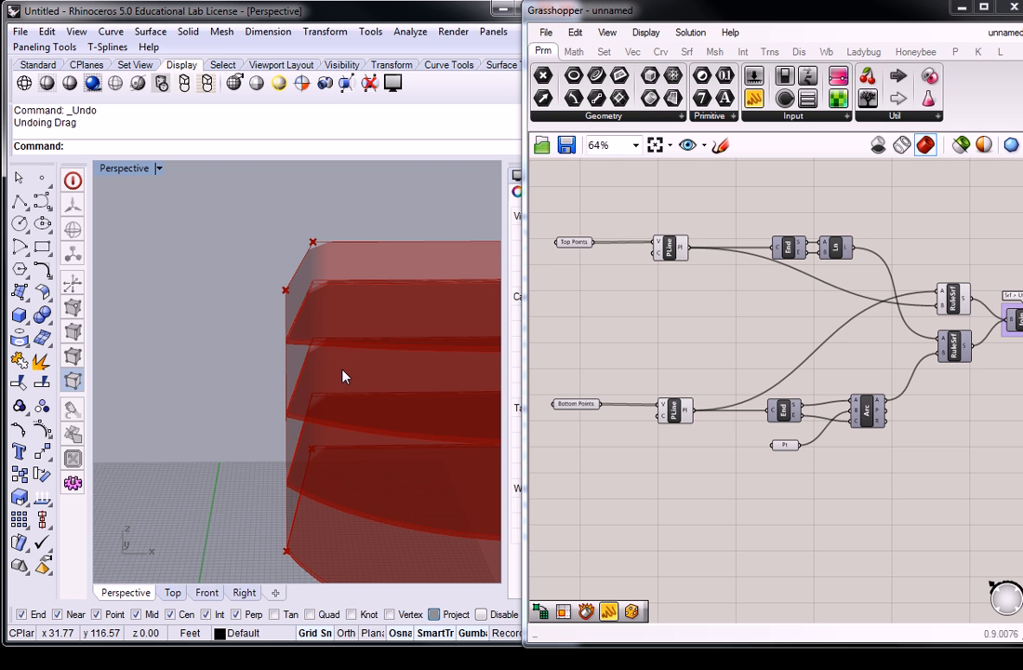
right_drag(395, 368, 347, 373)
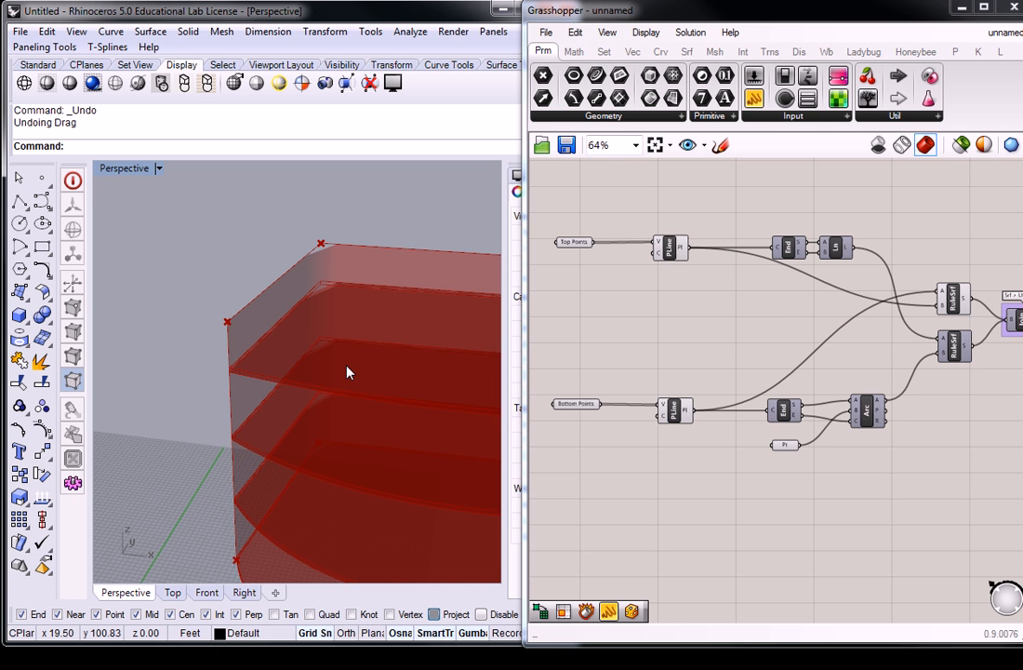
right_drag(347, 370, 359, 381)
scroll(754, 321, down, 4)
scroll(754, 321, up, 3)
scroll(744, 320, down, 6)
scroll(704, 326, up, 2)
drag(677, 299, 939, 417)
drag(759, 365, 799, 346)
click(654, 405)
- Add an Offset curve component between the top and bottom PLine components
scroll(654, 405, up, 3)
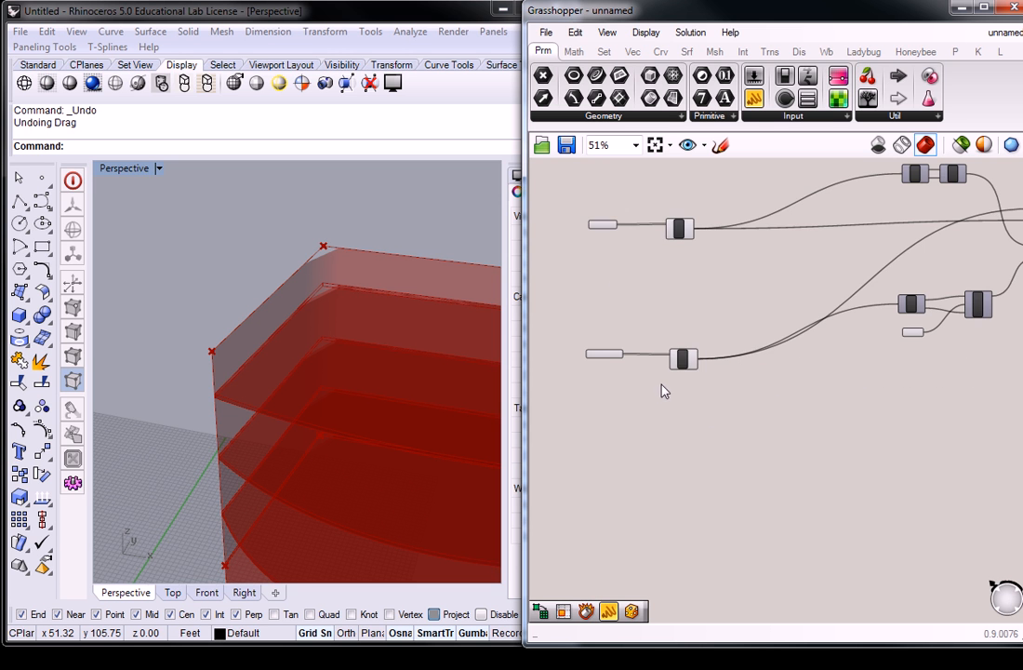
scroll(696, 363, down, 2)
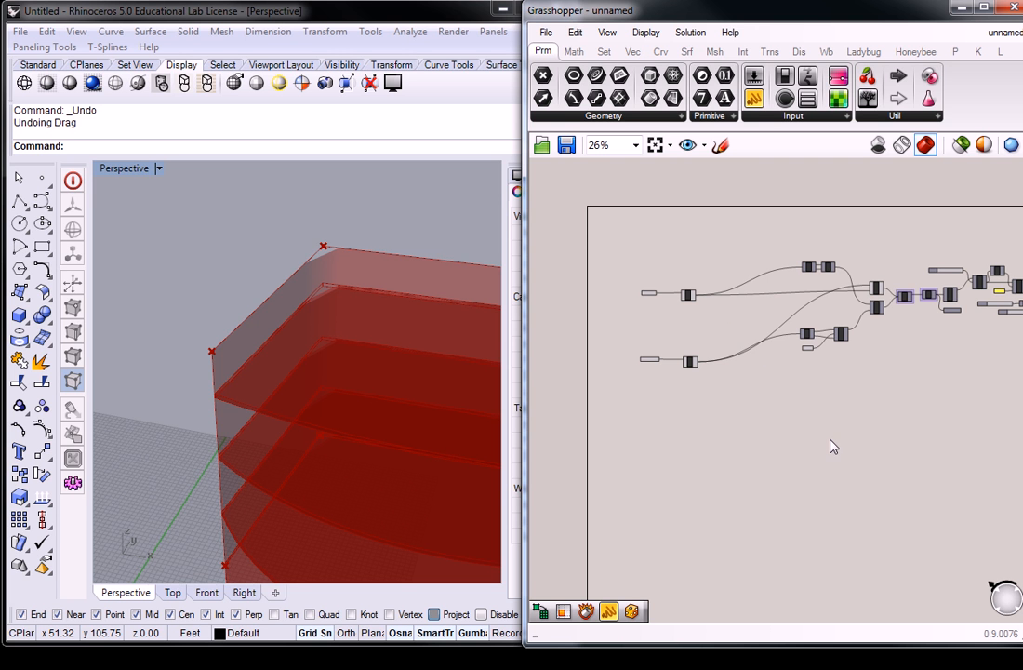
scroll(708, 288, up, 3)
right_drag(713, 245, 735, 349)
click(633, 51)
click(661, 51)
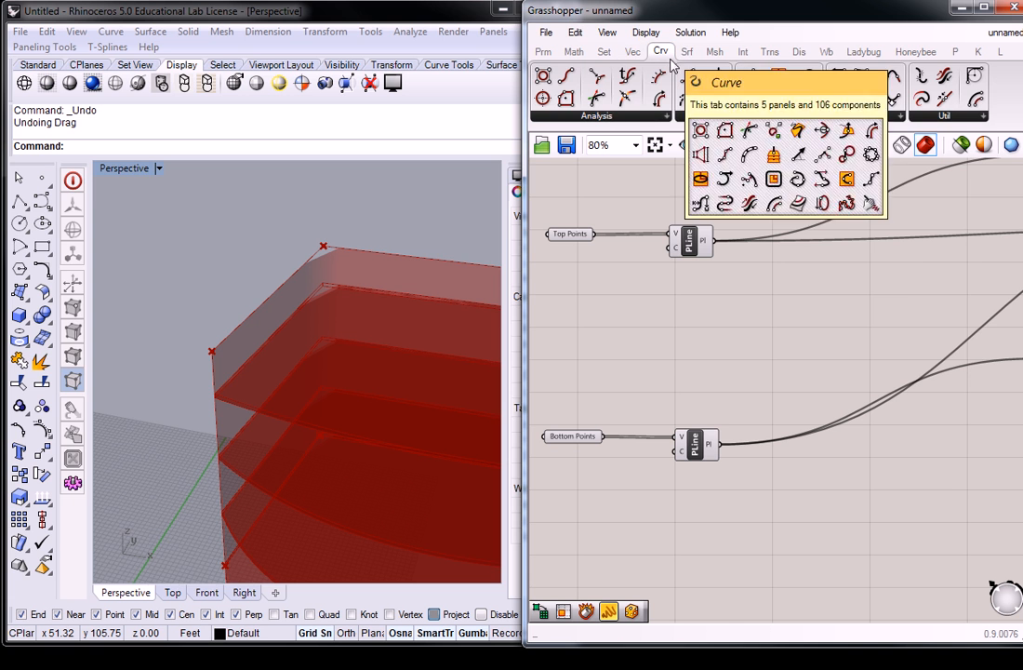
click(943, 118)
drag(961, 226, 778, 303)
right_drag(789, 354, 780, 341)
drag(769, 292, 778, 304)
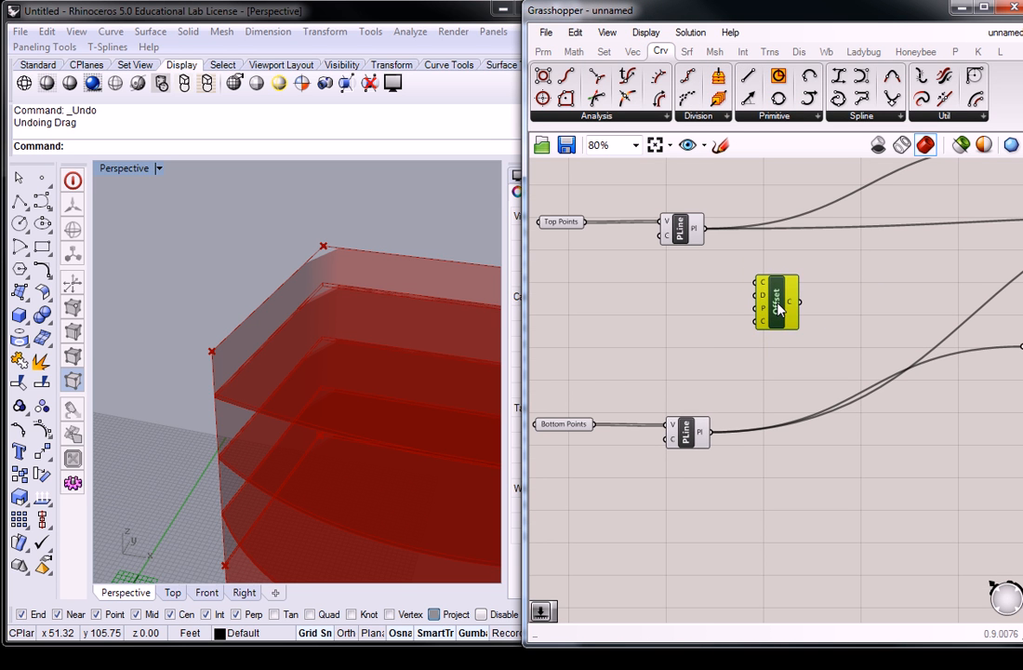
- Connect the top PLine output to the Offset component's curve input and inspect the offset at the top corner
click(722, 292)
scroll(770, 293, up, 1)
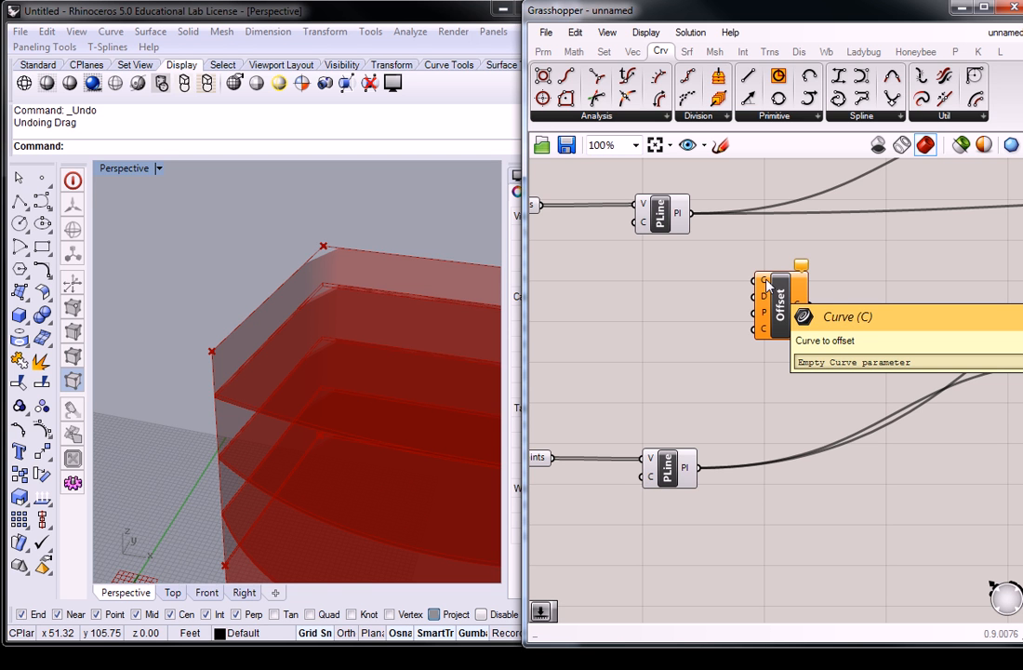
drag(691, 214, 759, 282)
right_drag(310, 346, 327, 320)
scroll(266, 366, up, 5)
shift+right_drag(359, 244, 311, 319)
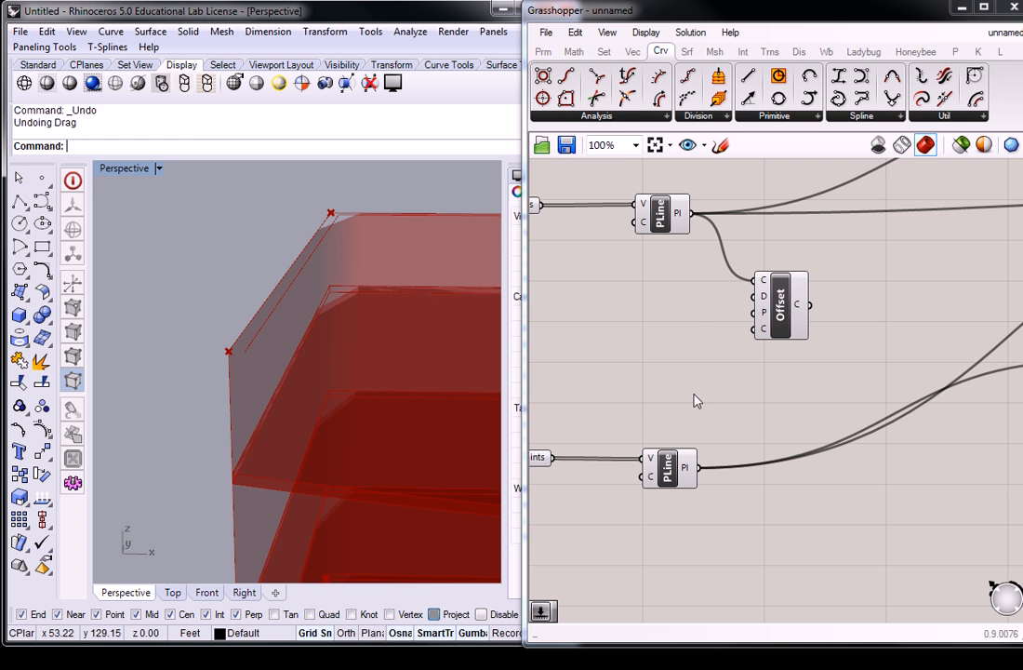
- Add a Negative component and connect its output to the Offset component's distance input
right_drag(642, 427, 735, 457)
click(604, 54)
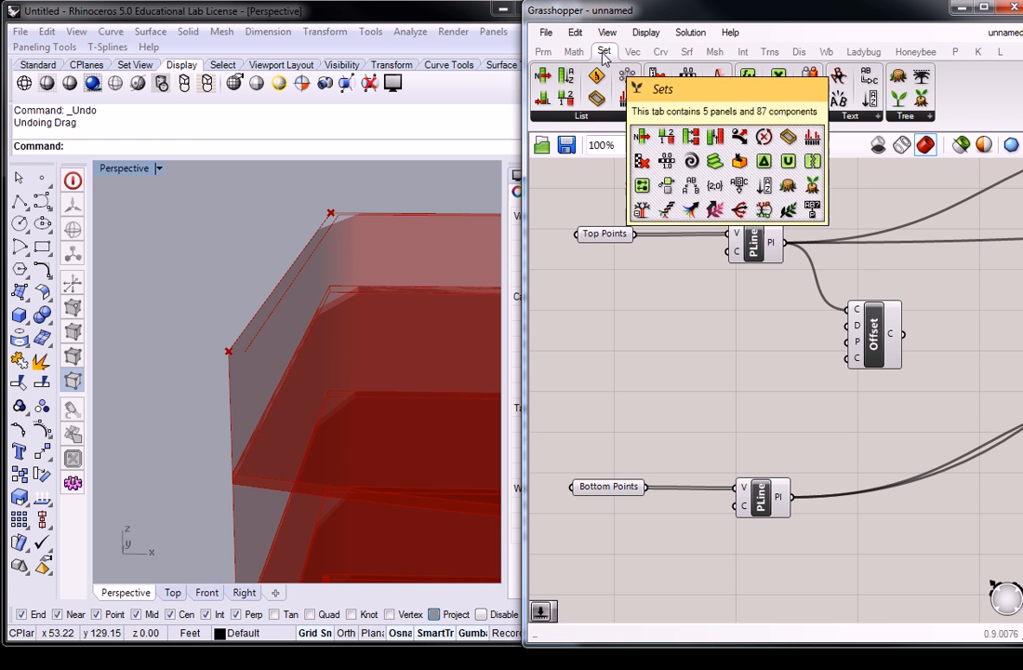
click(629, 52)
click(574, 52)
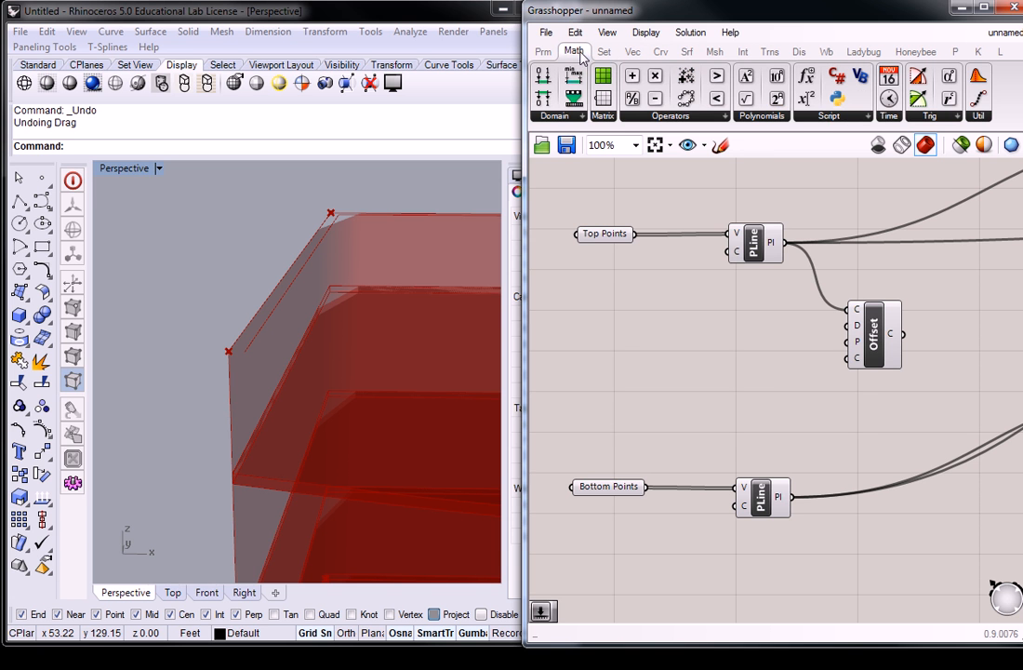
click(619, 114)
click(754, 168)
click(793, 326)
drag(840, 327, 792, 330)
click(723, 327)
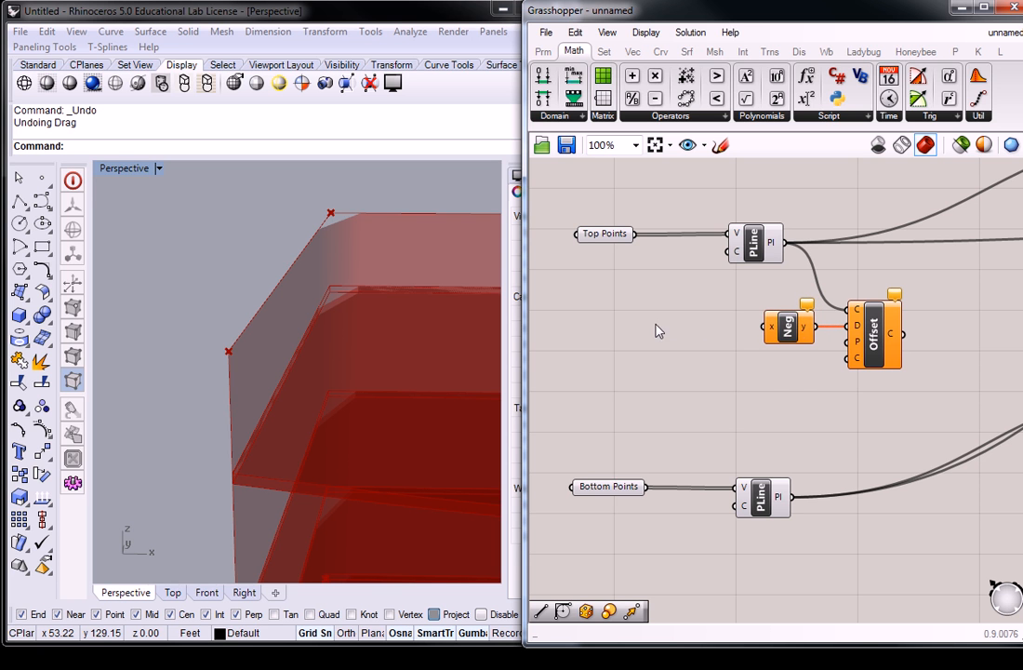
- Add a number slider with a minimum of 0 in front of the Negative component
mouse_move(860, 339)
double_click(659, 327)
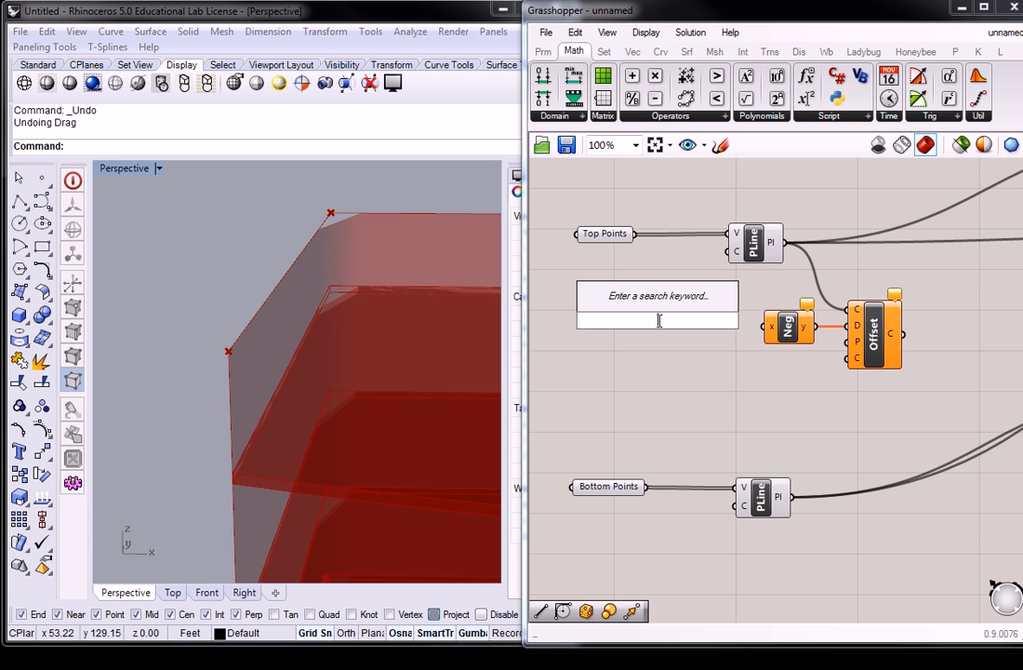
text(0)
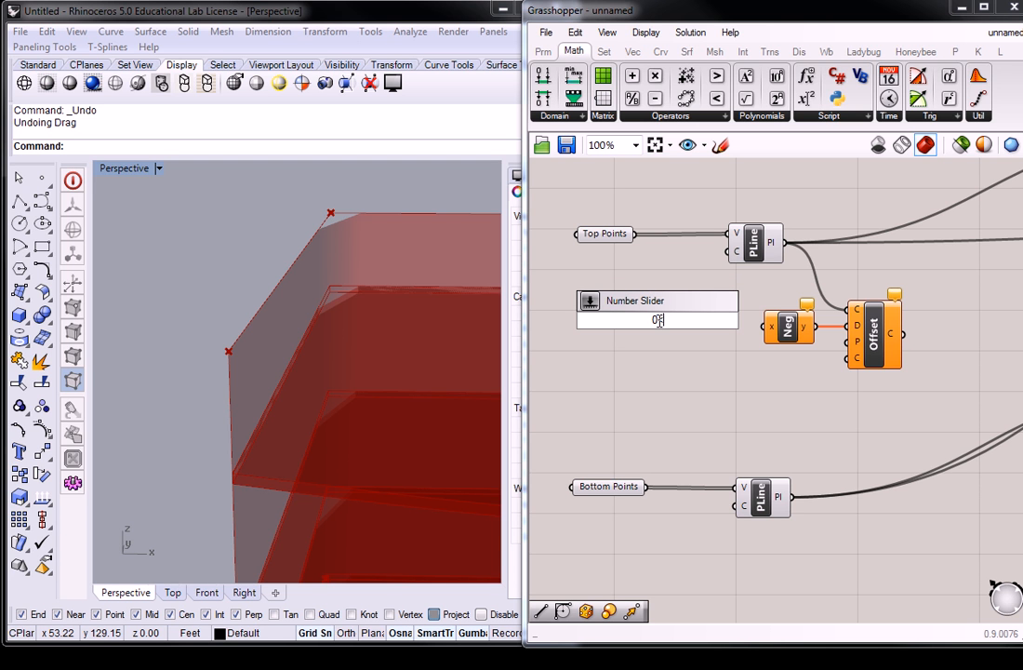
text(<18)
key(Return)
double_click(641, 320)
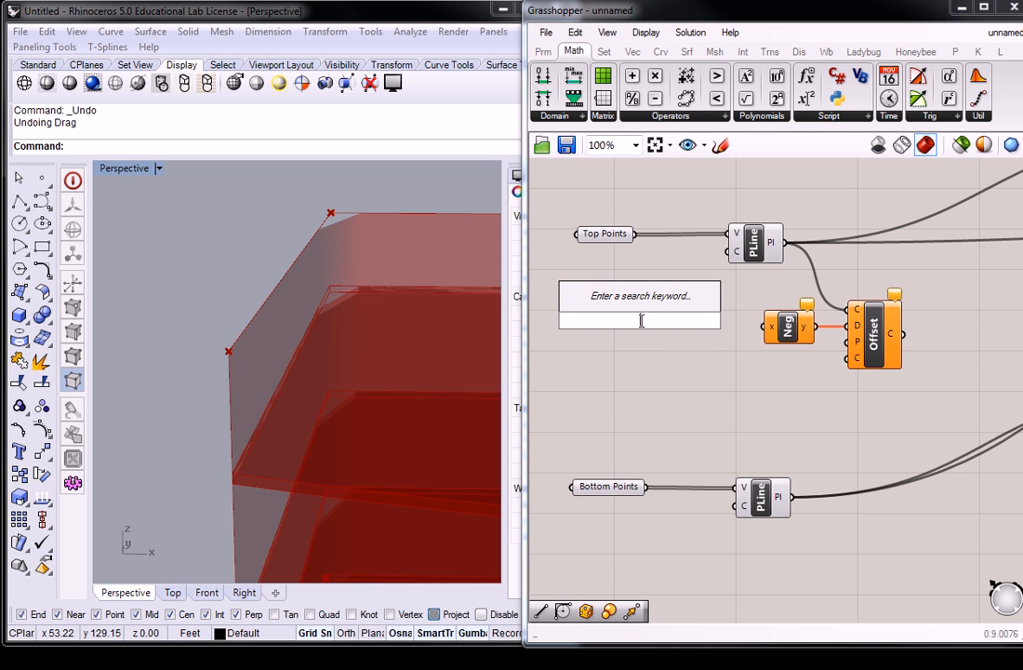
text(0.1)
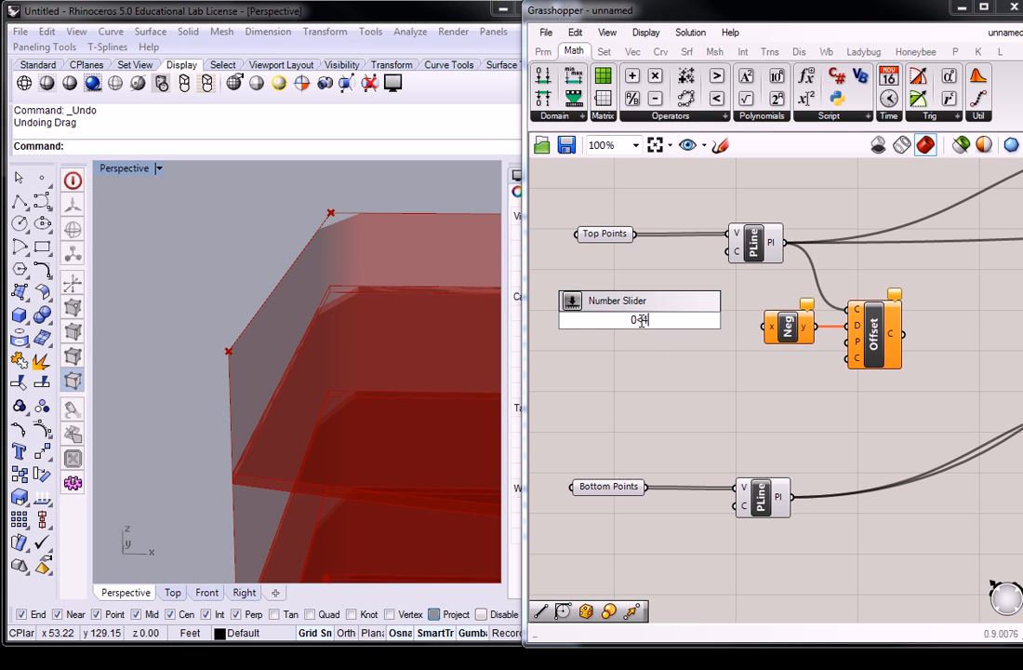
key(Return)
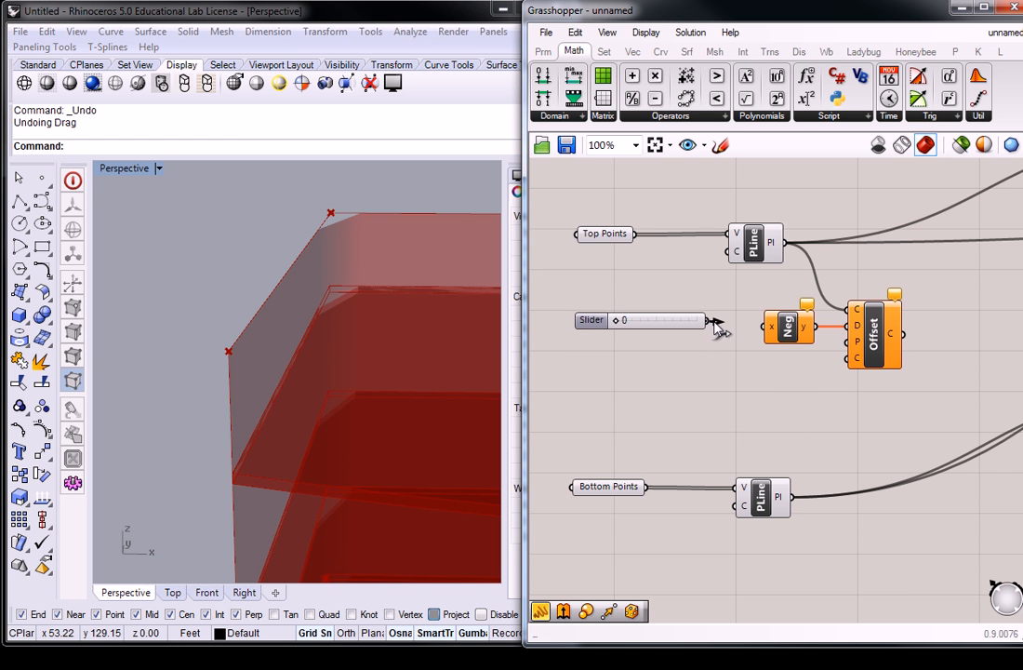
- Place a Division component between the slider and the Negative component, and feed the slider into its A input
right_drag(721, 330, 826, 351)
drag(768, 346, 756, 333)
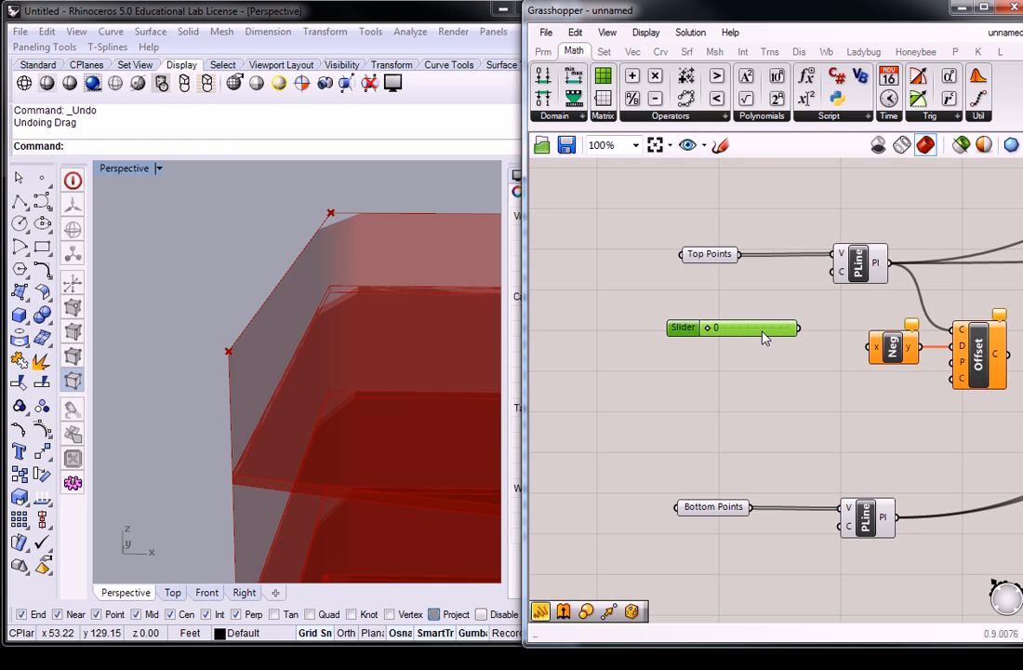
drag(632, 98, 822, 361)
click(761, 360)
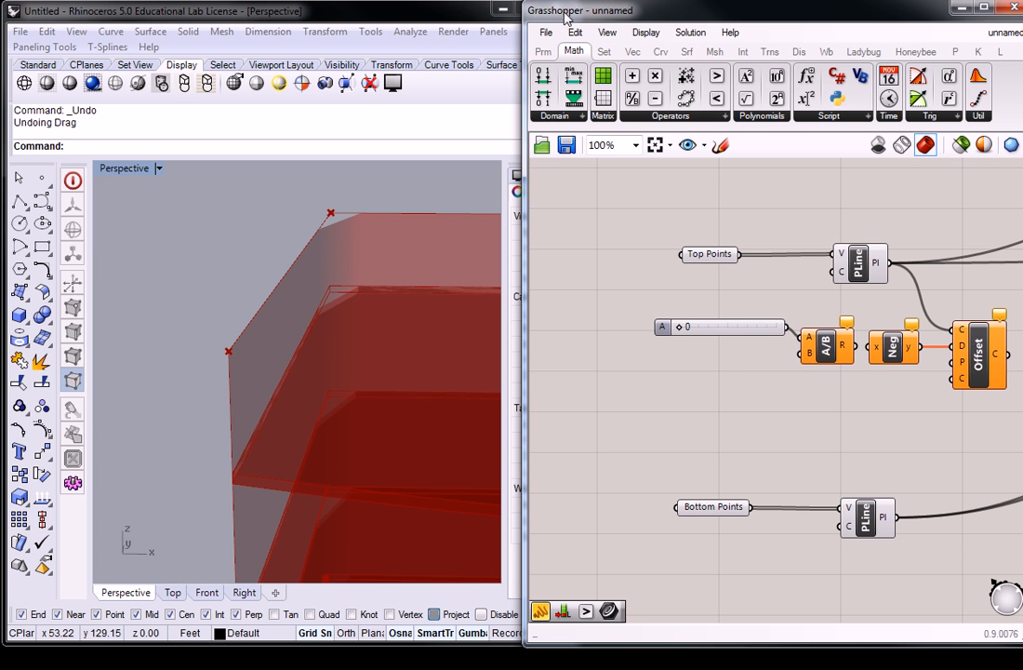
- Add a panel containing 12 below the slider and connect it to the Division component's B input
click(544, 51)
drag(761, 322, 788, 347)
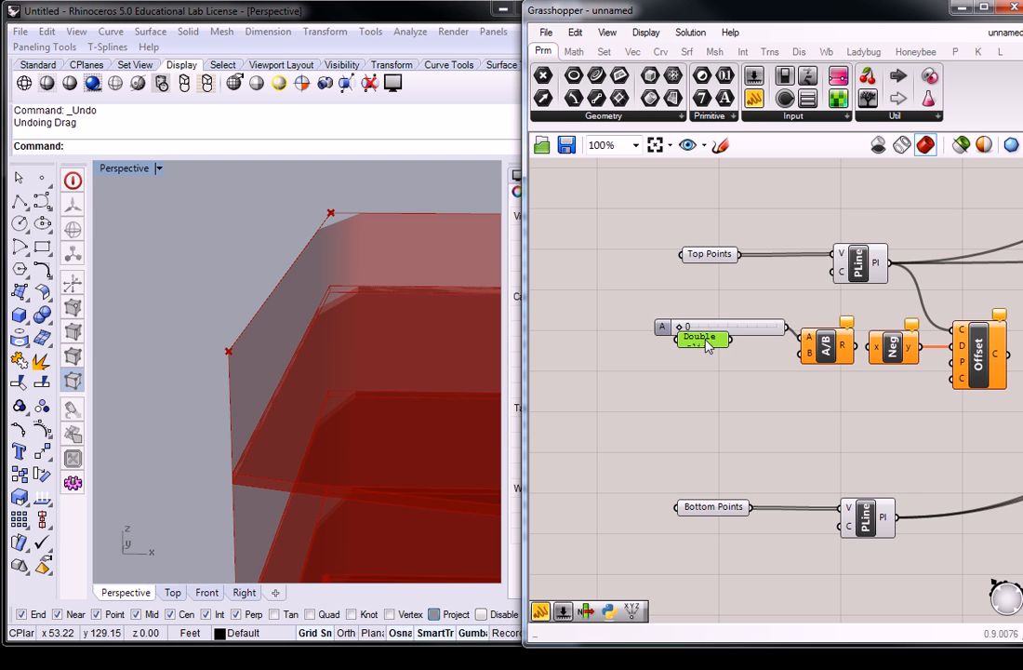
double_click(707, 341)
text(12)
click(749, 462)
drag(730, 344, 808, 352)
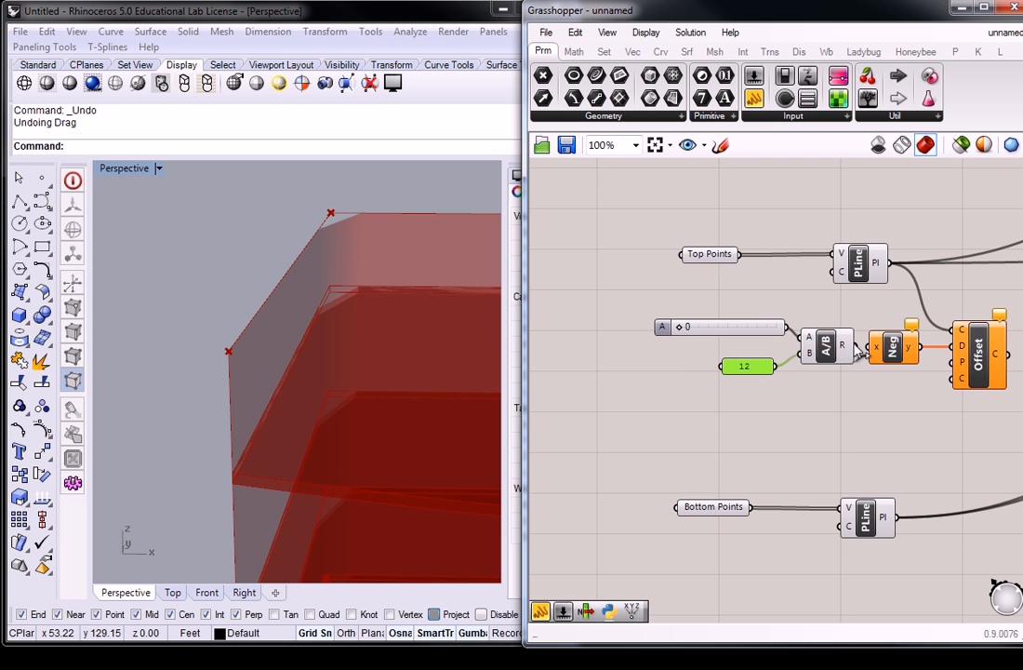
- Connect the Division result to the Negative component's input and set the distance slider to 12
click(848, 317)
scroll(849, 317, down, 1)
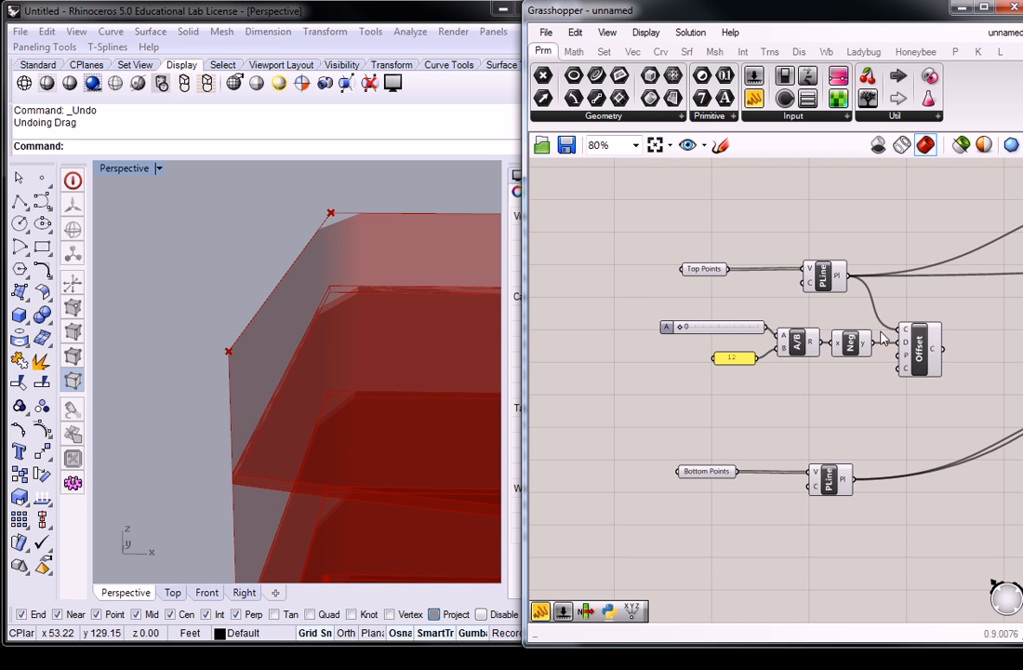
mouse_move(683, 328)
mouse_down()
mouse_move(711, 337)
mouse_move(698, 333)
mouse_up()
right_drag(233, 223, 243, 259)
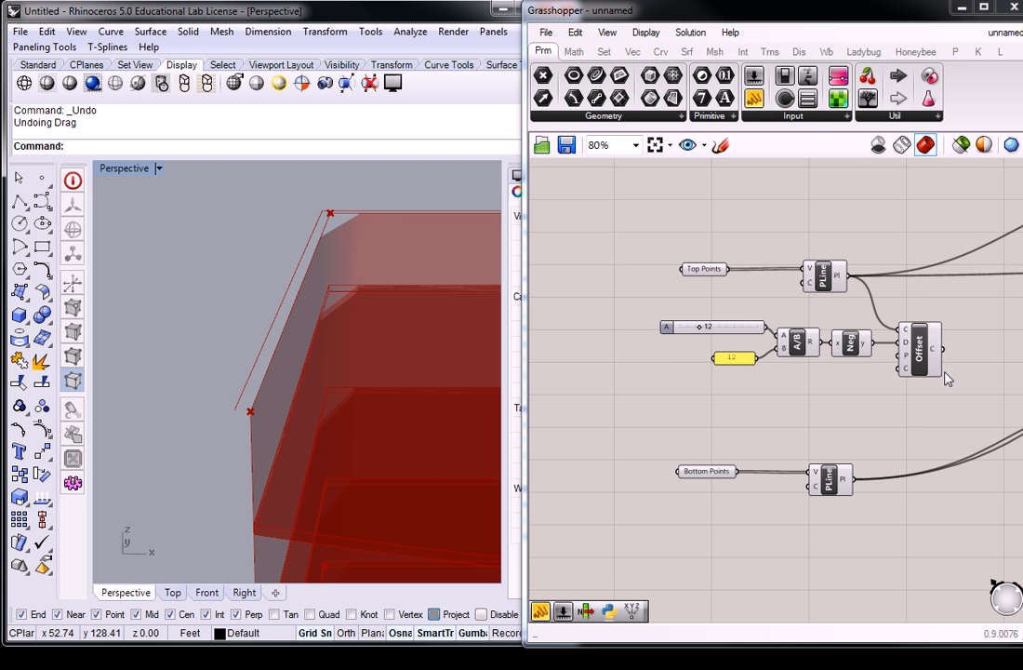
- Move the slider, panel, Division, Negative and Offset components below the bottom PLine, setting the distance components slightly lower than the Offset
right_drag(864, 367, 785, 321)
drag(854, 363, 615, 256)
scroll(758, 228, down, 2)
drag(781, 291, 851, 420)
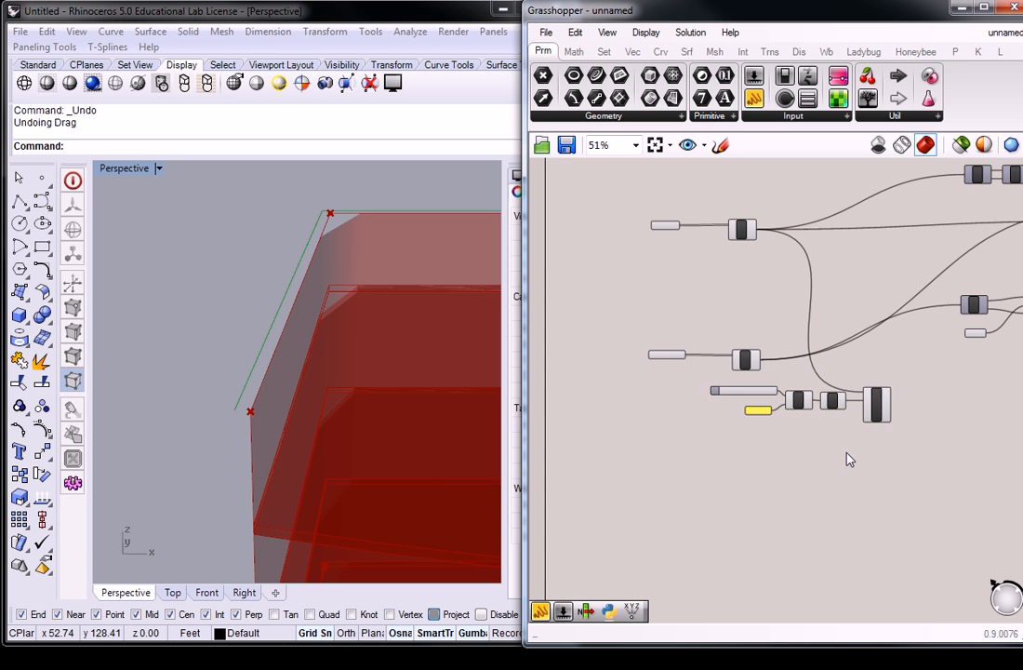
click(847, 453)
scroll(847, 451, up, 1)
right_drag(848, 435, 872, 402)
drag(868, 395, 721, 341)
drag(865, 356, 832, 388)
click(807, 345)
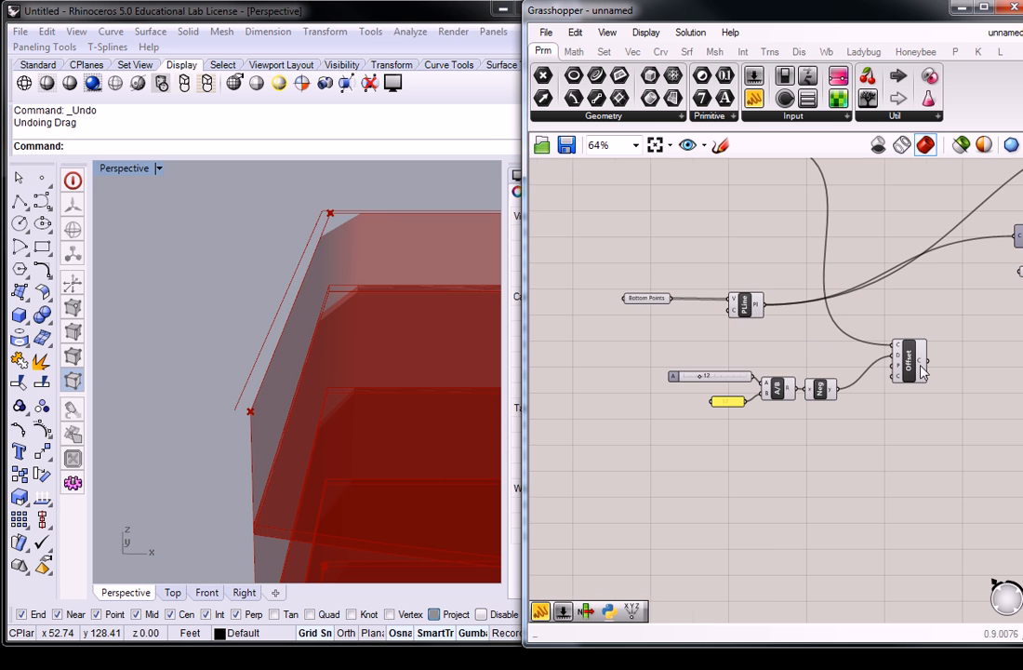
- Examine the side and lower corner of the building volume in the perspective view
right_drag(916, 372, 856, 370)
scroll(368, 387, down, 2)
click(259, 282)
scroll(259, 285, down, 6)
mouse_move(294, 382)
shift+right_down()
mouse_move(303, 348)
mouse_move(300, 365)
shift+right_up()
scroll(300, 368, up, 4)
right_drag(320, 408, 370, 410)
click(726, 461)
right_drag(637, 394, 676, 390)
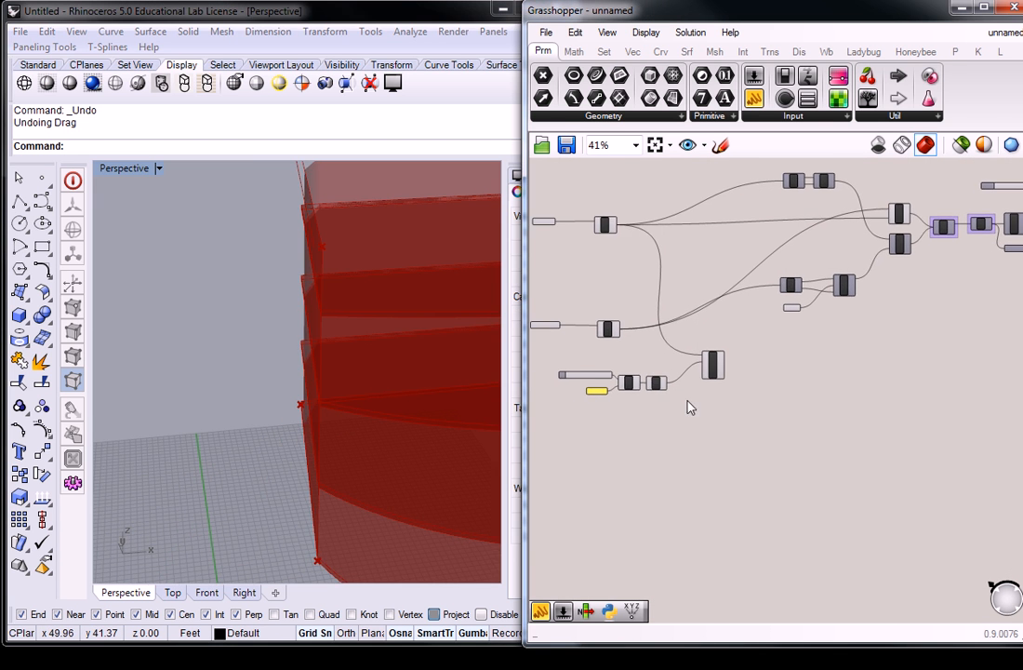
- Duplicate the Offset component and place the copy directly below the original
scroll(682, 380, up, 3)
click(742, 342)
key(ctrl+c)
key(ctrl+v)
drag(737, 348, 736, 407)
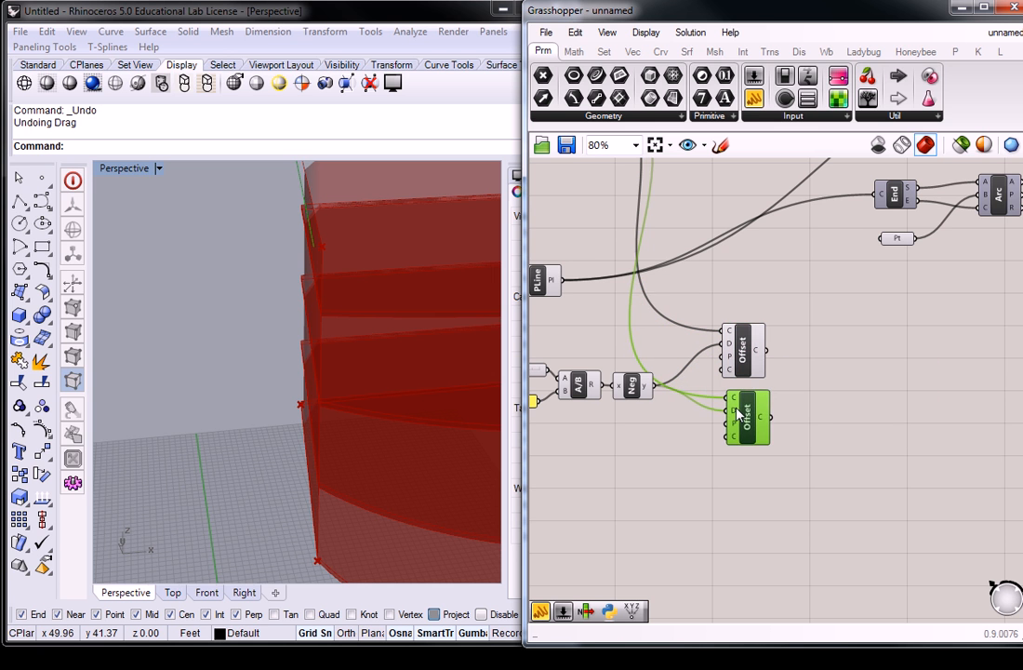
- Connect the bottom PLine output to the duplicated Offset component's curve input in place of the top polyline
right_drag(669, 335, 724, 303)
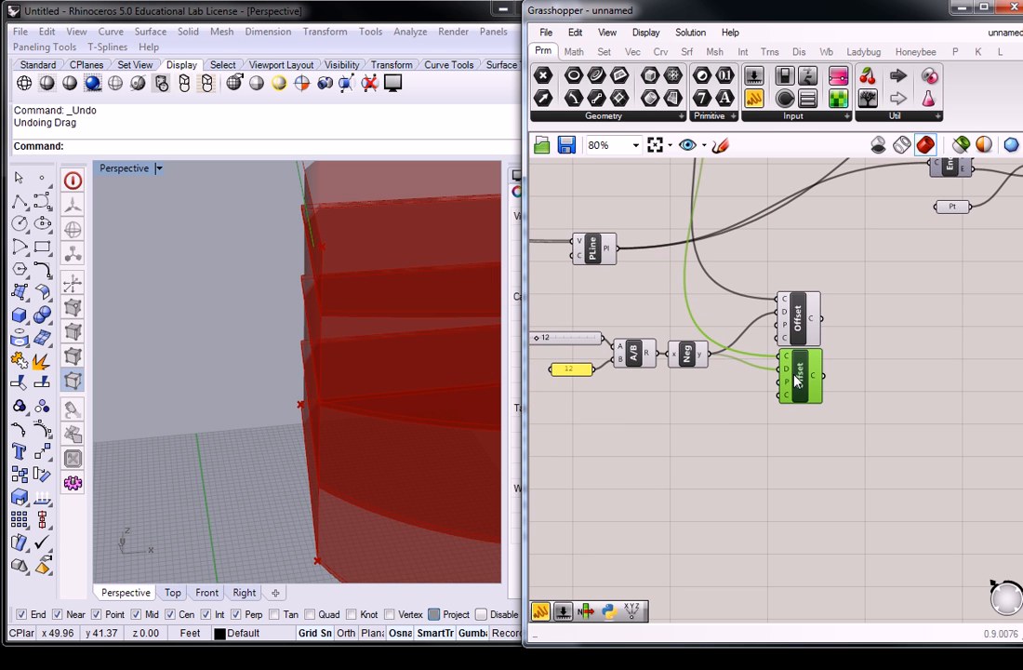
click(631, 265)
drag(615, 248, 772, 359)
right_drag(367, 346, 345, 352)
- Select both Offset components, check their curves in the viewport and align the two components vertically
click(798, 321)
shift+click(794, 378)
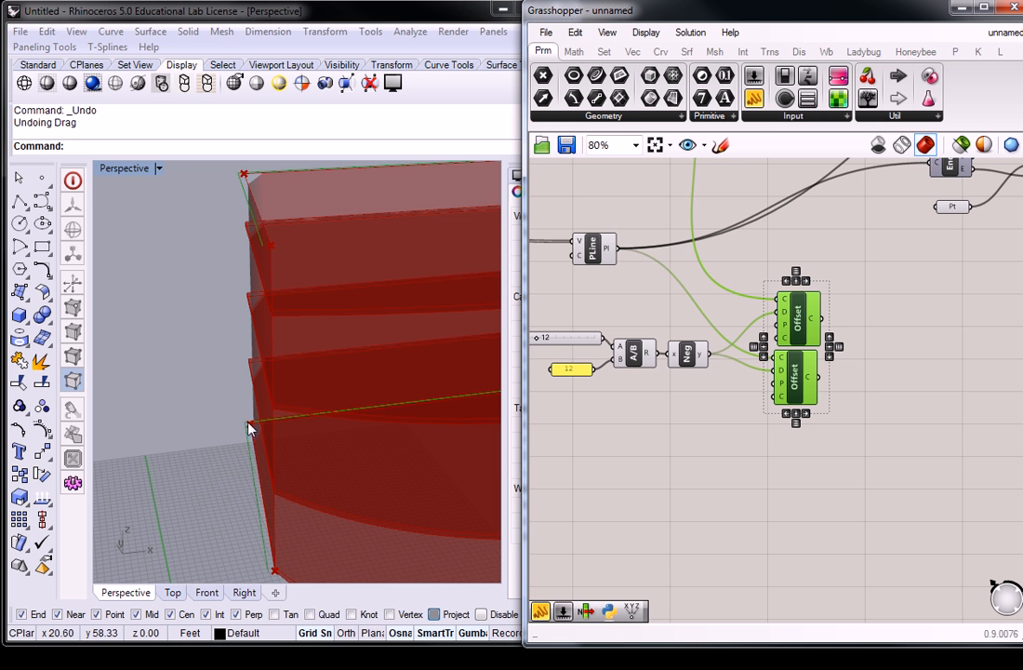
click(826, 409)
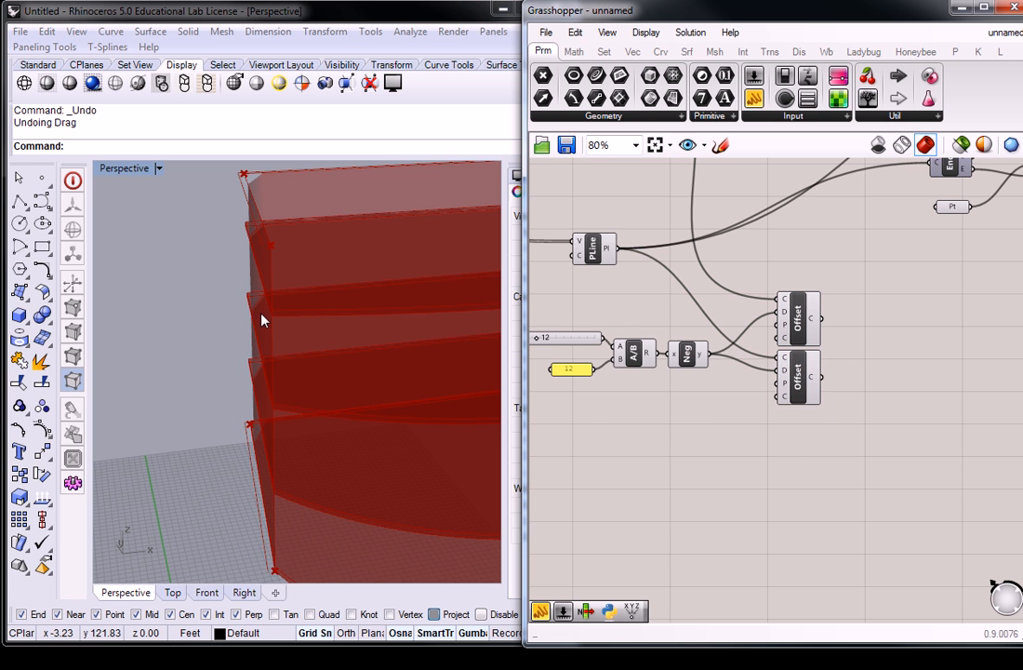
- Add a Ruled Surface component beside the Offset components and connect their curve outputs to its A and B inputs
right_drag(879, 288, 772, 300)
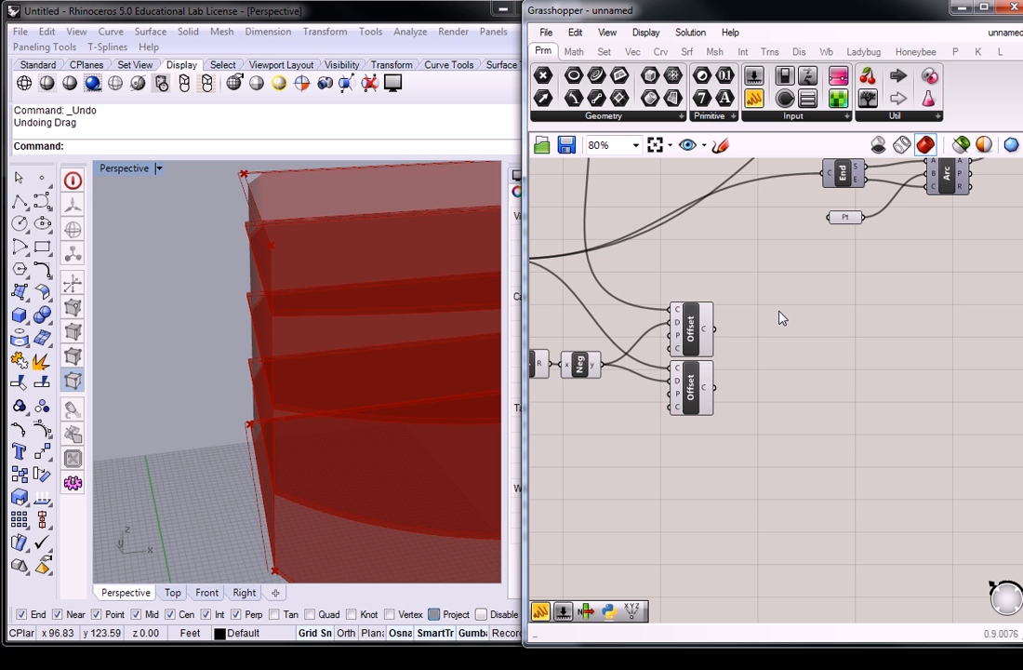
scroll(779, 318, down, 5)
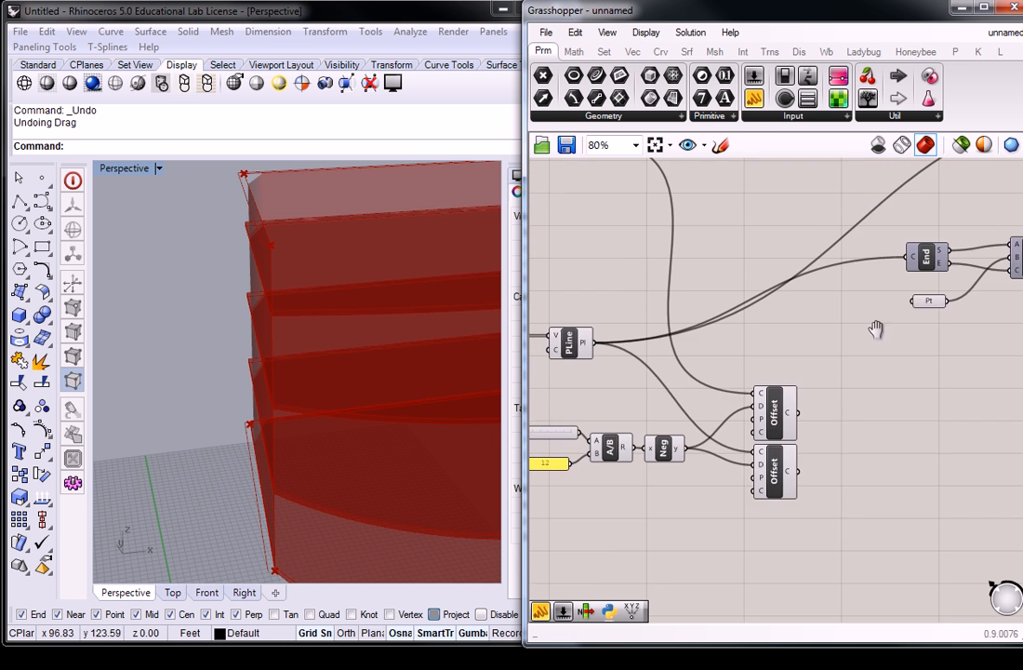
drag(705, 235, 667, 384)
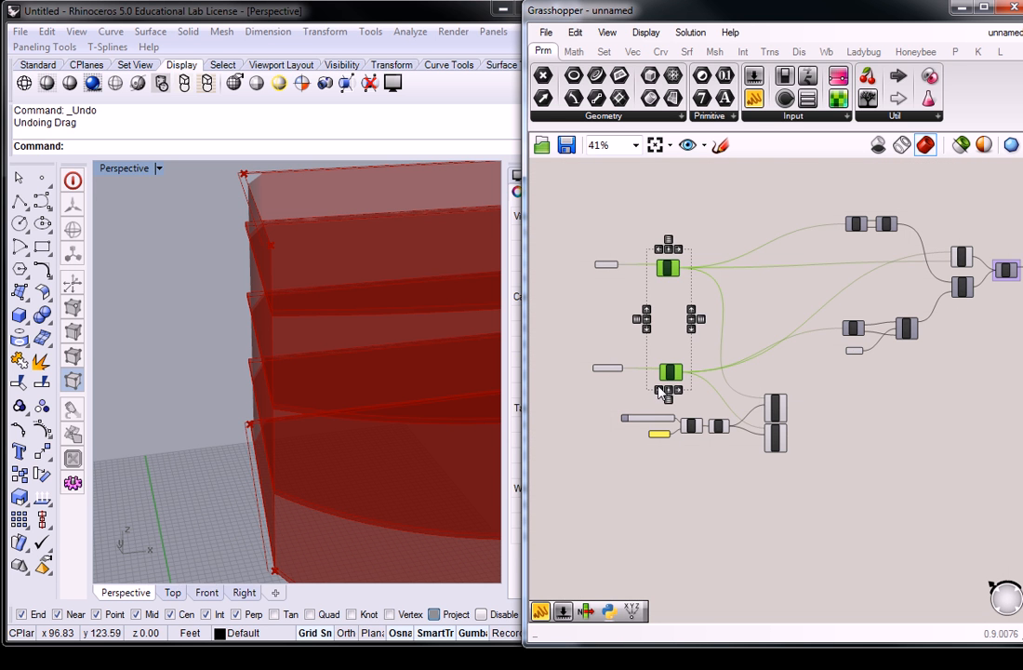
scroll(911, 270, up, 3)
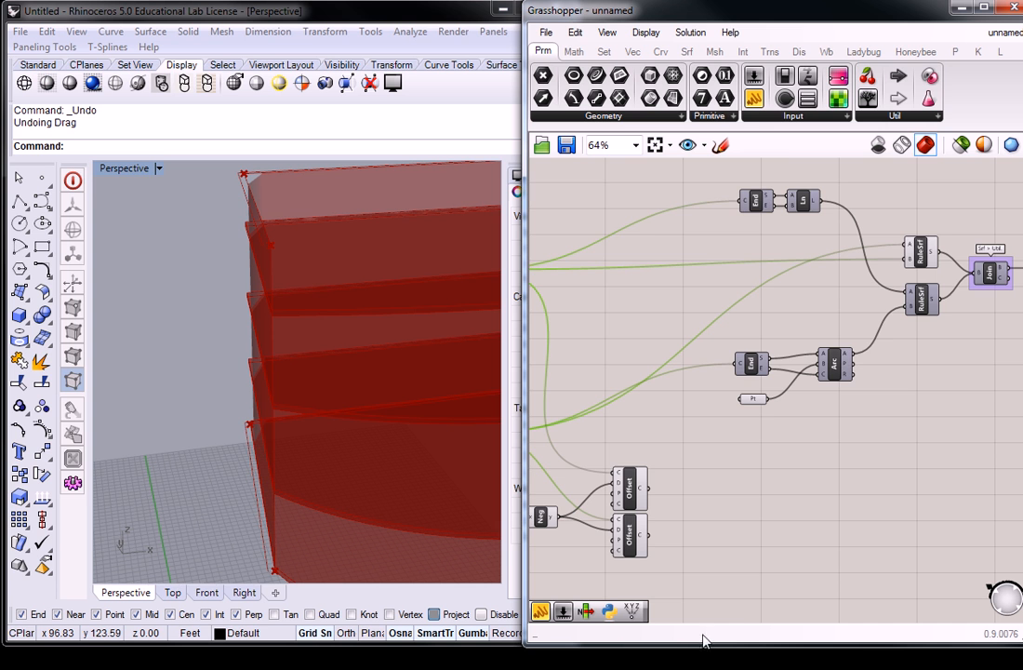
right_drag(723, 524, 786, 466)
scroll(777, 453, up, 3)
scroll(777, 452, down, 3)
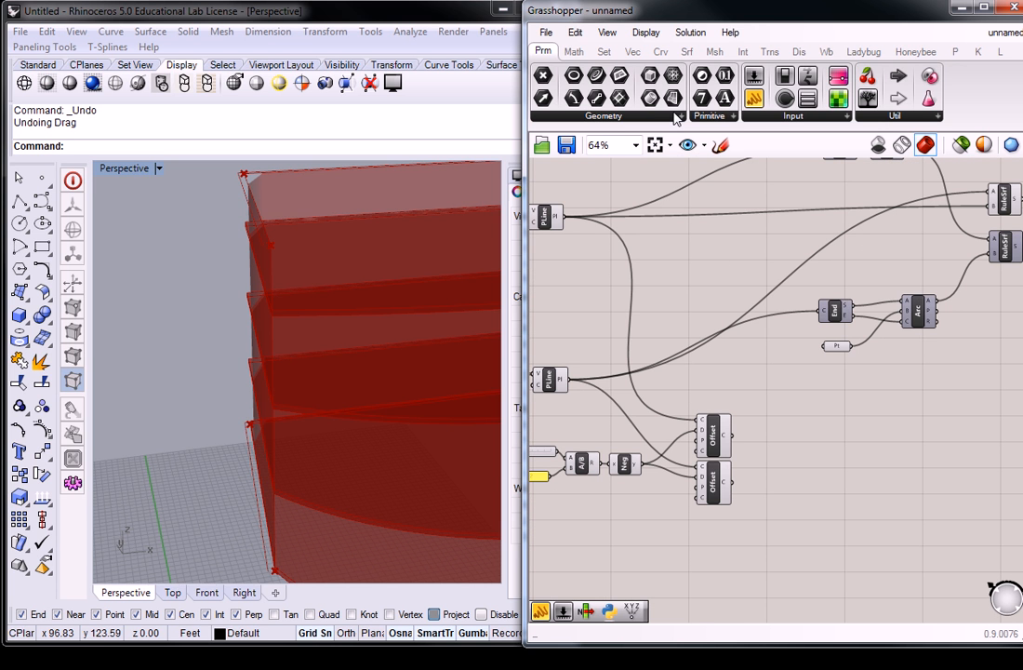
click(691, 53)
click(724, 115)
drag(732, 190, 759, 467)
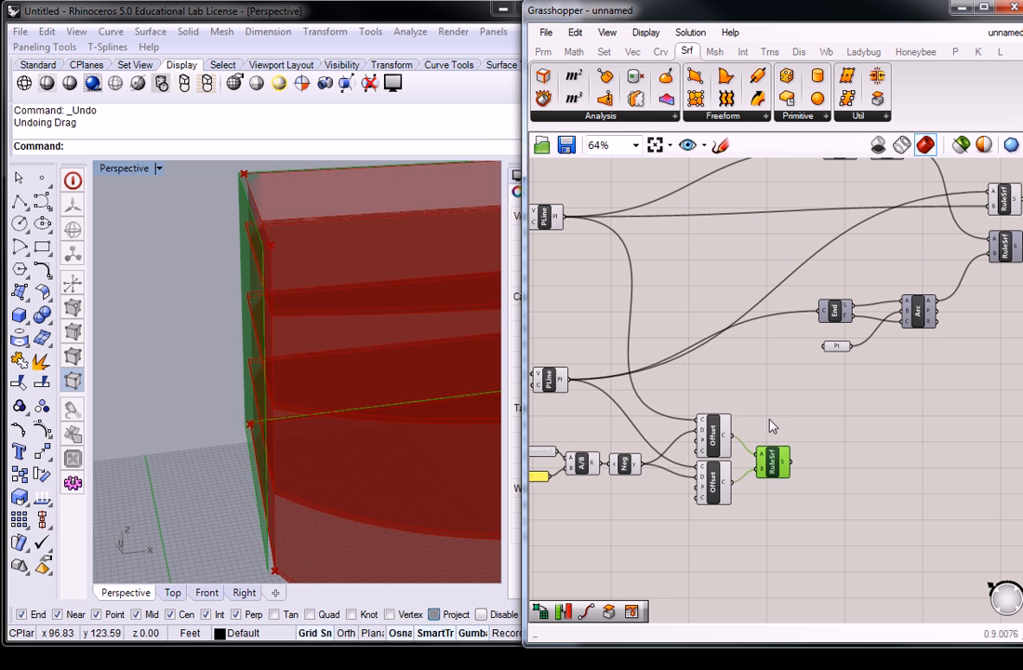
- Examine the gap between the offset ruled surface and the building's facade from its lower and upper corners
mouse_move(322, 385)
right_down()
mouse_move(304, 210)
mouse_move(238, 314)
mouse_move(329, 304)
mouse_move(333, 392)
right_up()
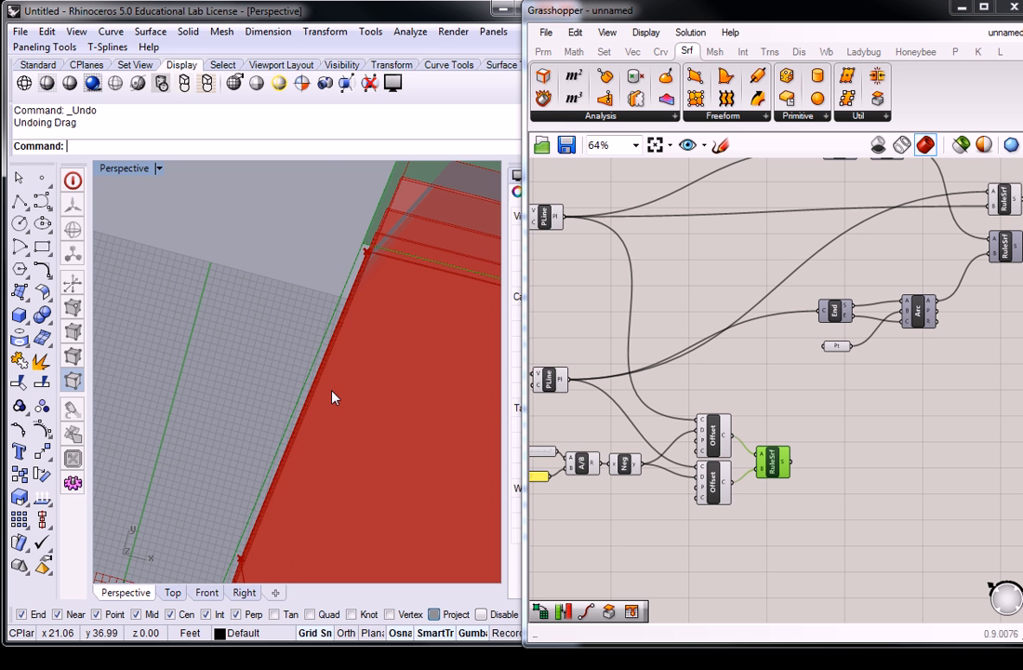
right_drag(377, 363, 339, 374)
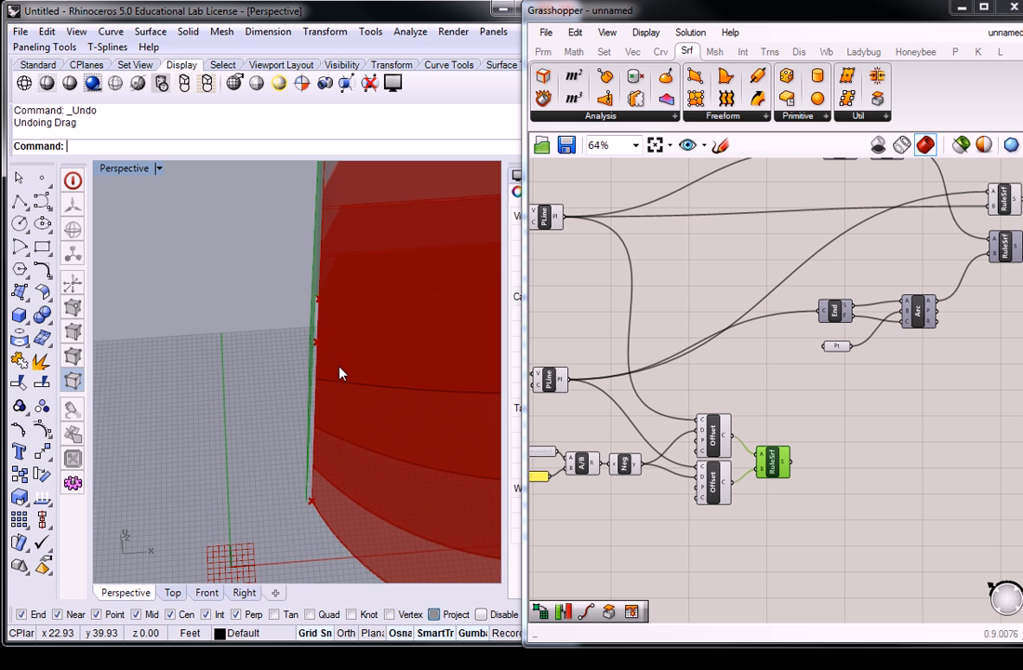
scroll(722, 418, up, 3)
mouse_move(731, 432)
right_down()
mouse_move(765, 431)
mouse_move(743, 429)
right_up()
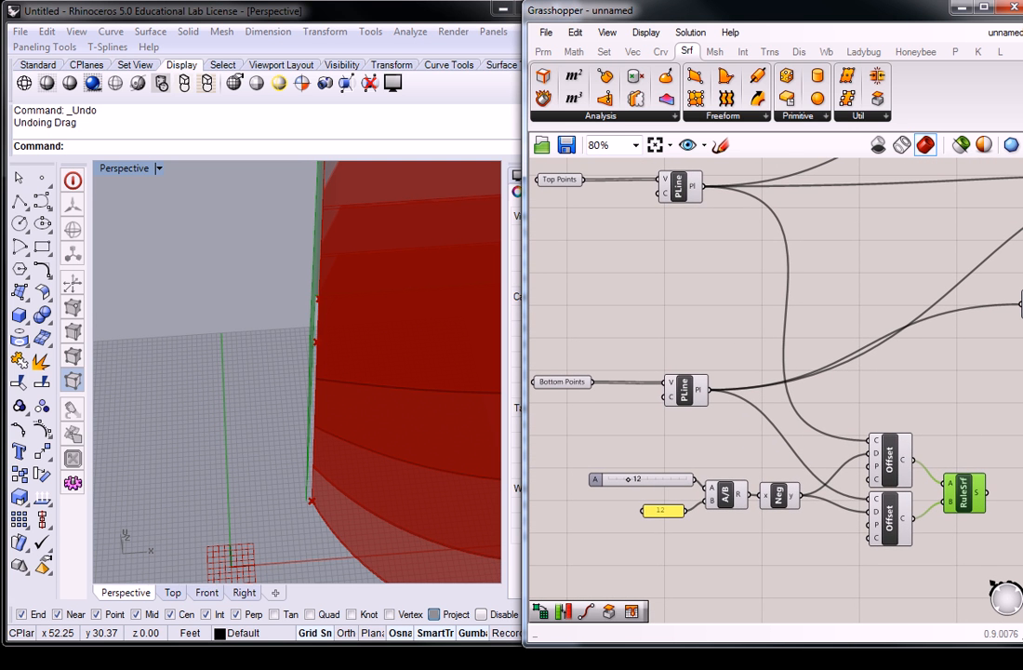
click(742, 429)
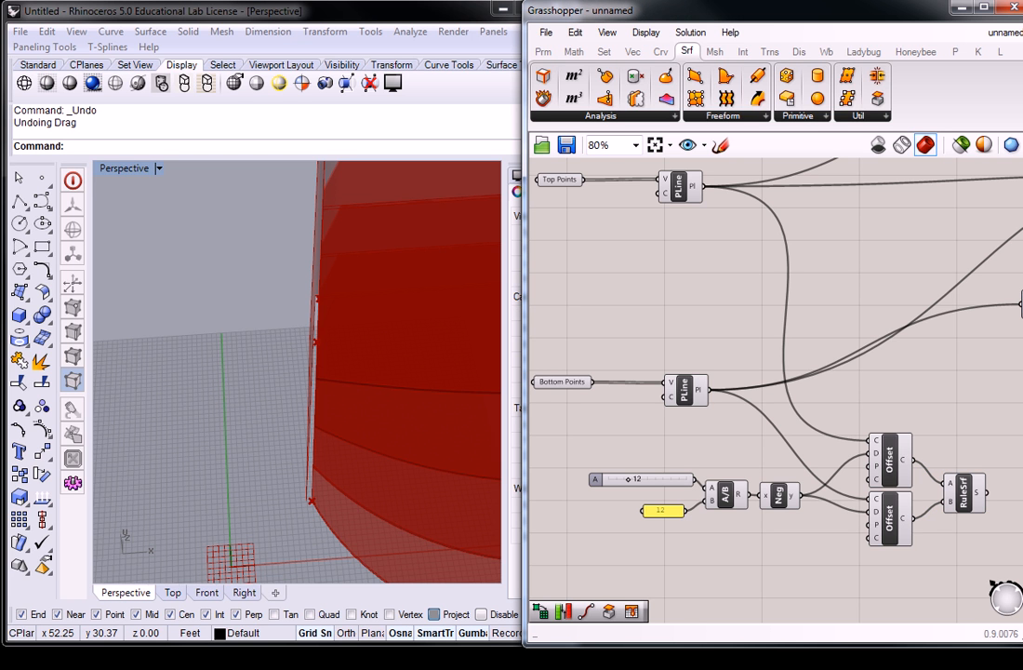
right_drag(901, 376, 725, 358)
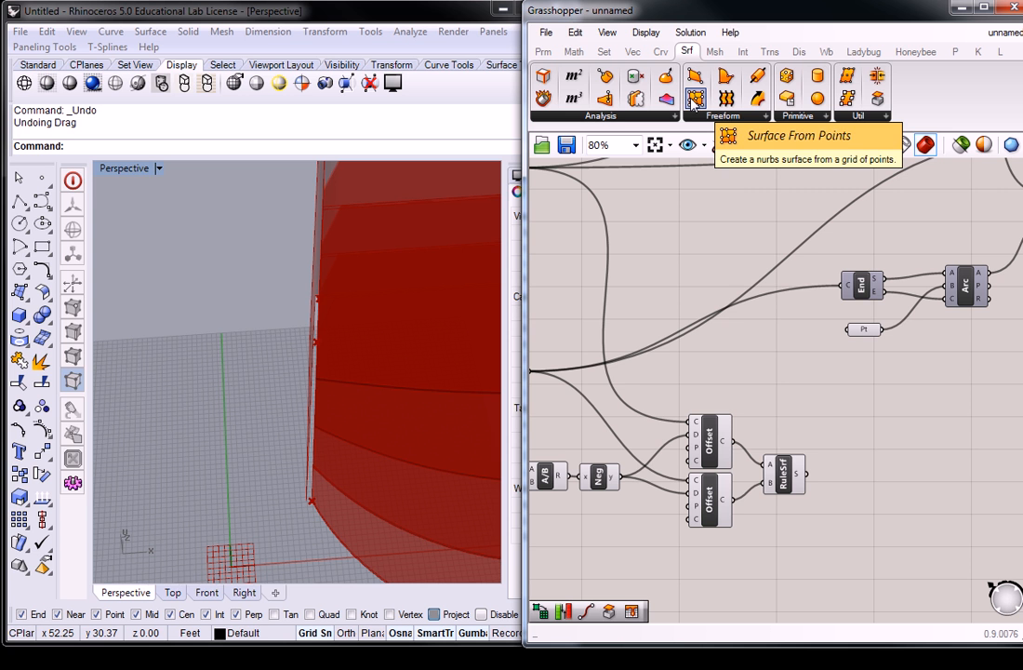
right_drag(342, 365, 302, 515)
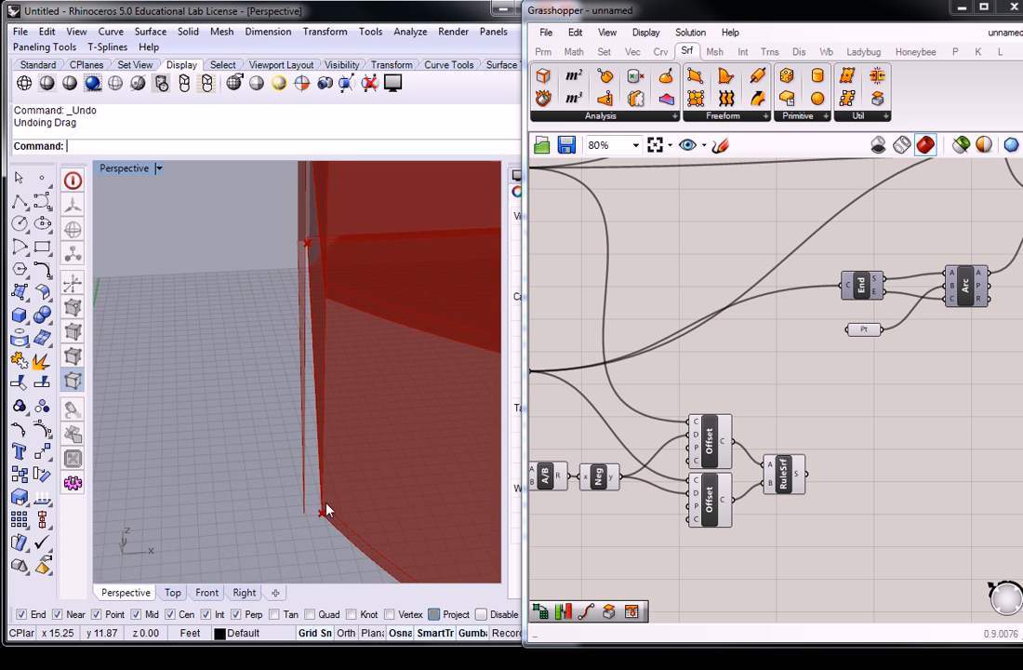
scroll(321, 510, down, 8)
scroll(319, 380, up, 6)
right_drag(319, 380, 314, 395)
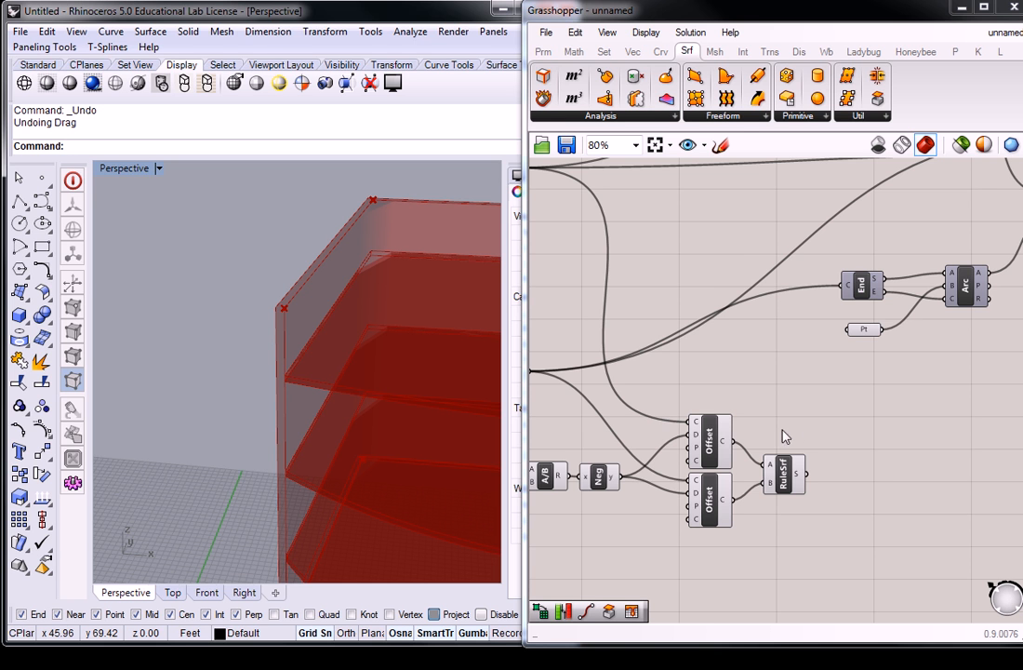
right_drag(797, 421, 722, 388)
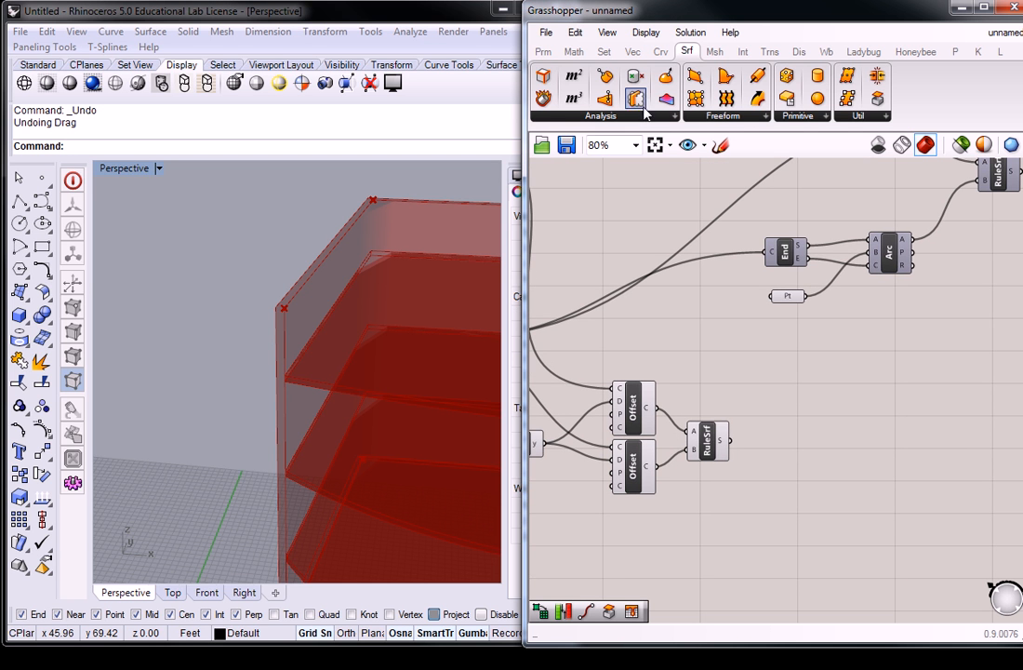
- Add a Cap Holes Ex component beside the offset Ruled Surface component
click(744, 118)
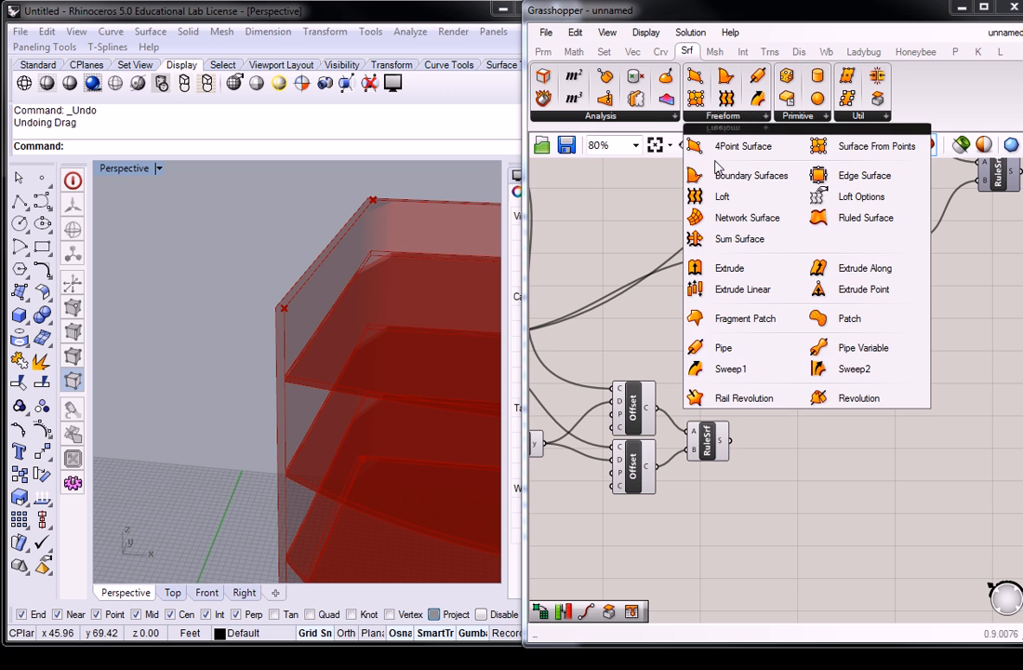
click(870, 118)
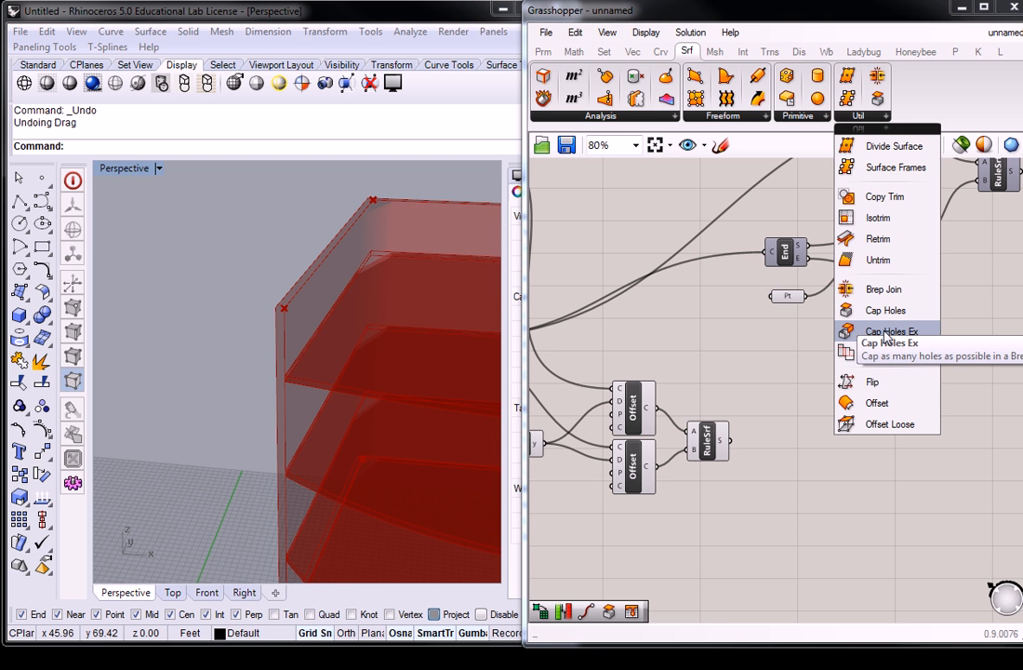
drag(885, 333, 802, 415)
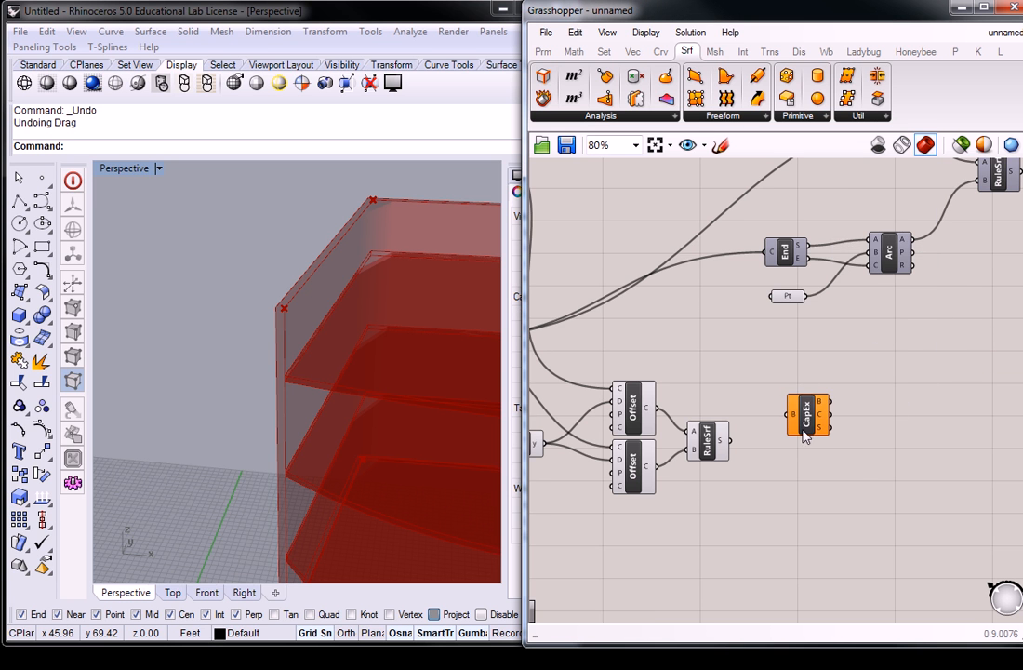
scroll(802, 418, up, 3)
click(795, 437)
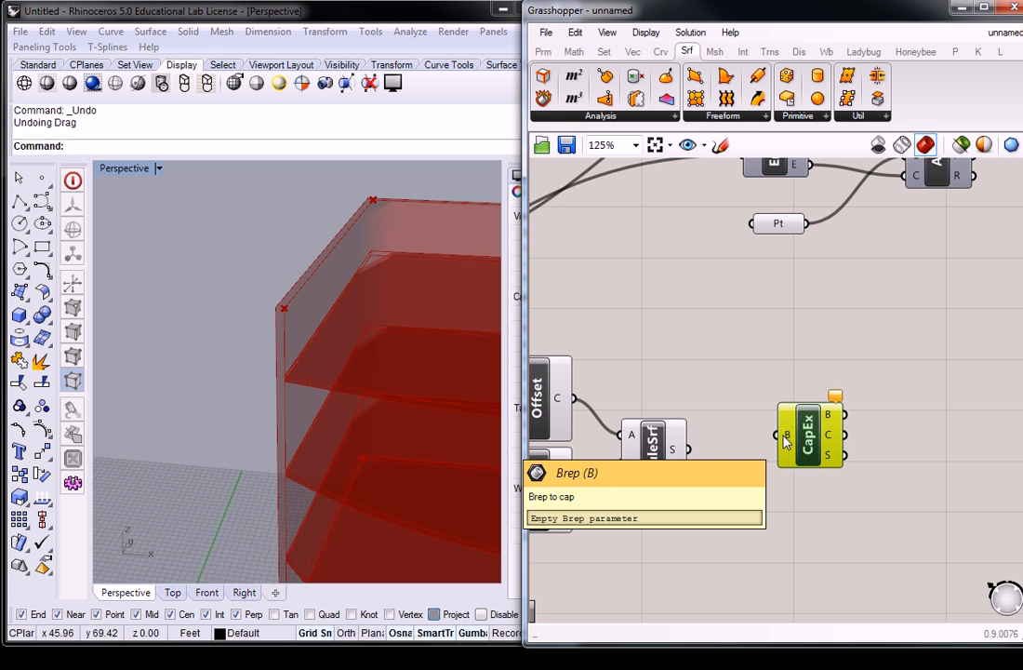
right_drag(750, 437, 844, 440)
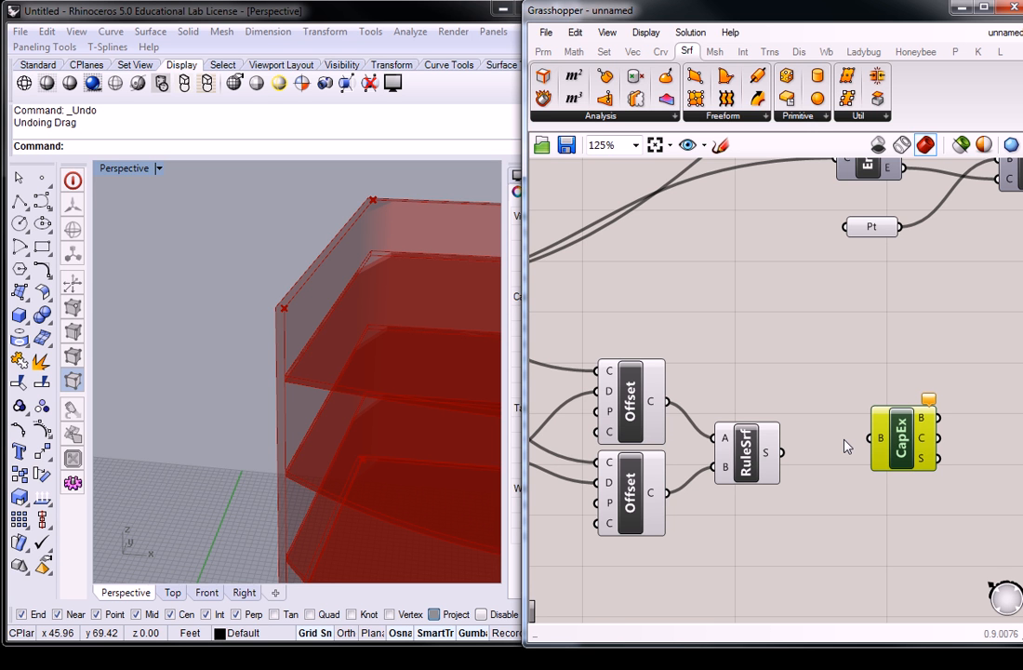
scroll(845, 446, down, 3)
right_drag(879, 331, 791, 411)
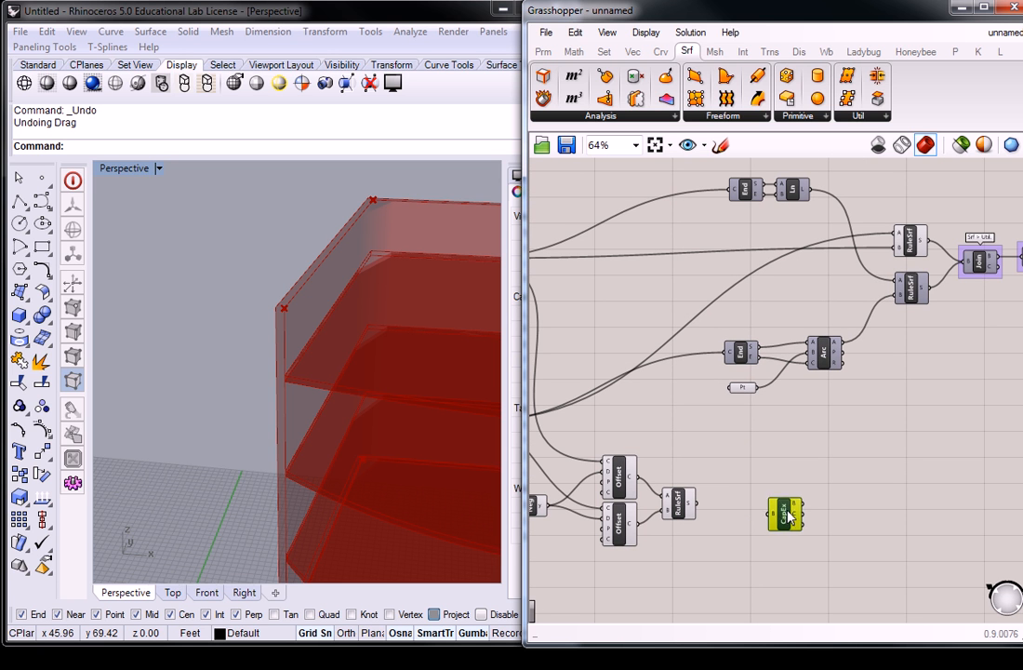
click(820, 438)
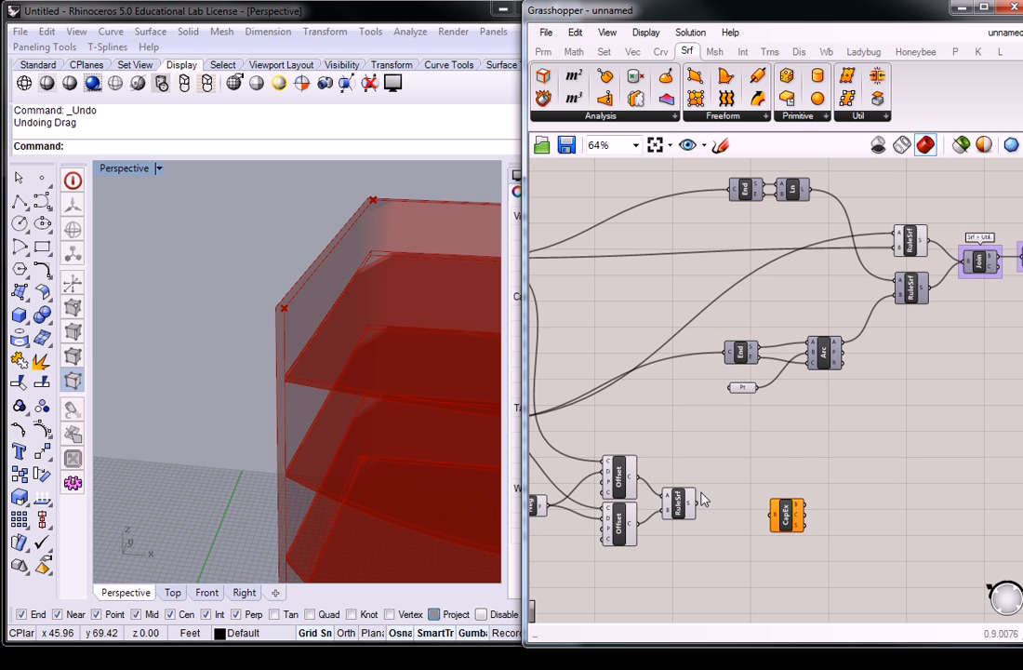
- Connect the offset Ruled Surface output to the Cap Holes Ex component's Brep input
click(680, 503)
drag(693, 510, 774, 512)
right_drag(839, 453, 804, 479)
right_drag(326, 353, 381, 351)
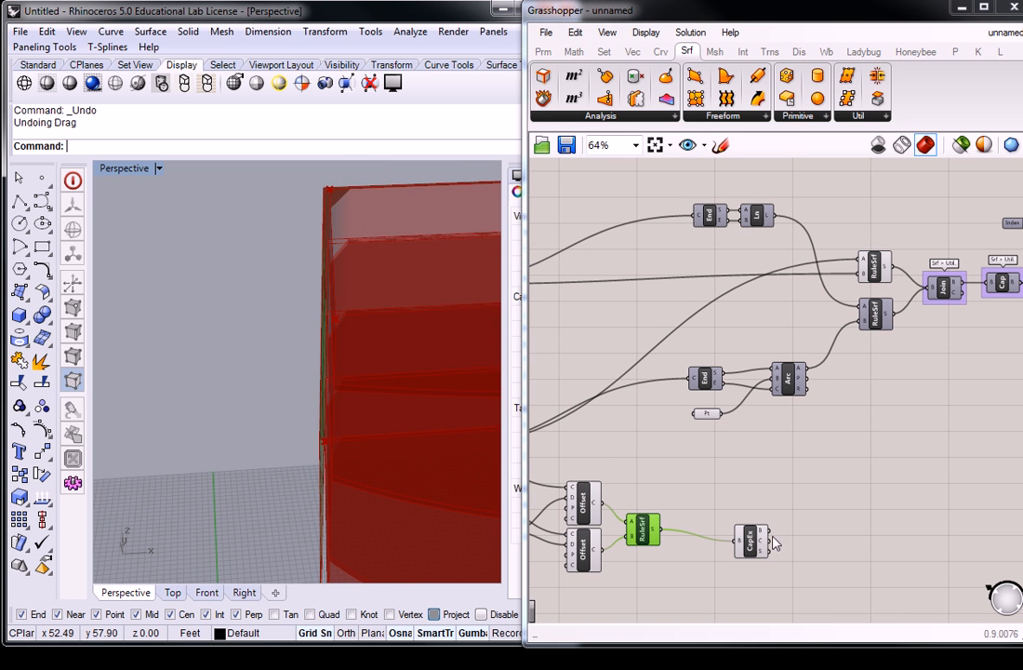
- Move Cap Holes Ex below the Join component and add the original facade's Ruled Surface output to its Brep input
drag(753, 539, 967, 408)
click(874, 270)
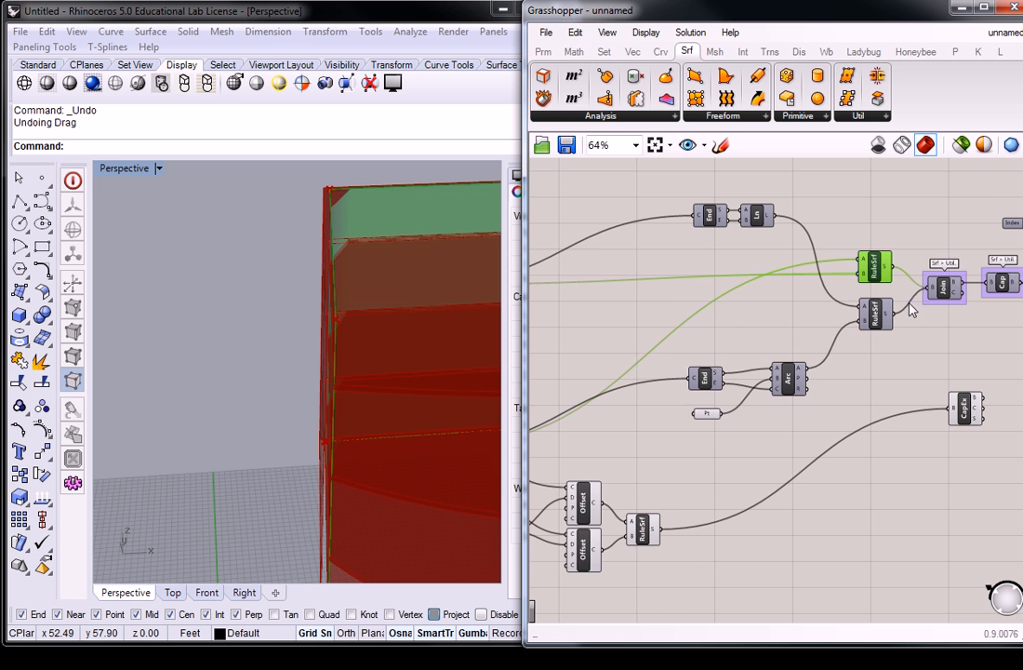
right_drag(937, 325, 863, 336)
click(863, 337)
shift+drag(819, 278, 877, 422)
right_drag(322, 276, 551, 468)
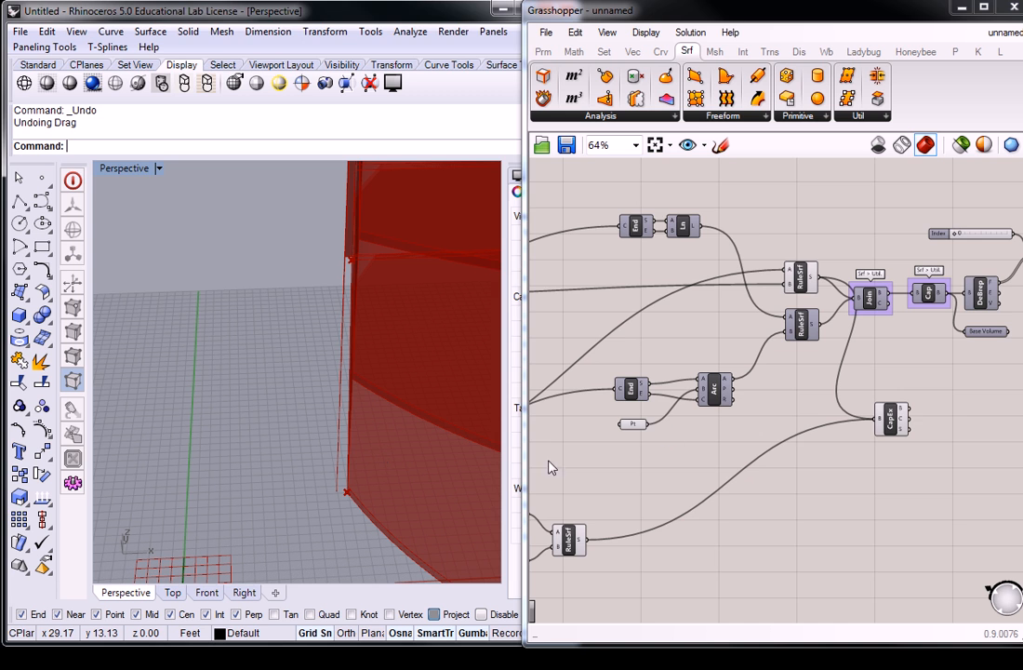
- Flatten the Brep input of the Cap Holes Ex component
scroll(884, 419, up, 5)
right_click(876, 420)
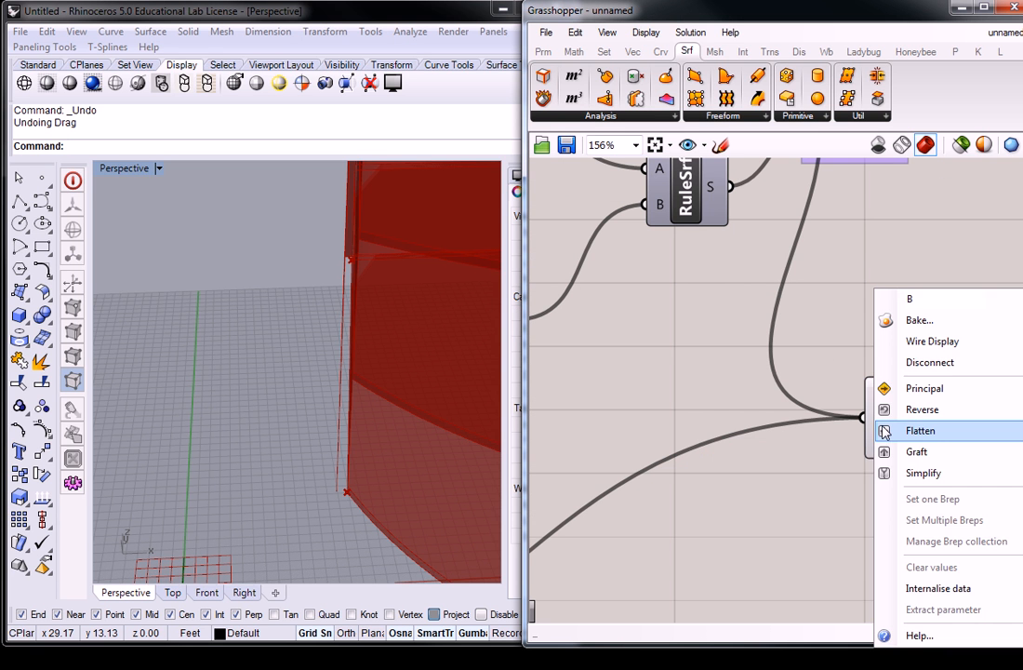
click(917, 427)
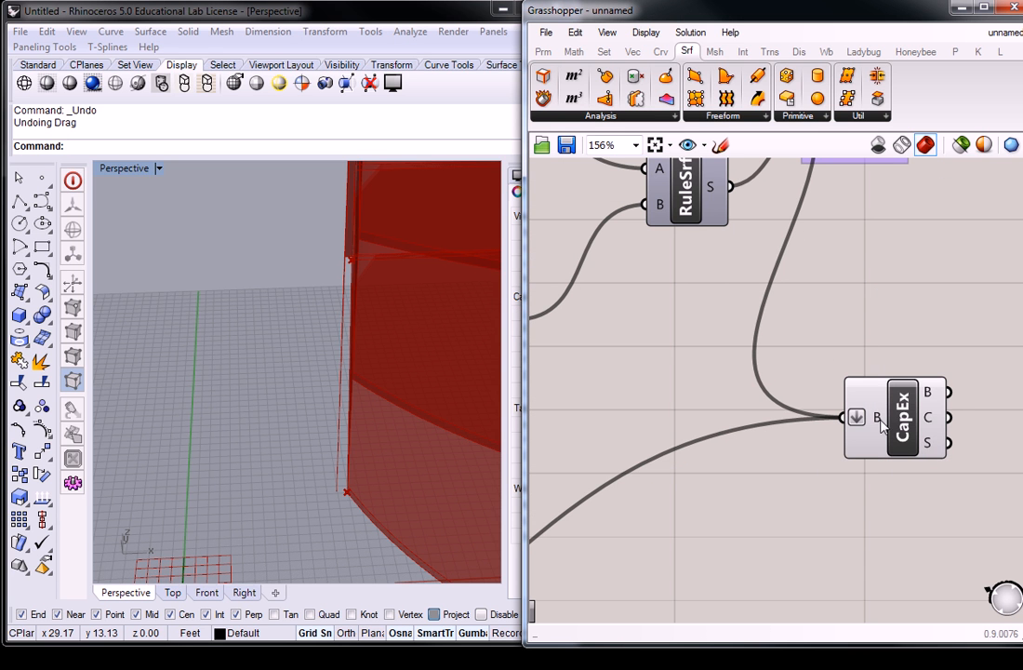
mouse_move(881, 425)
mouse_move(933, 398)
- Delete the Cap Holes Ex component from the definition
click(907, 416)
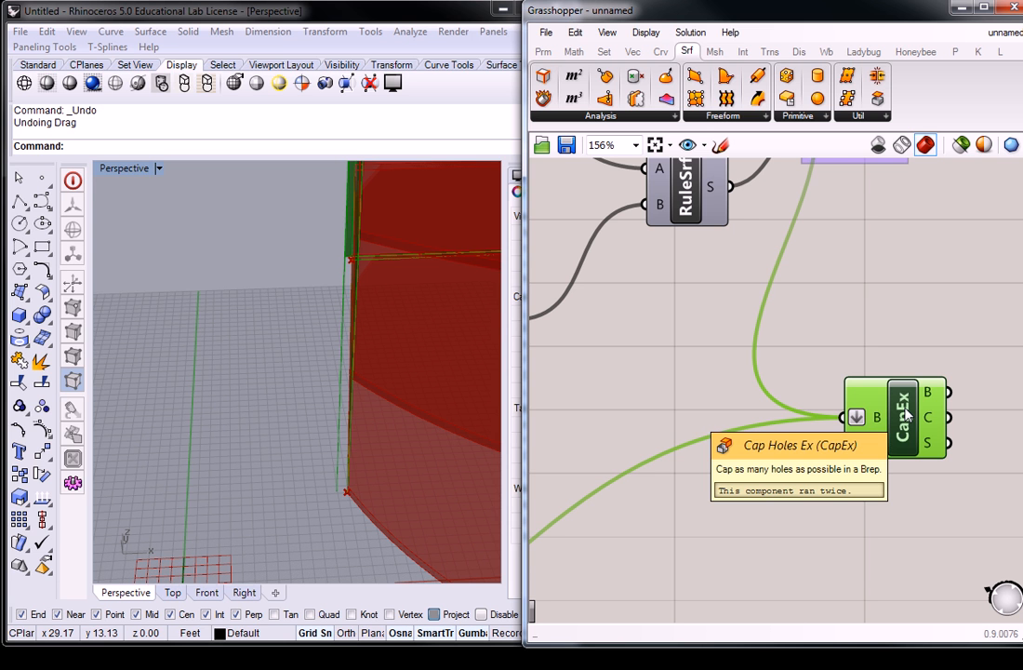
key(Delete)
right_drag(417, 331, 432, 286)
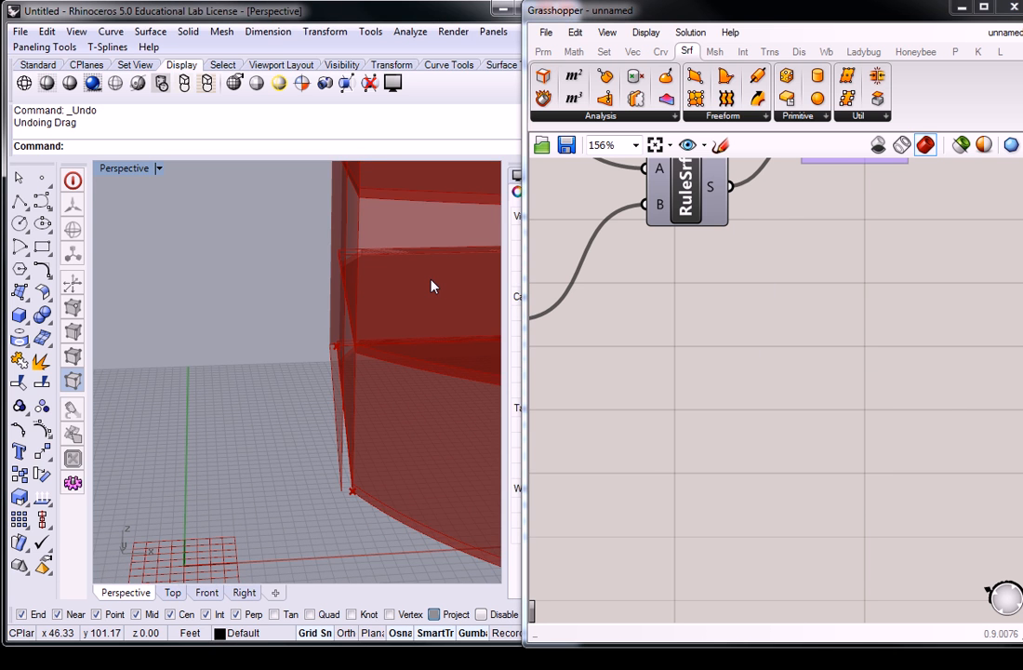
- Move the offset Ruled Surface component to sit directly beside the two Offset components
scroll(818, 326, down, 5)
right_drag(645, 428, 804, 464)
scroll(735, 428, up, 4)
drag(728, 428, 819, 352)
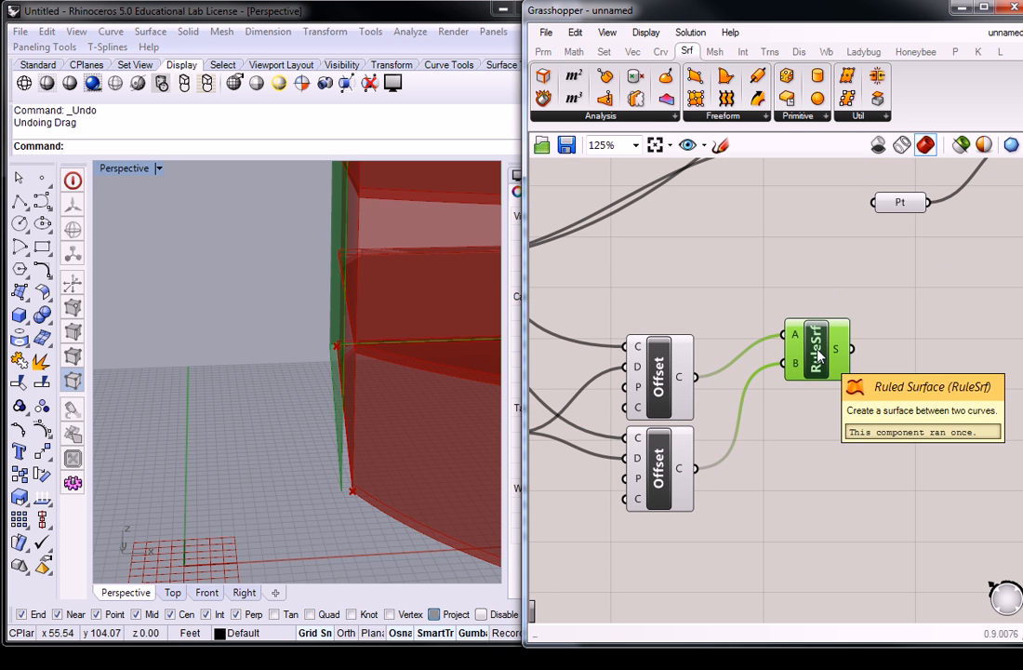
scroll(817, 351, down, 3)
right_drag(731, 296, 863, 463)
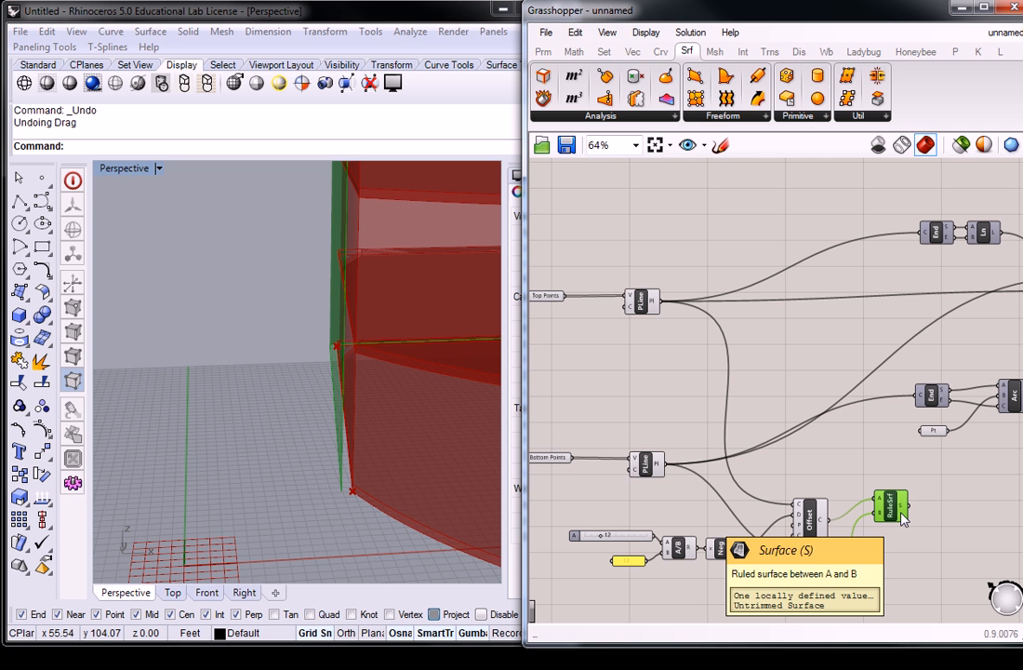
drag(893, 518, 893, 558)
- Try duplicating the original facade's Ruled Surface component next to the offset Ruled Surface
right_drag(888, 443, 716, 426)
click(926, 268)
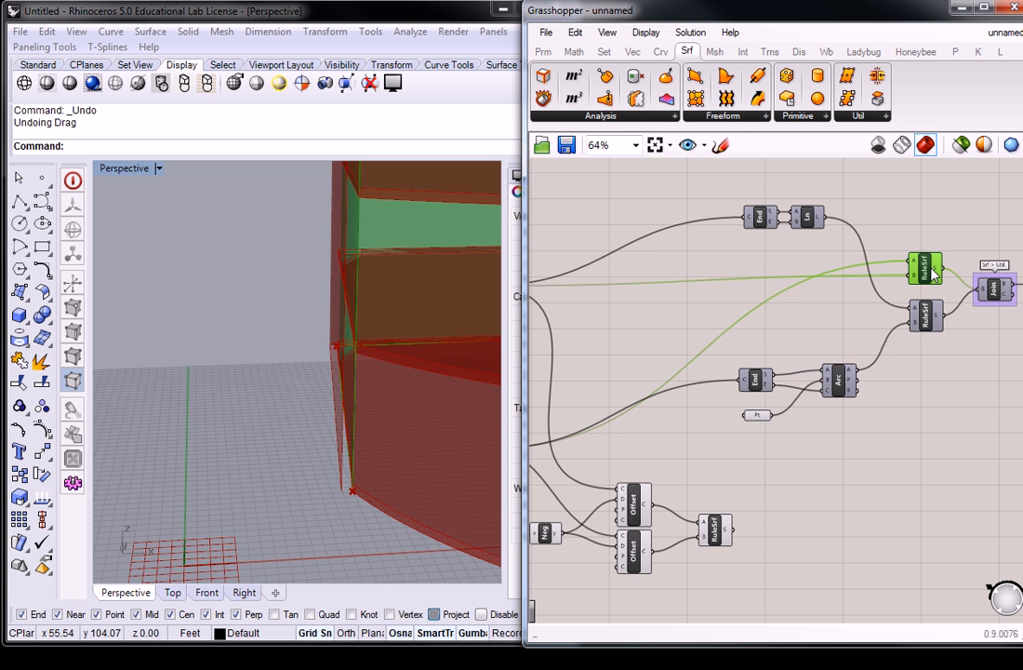
right_drag(922, 339, 899, 352)
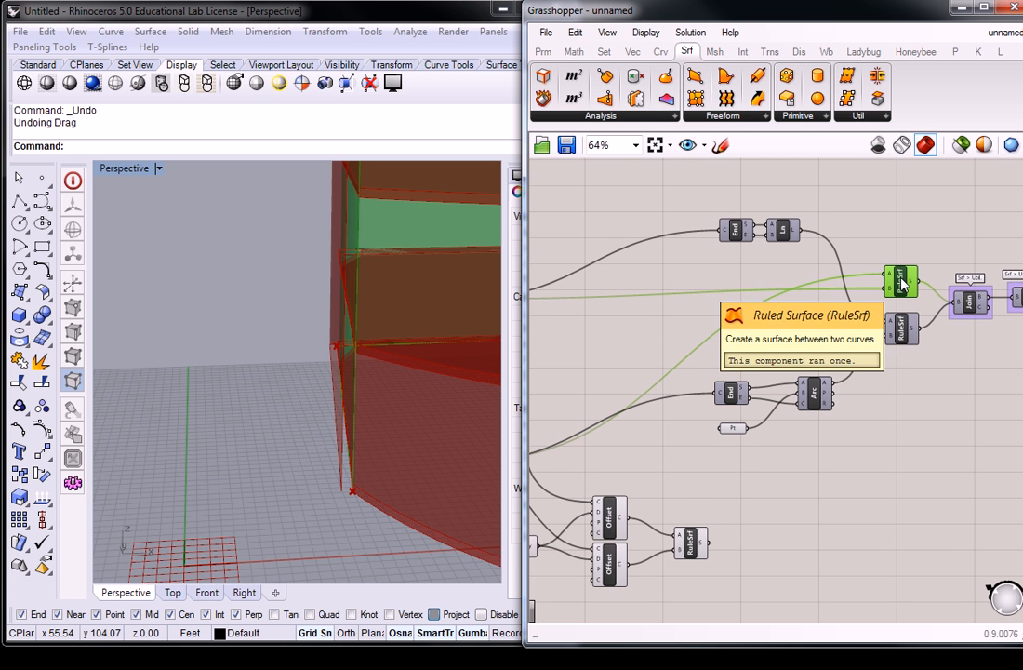
alt+drag(901, 287, 699, 488)
right_drag(661, 430, 798, 415)
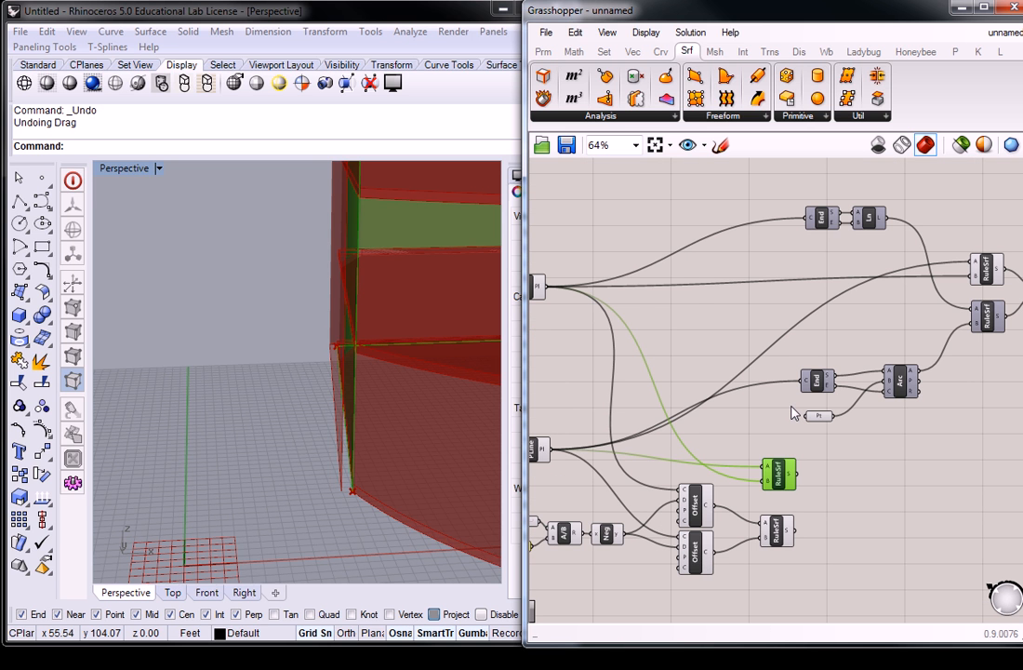
right_drag(760, 418, 872, 322)
key(ctrl+z)
key(ctrl+z)
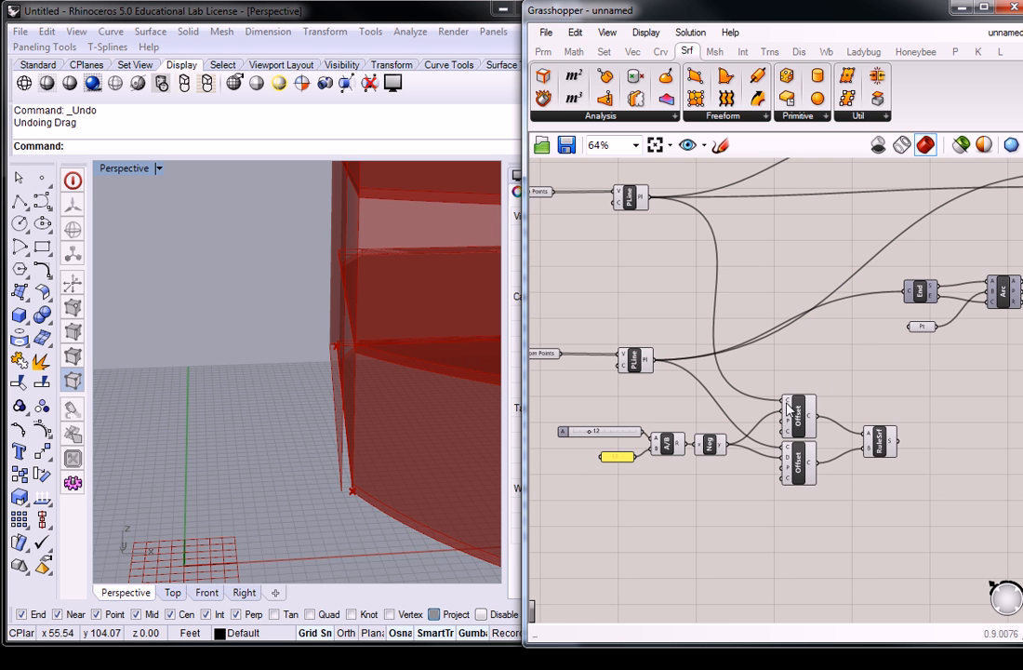
- Duplicate the offset Ruled Surface component and place the copy just above it
right_drag(781, 347, 752, 354)
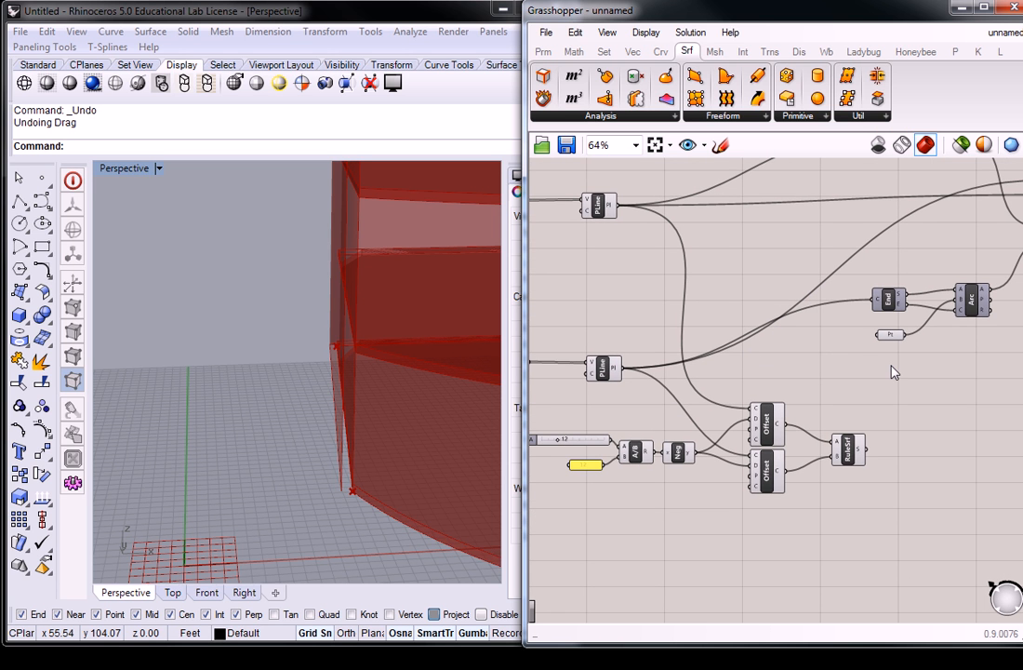
right_drag(860, 367, 825, 436)
right_drag(747, 448, 741, 431)
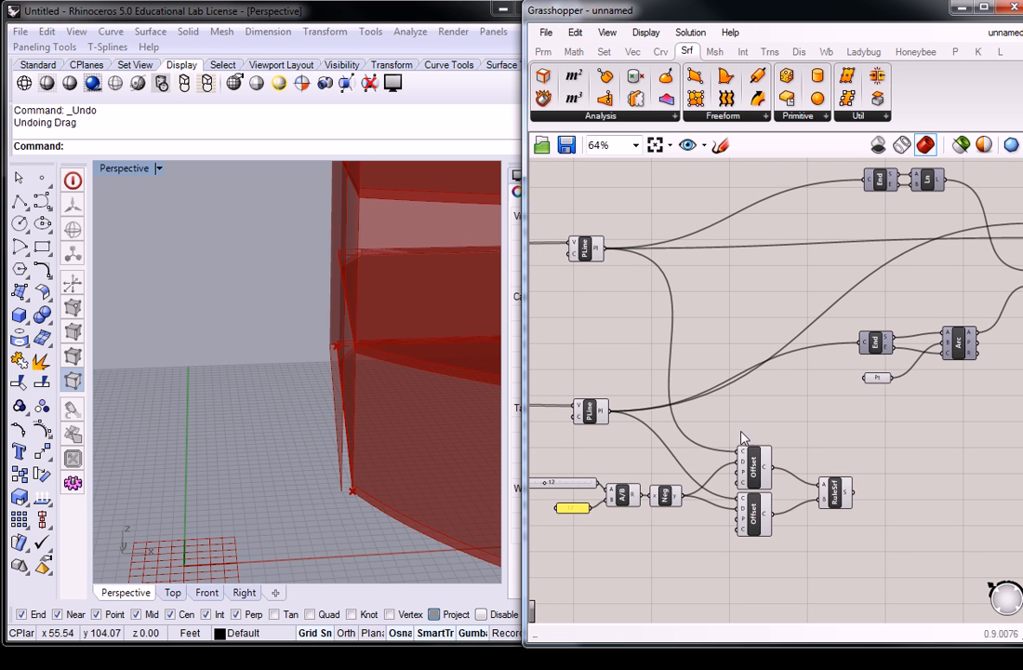
click(843, 503)
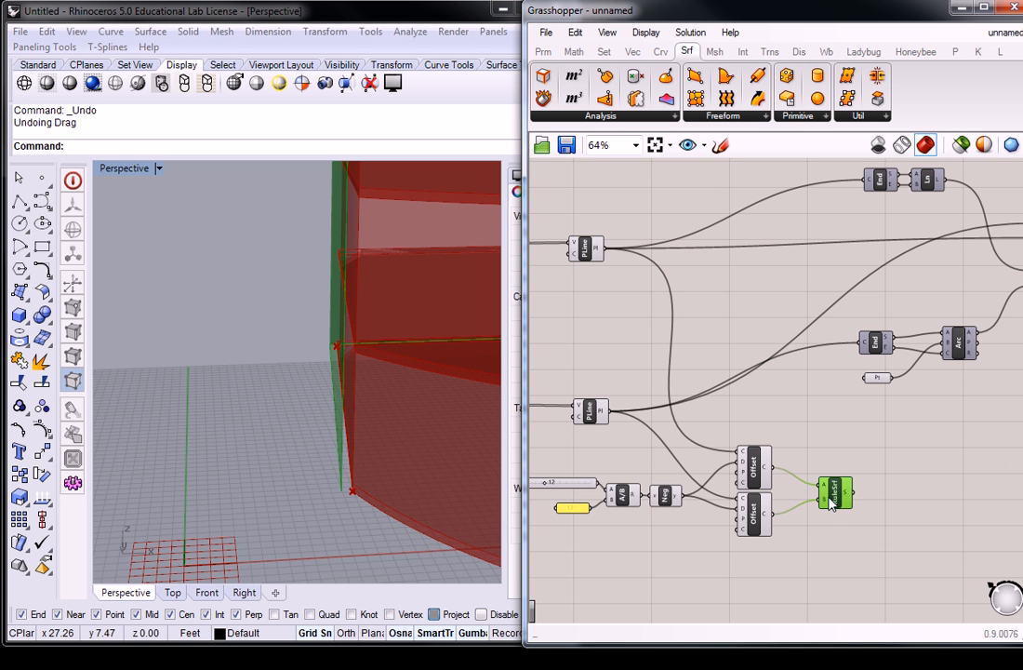
alt+drag(835, 500, 837, 465)
right_drag(830, 424, 849, 452)
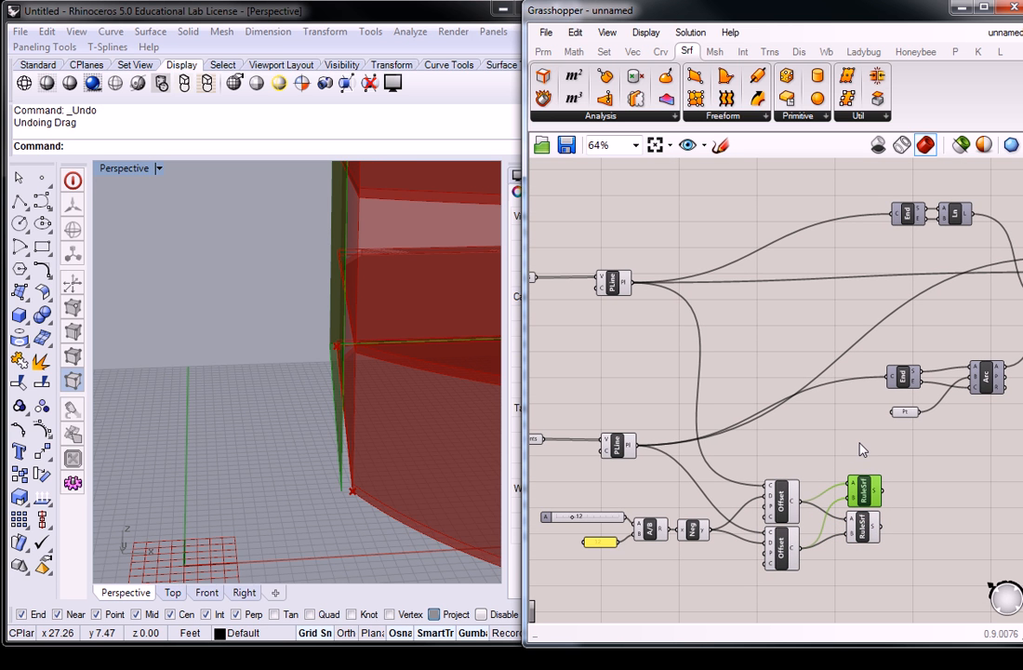
- Examine the upper Offset component's curve and the open gap between the facade and its offset surface
click(781, 501)
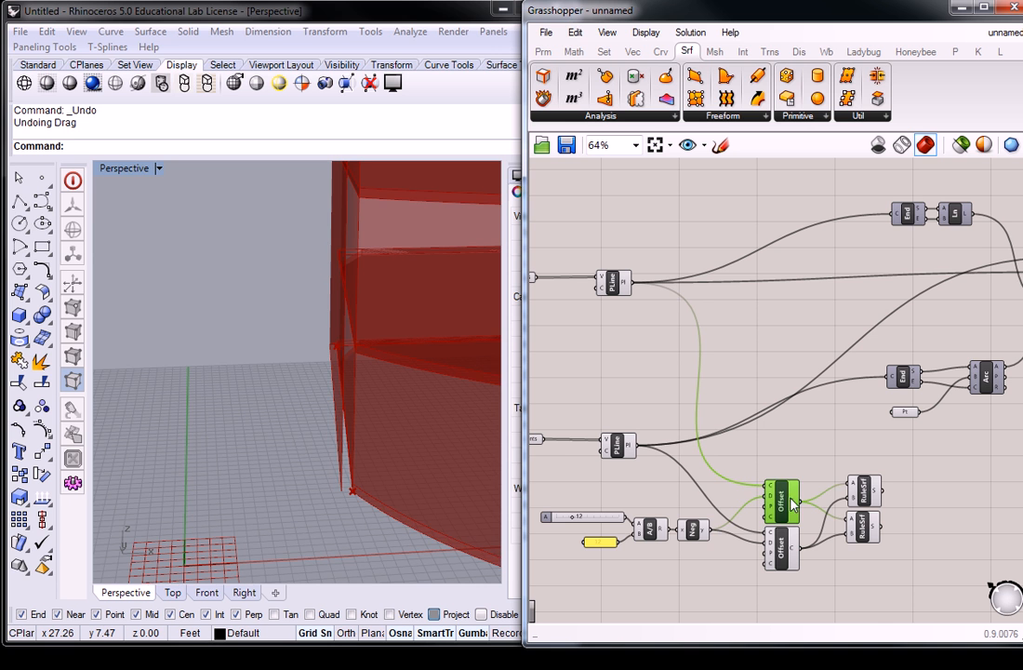
right_drag(400, 317, 328, 381)
right_drag(779, 471, 858, 390)
scroll(792, 398, down, 2)
right_drag(337, 368, 401, 371)
right_click(808, 425)
scroll(814, 423, up, 3)
right_drag(690, 244, 735, 348)
right_drag(840, 474, 711, 412)
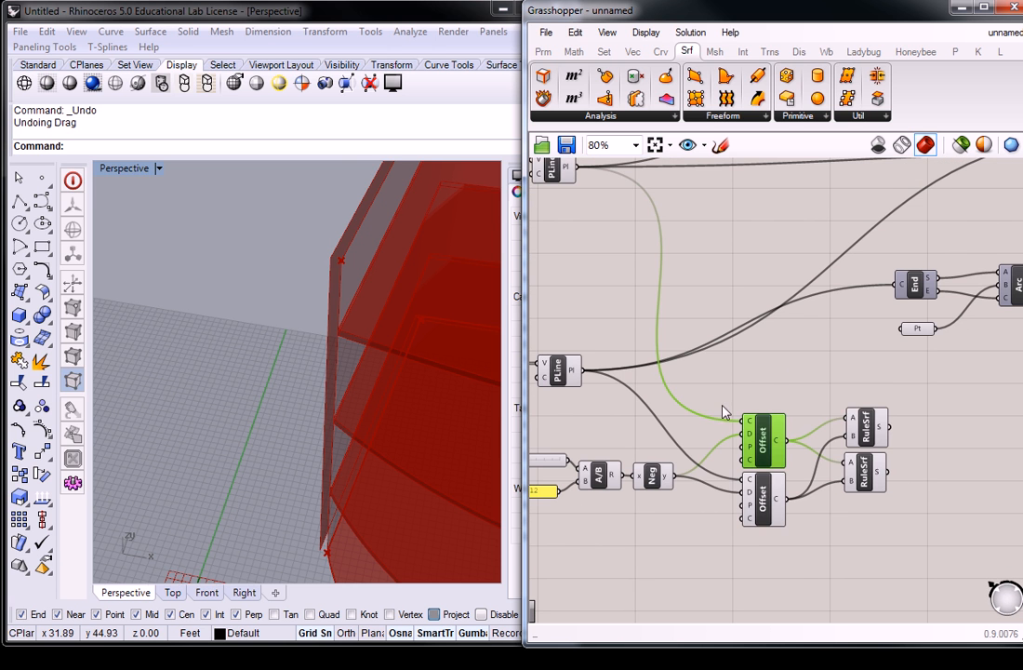
- Rewire the duplicated Ruled Surface with the top polyline as input A and the top Offset curve as input B
click(865, 425)
right_drag(825, 381, 844, 447)
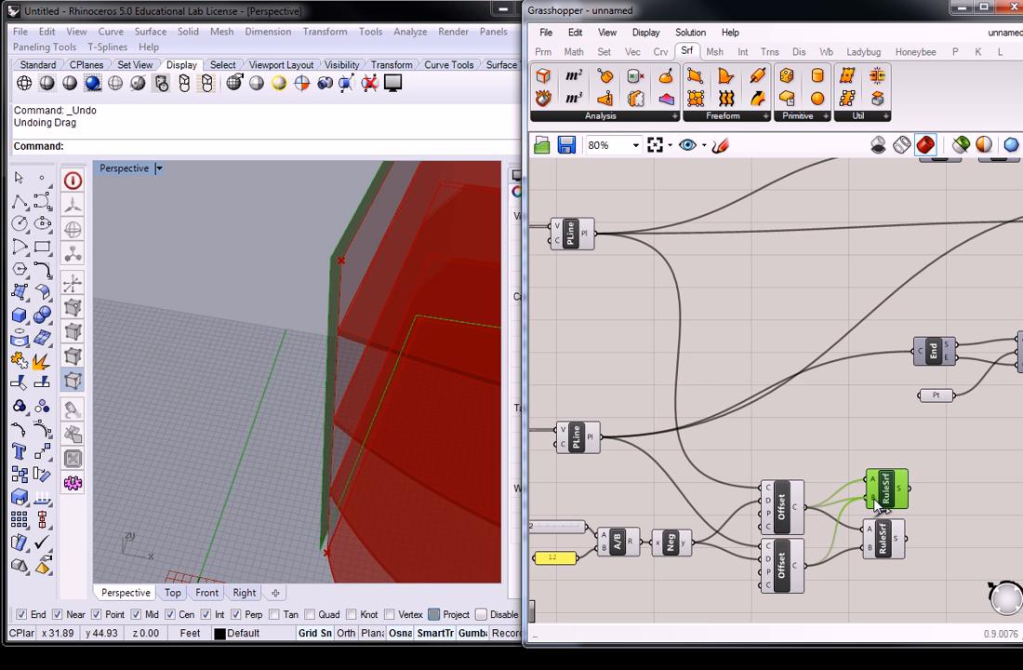
drag(875, 500, 875, 500)
drag(595, 234, 861, 481)
mouse_move(368, 340)
right_down()
mouse_move(252, 352)
mouse_move(352, 327)
right_up()
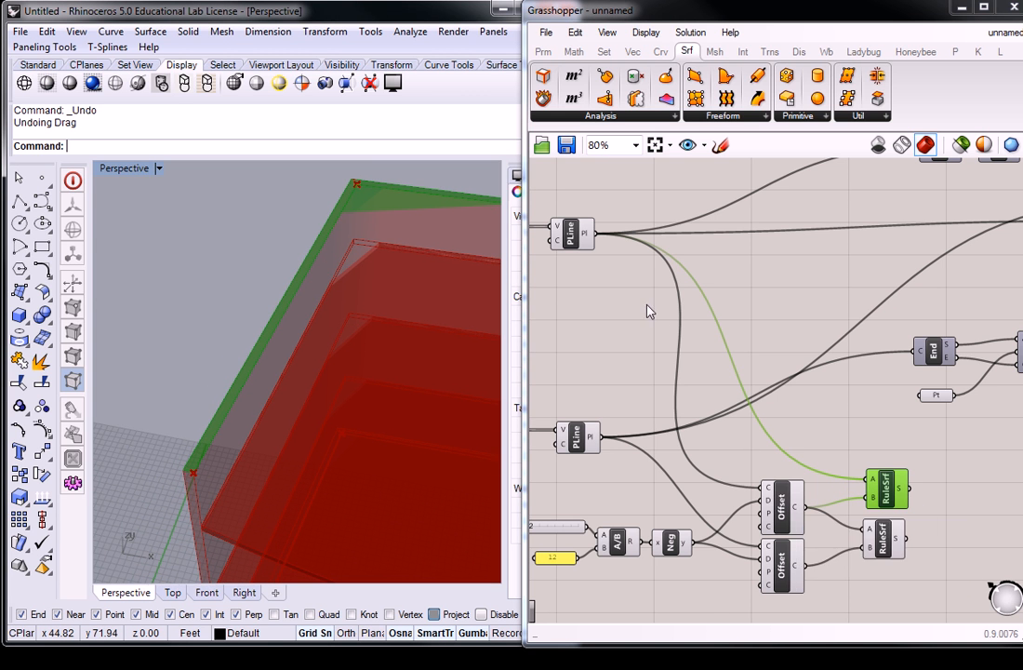
- Duplicate the top gap's Ruled Surface component and place the copy below the offset Ruled Surface
right_drag(598, 281, 686, 318)
right_drag(803, 459, 765, 366)
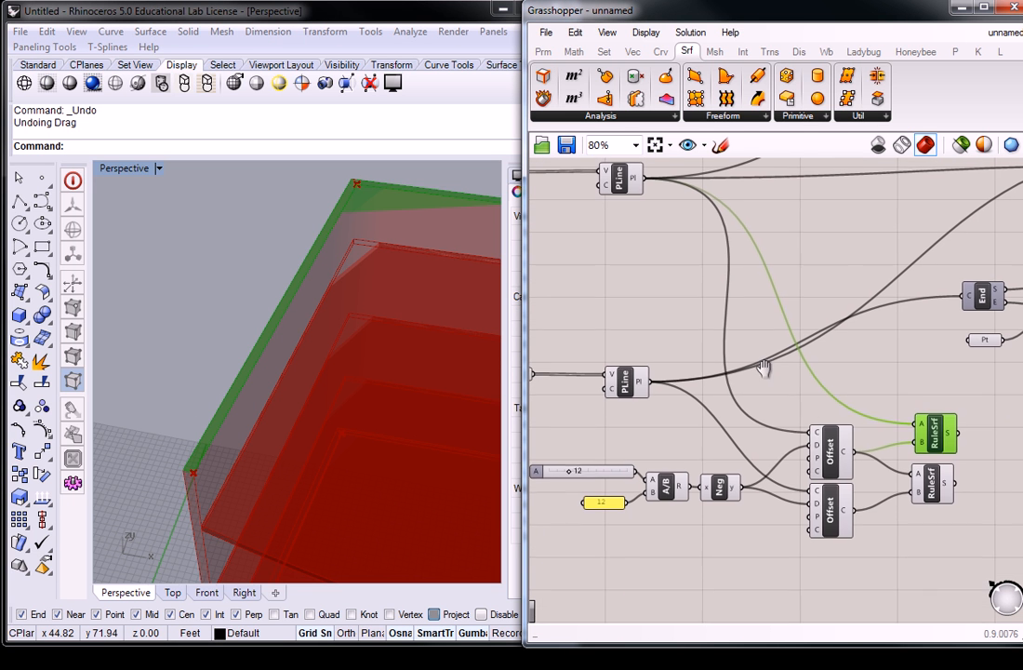
click(830, 450)
click(916, 402)
right_drag(931, 421, 909, 363)
click(910, 368)
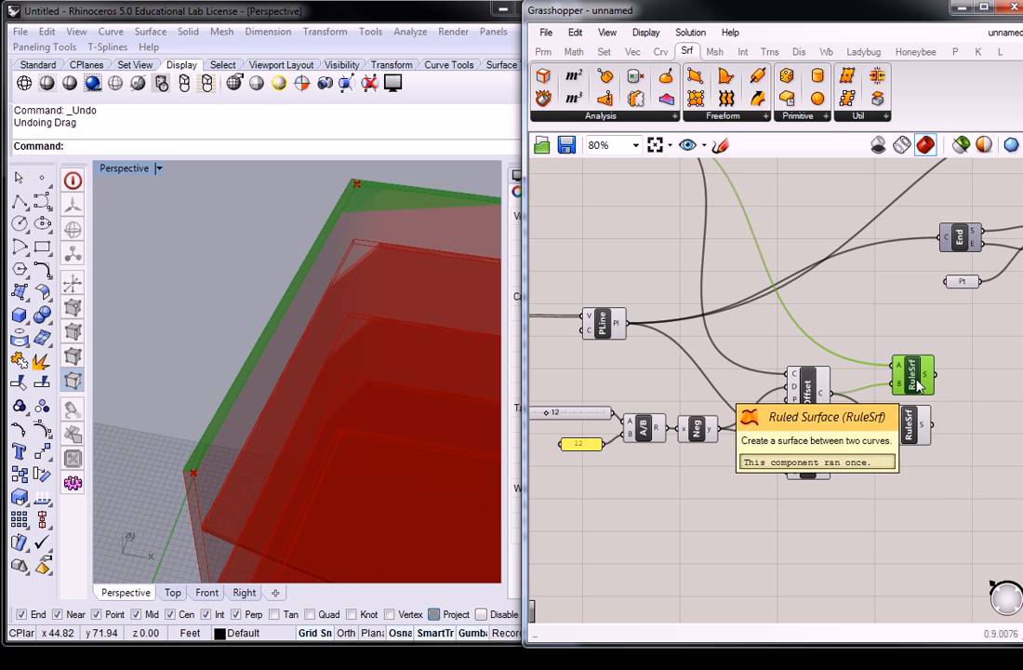
drag(918, 388, 927, 500)
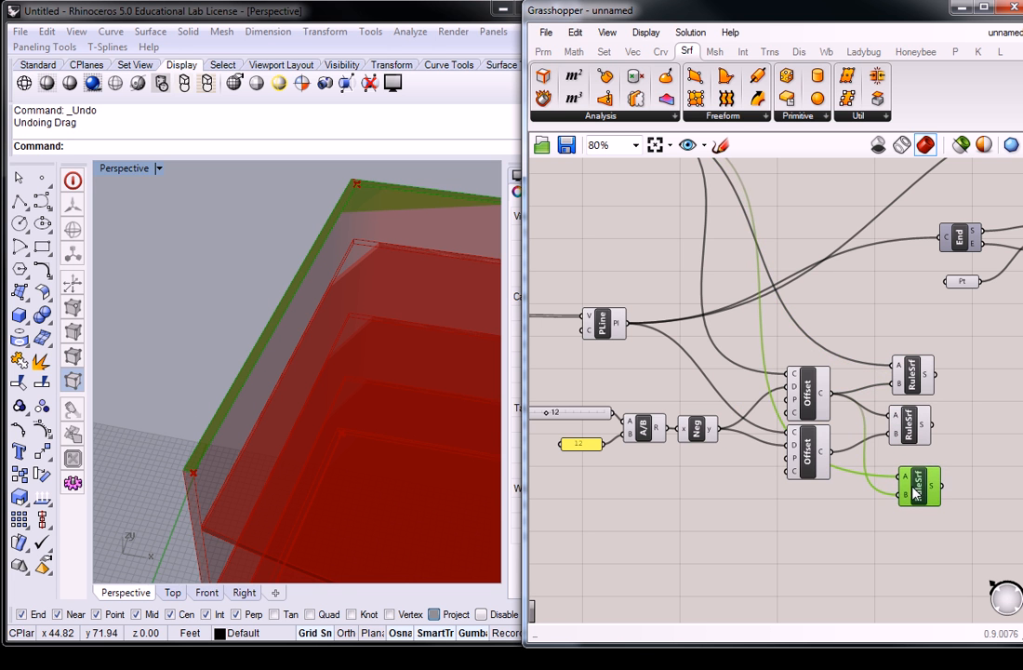
- Rewire the lowest Ruled Surface with the bottom polyline as input A and the bottom Offset curve as input B
scroll(882, 391, down, 3)
scroll(841, 358, up, 2)
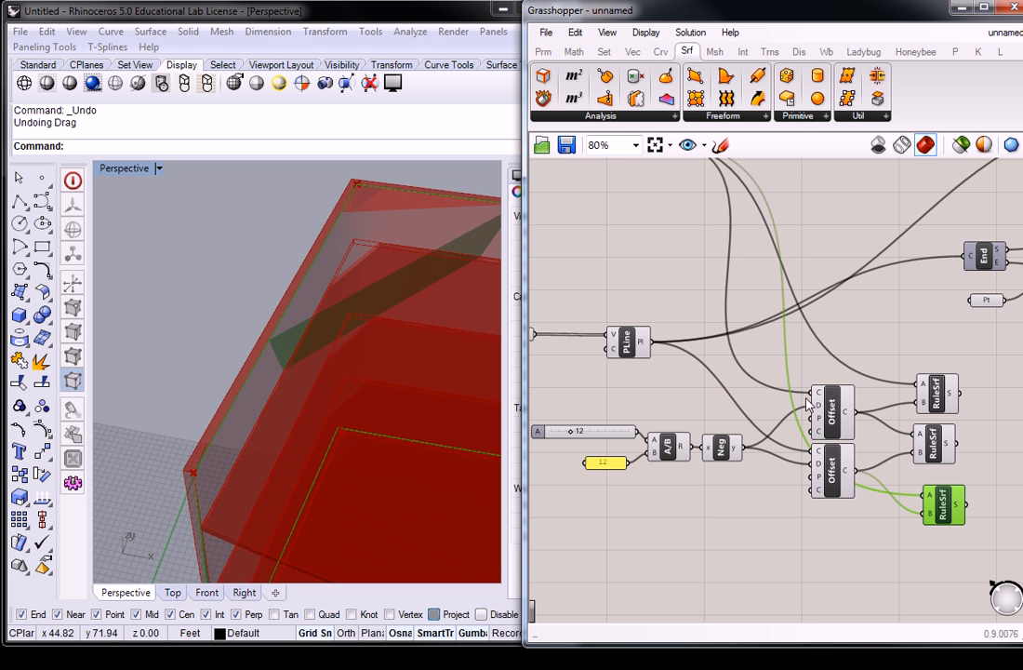
scroll(778, 354, down, 3)
scroll(734, 342, up, 3)
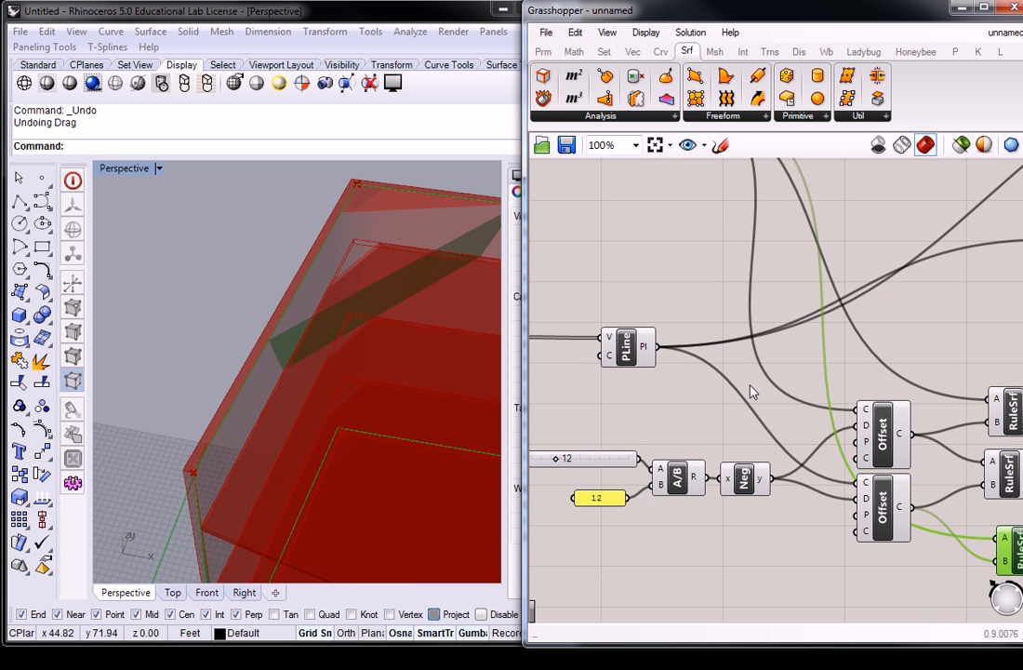
right_drag(660, 352, 622, 326)
drag(622, 326, 944, 512)
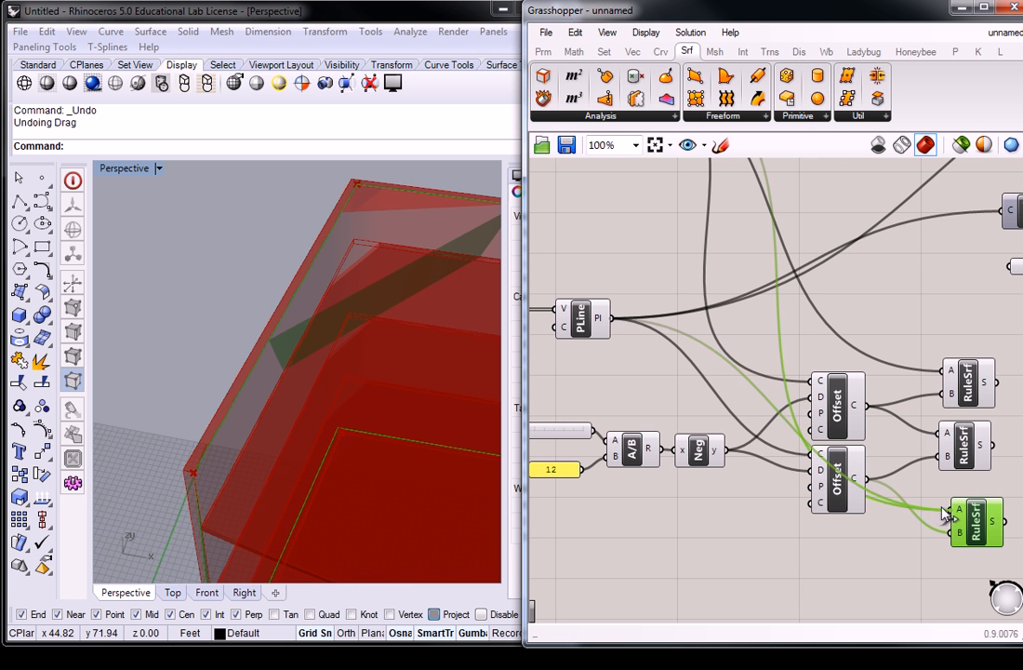
scroll(945, 504, down, 1)
right_drag(332, 421, 254, 258)
- Stack the bottom gap's Ruled Surface component in line beneath the other two beside the Offset components
click(972, 360)
right_drag(972, 361, 783, 378)
drag(780, 537, 776, 376)
scroll(690, 484, down, 3)
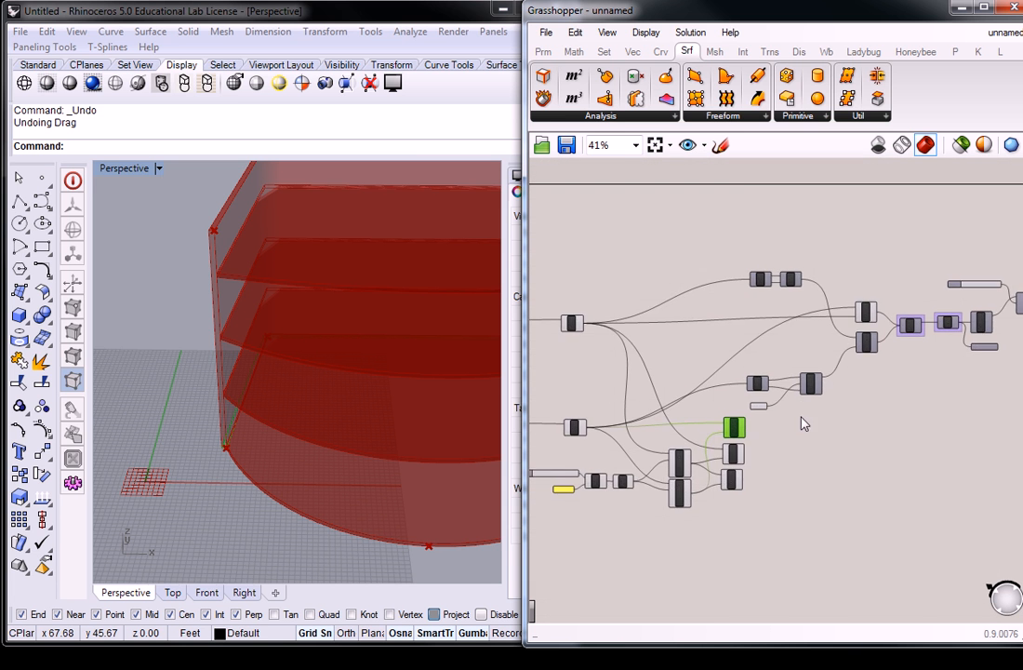
scroll(755, 418, up, 2)
drag(756, 422, 726, 545)
- Move the three stacked Ruled Surface components together to sit beneath the original facade's Ruled Surface components
right_drag(350, 436, 260, 321)
scroll(209, 210, up, 5)
right_drag(868, 430, 779, 383)
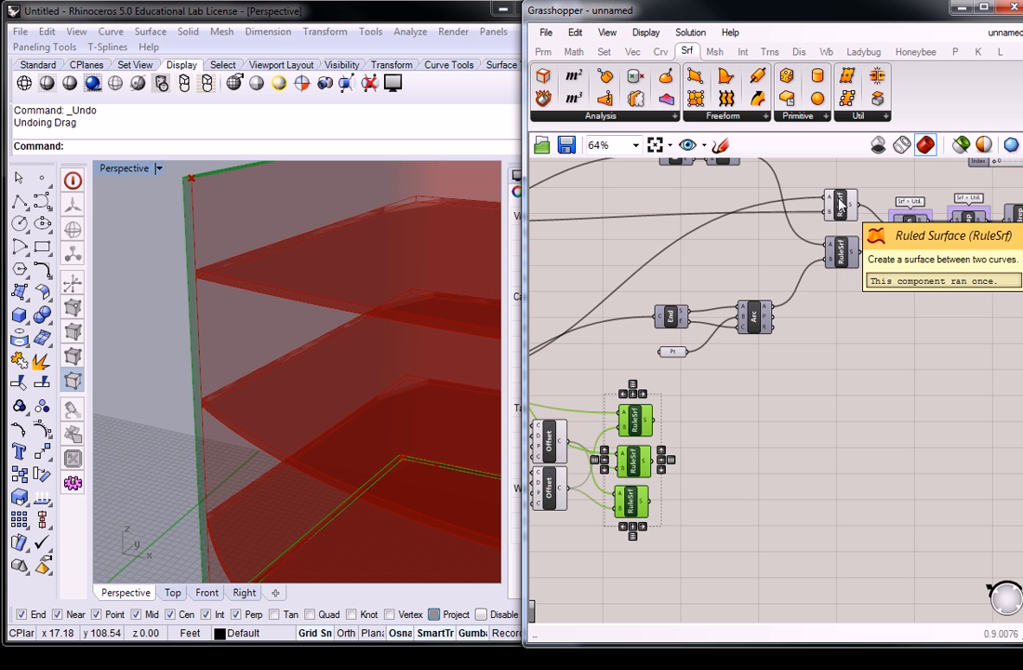
drag(640, 423, 837, 418)
scroll(839, 410, down, 1)
scroll(893, 314, up, 2)
right_drag(893, 315, 752, 316)
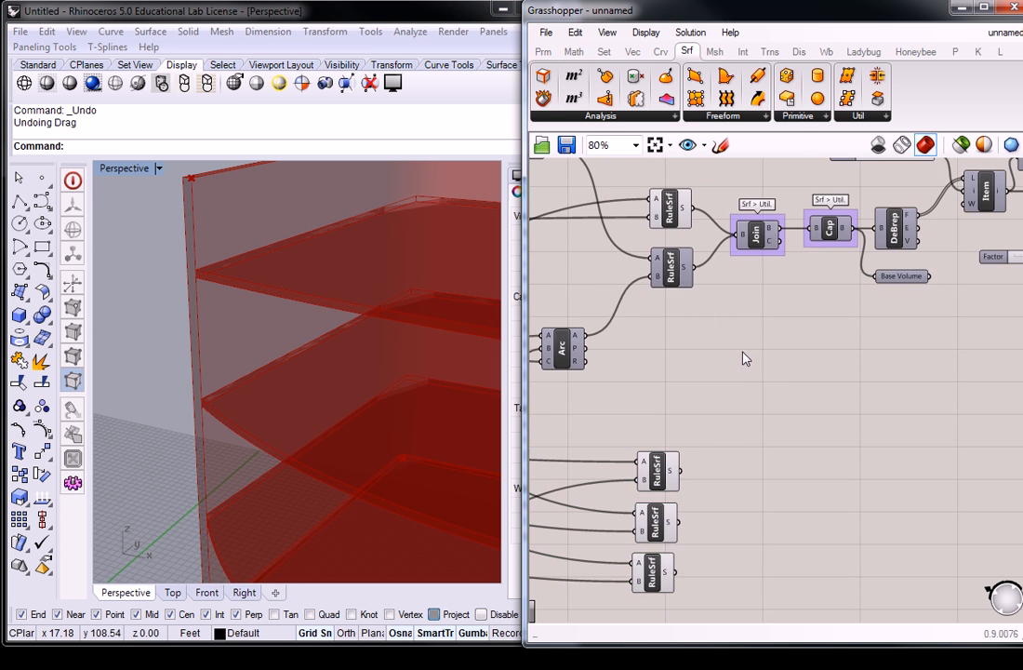
- Add a Brep Join component beside the three stacked Ruled Surface components
click(741, 363)
right_drag(734, 397, 797, 380)
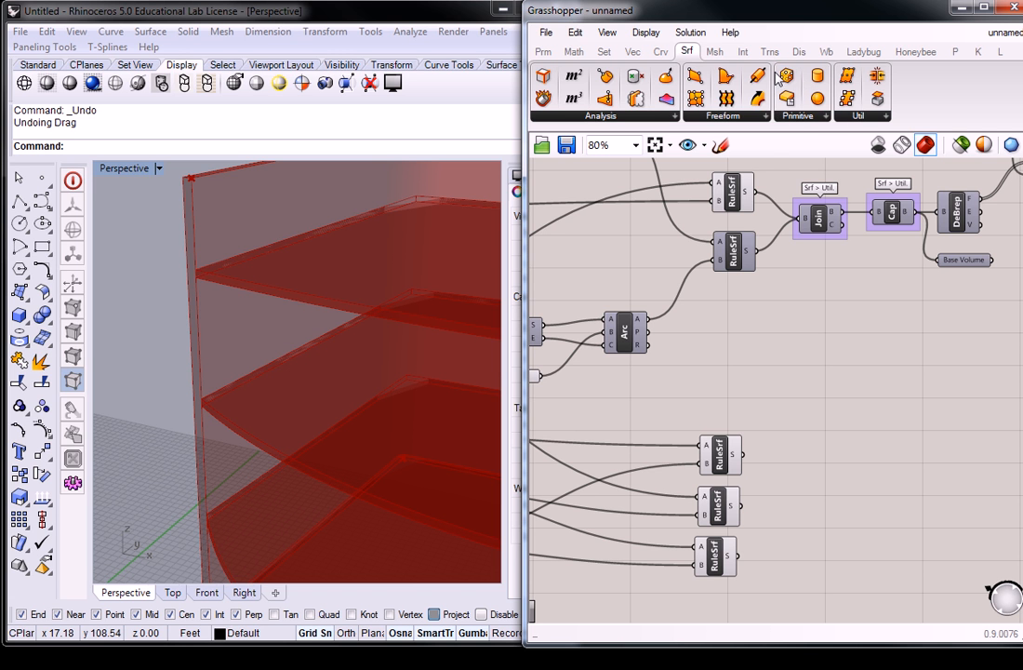
click(744, 53)
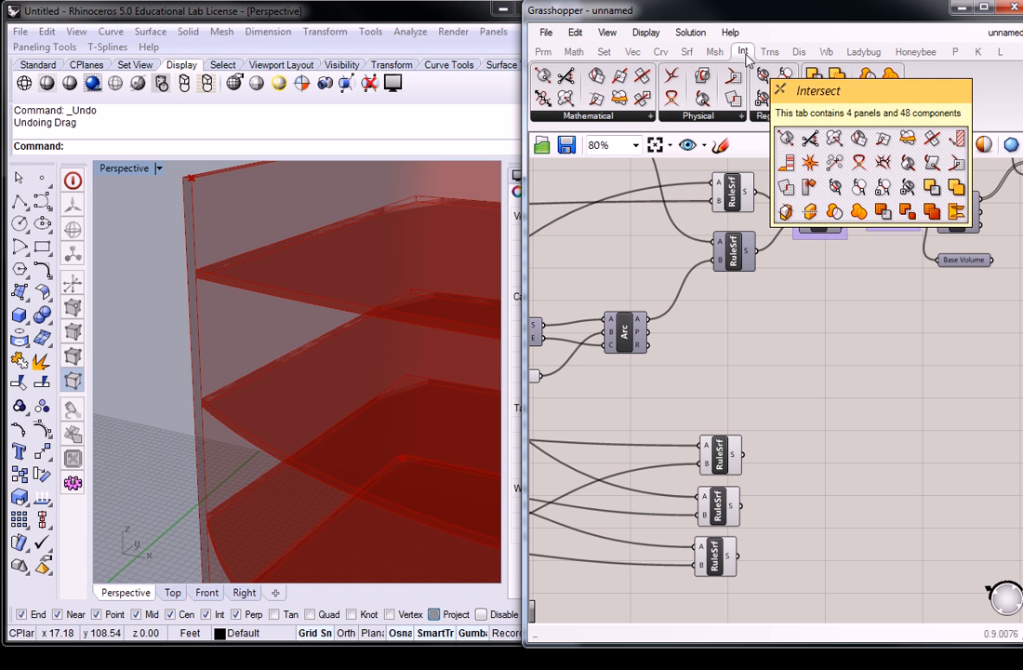
click(687, 53)
click(881, 117)
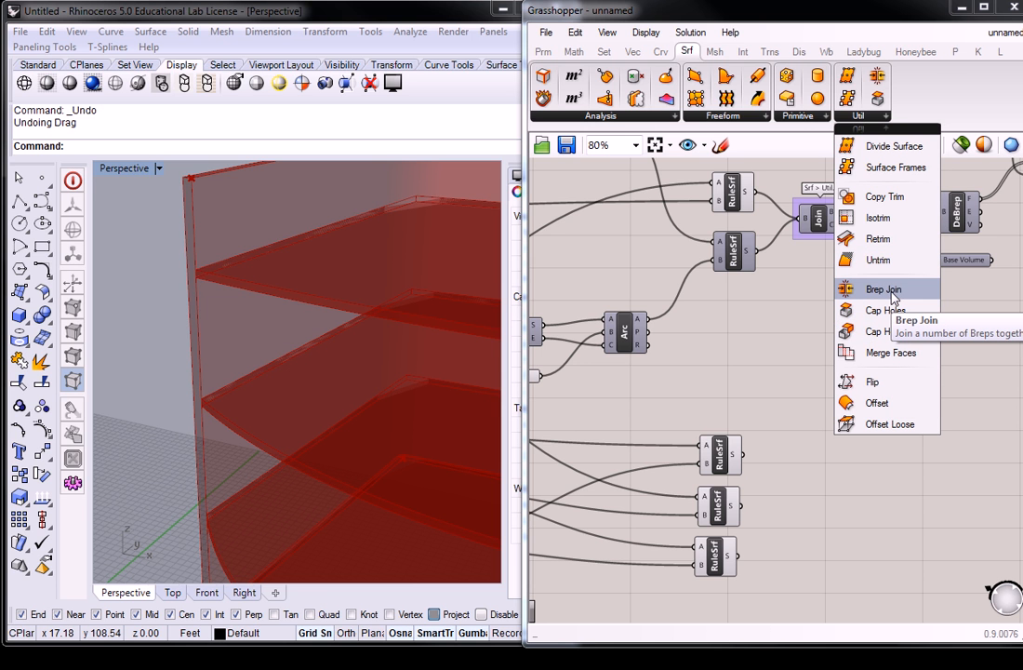
drag(893, 292, 870, 409)
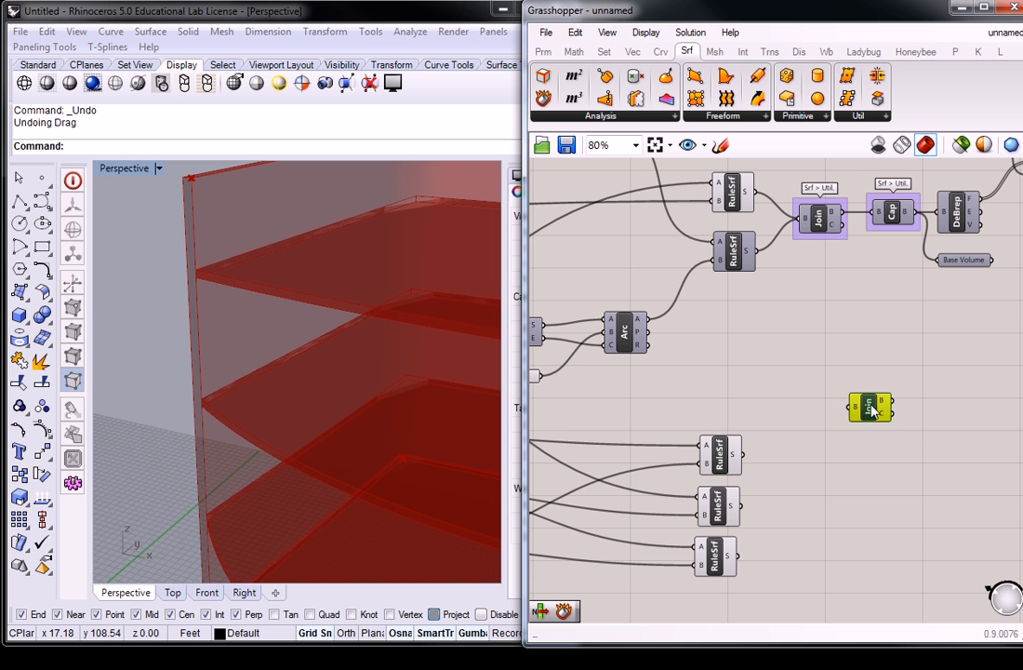
click(826, 361)
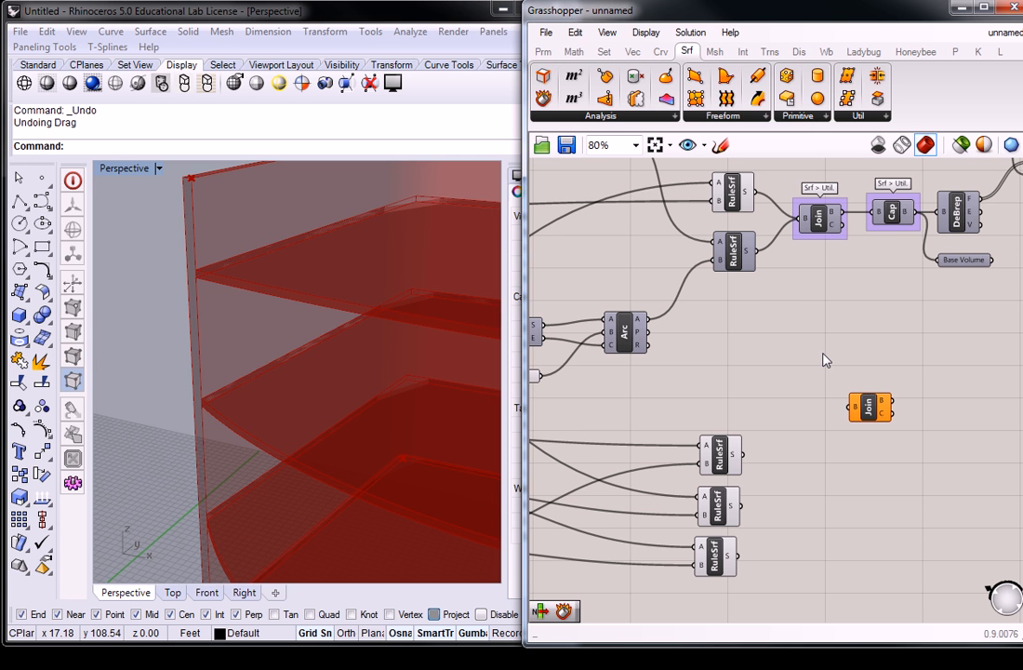
- Connect the original facade's Ruled Surface and all three stacked Ruled Surface outputs to the new Join component's Brep input
mouse_move(748, 203)
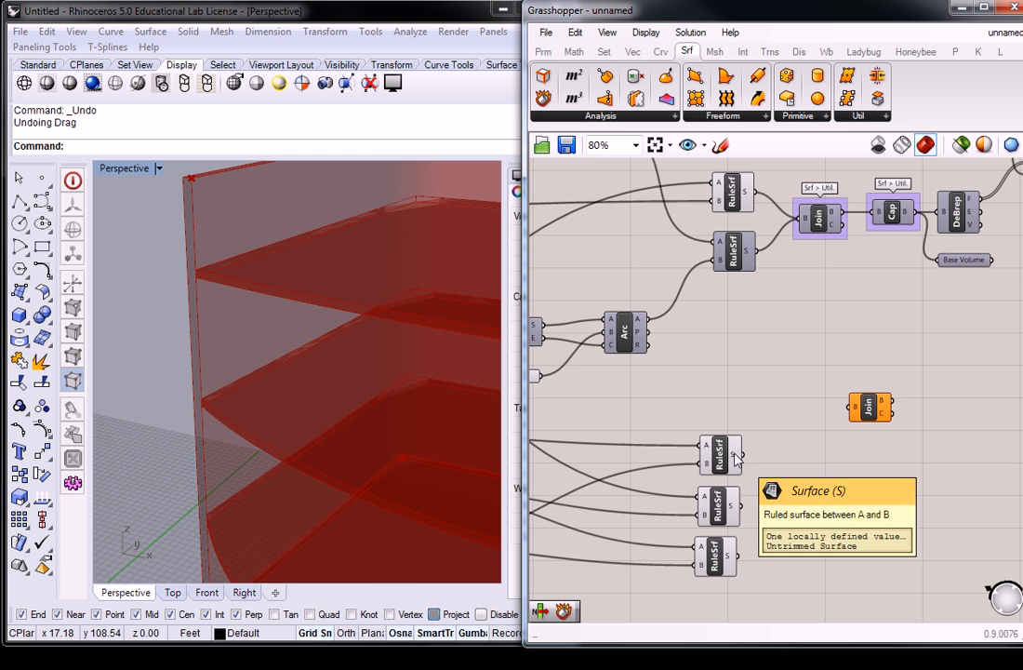
drag(757, 192, 845, 411)
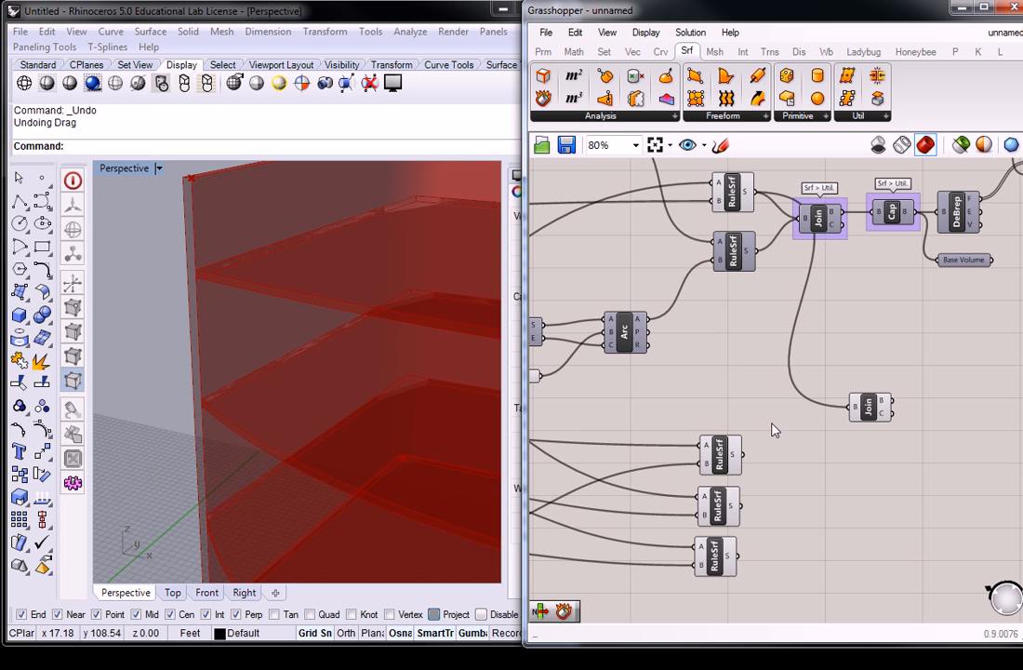
drag(740, 454, 854, 406)
shift+drag(742, 506, 848, 413)
shift+drag(739, 556, 854, 408)
scroll(856, 412, up, 4)
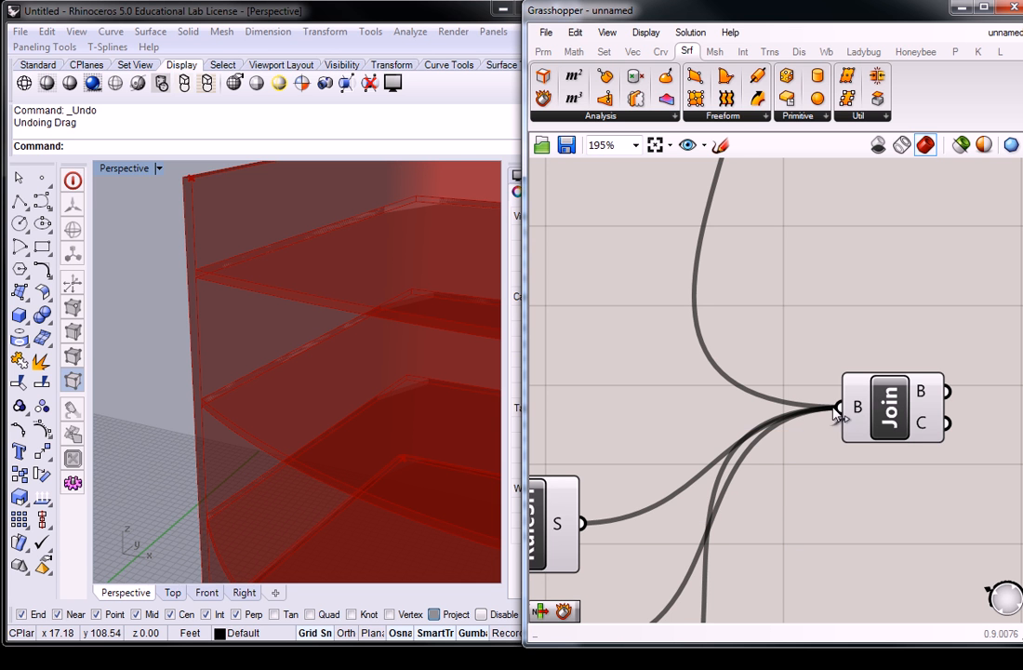
- Add a Cap Holes component beside the new Join component and connect Join's Breps output to its Brep input
right_drag(201, 388, 377, 428)
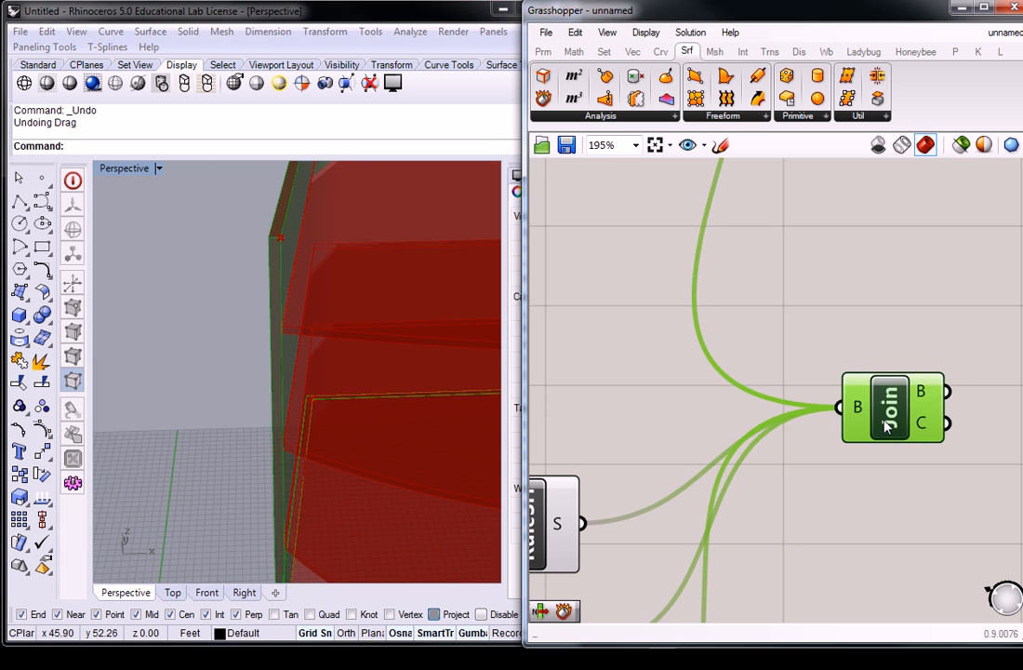
right_drag(341, 354, 447, 386)
click(927, 284)
scroll(758, 334, down, 5)
scroll(759, 335, up, 5)
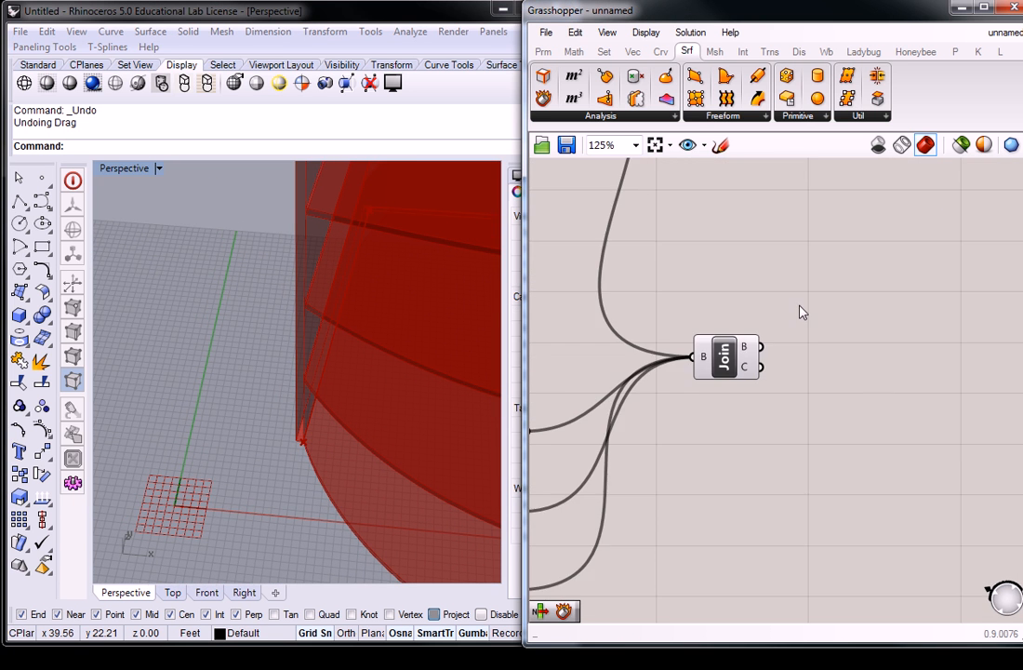
double_click(872, 372)
text(cap)
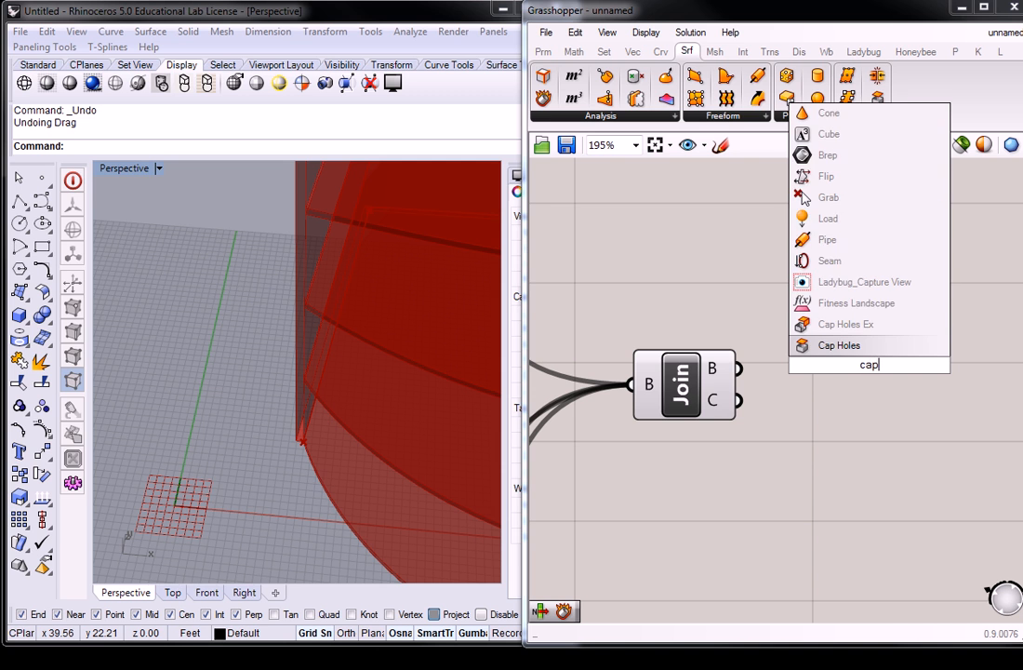
key(Return)
drag(739, 370, 823, 385)
scroll(840, 319, down, 3)
right_drag(832, 325, 832, 361)
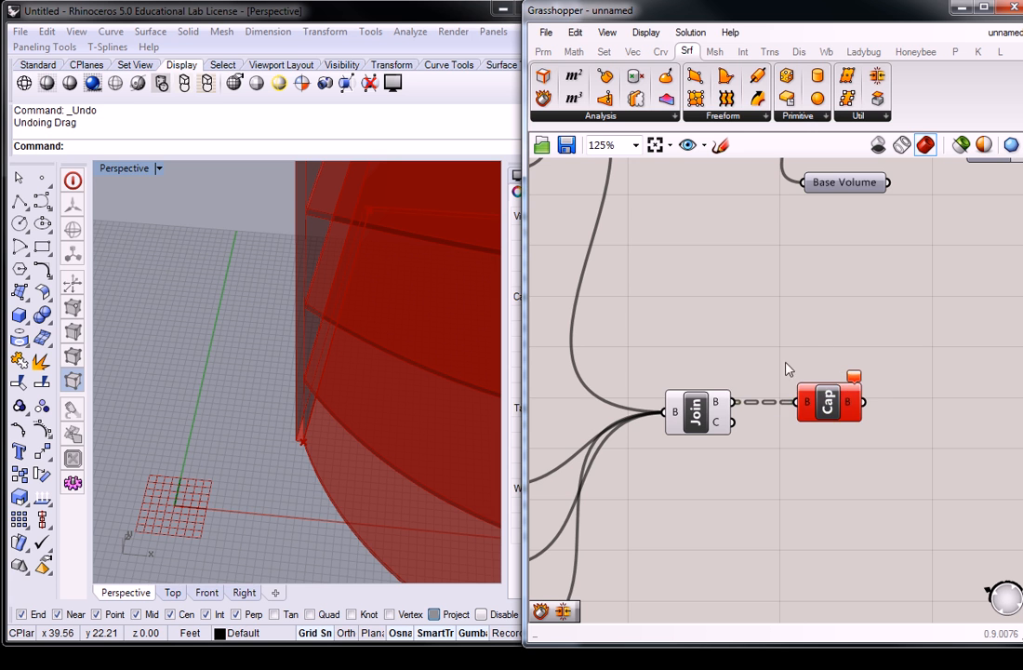
- Check the data feeding the Cap and Join components, and flatten the new Join's Breps input
scroll(819, 419, up, 3)
mouse_move(809, 390)
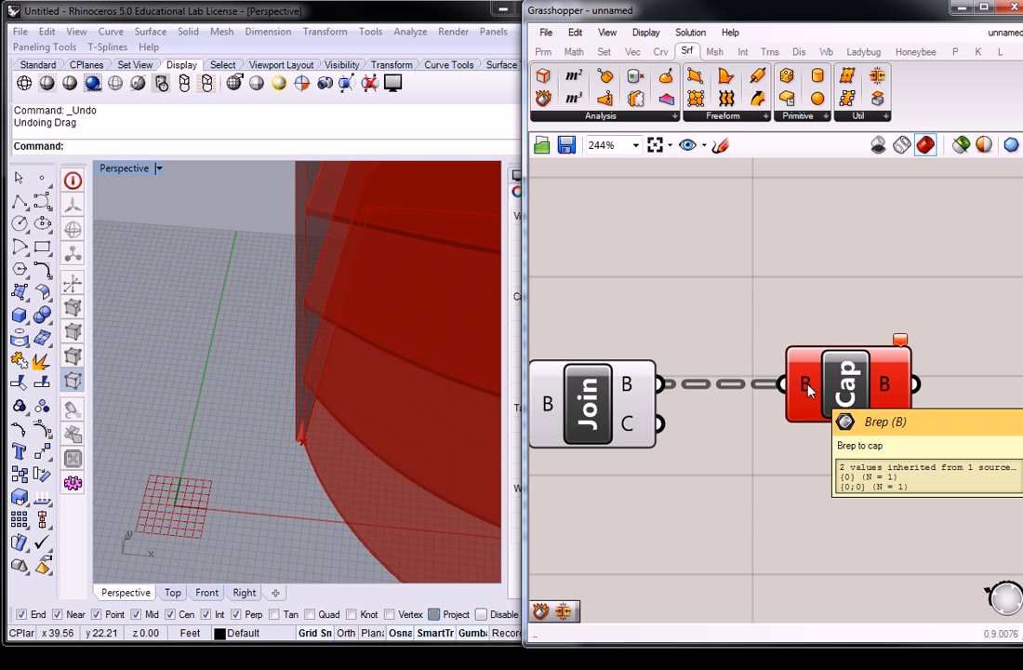
scroll(951, 331, down, 2)
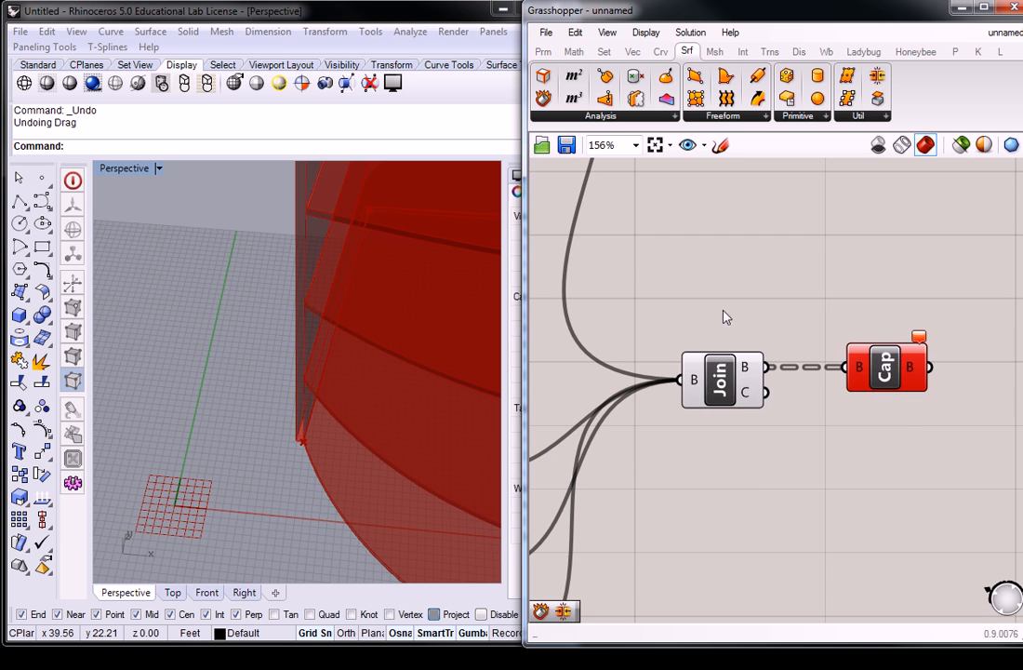
mouse_move(699, 388)
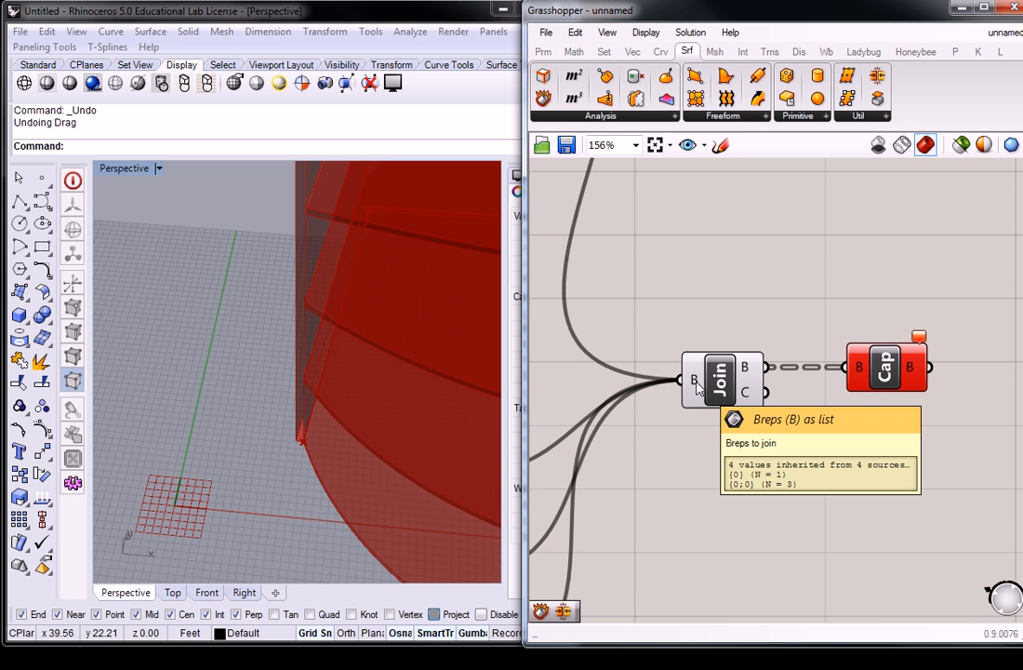
right_click(700, 388)
click(712, 427)
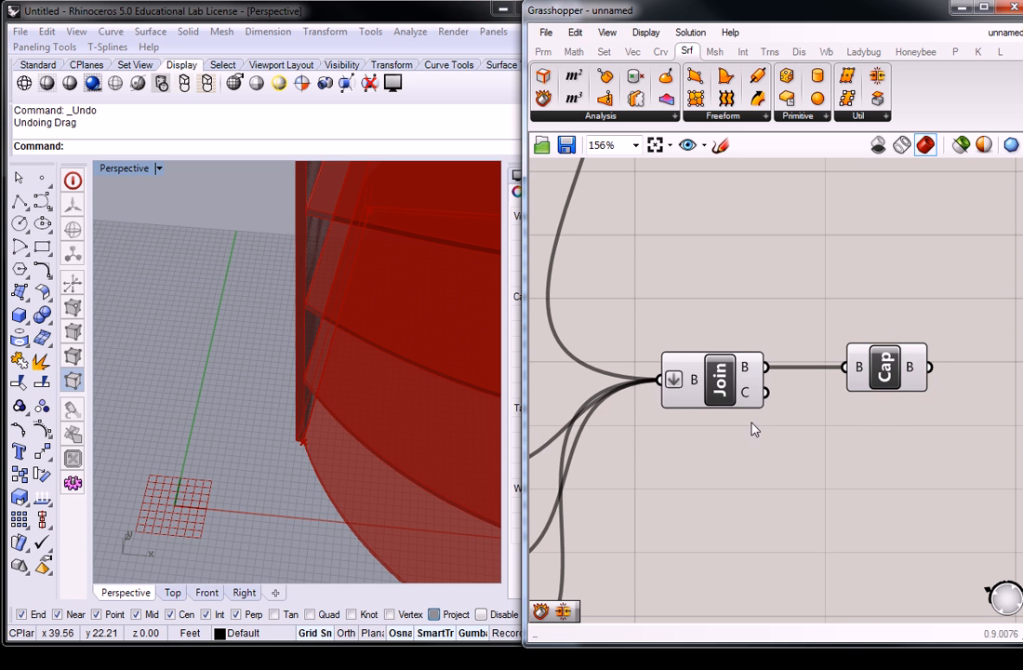
- Turn off the preview of all the facade Ruled Surface components and both Join components
scroll(780, 363, down, 4)
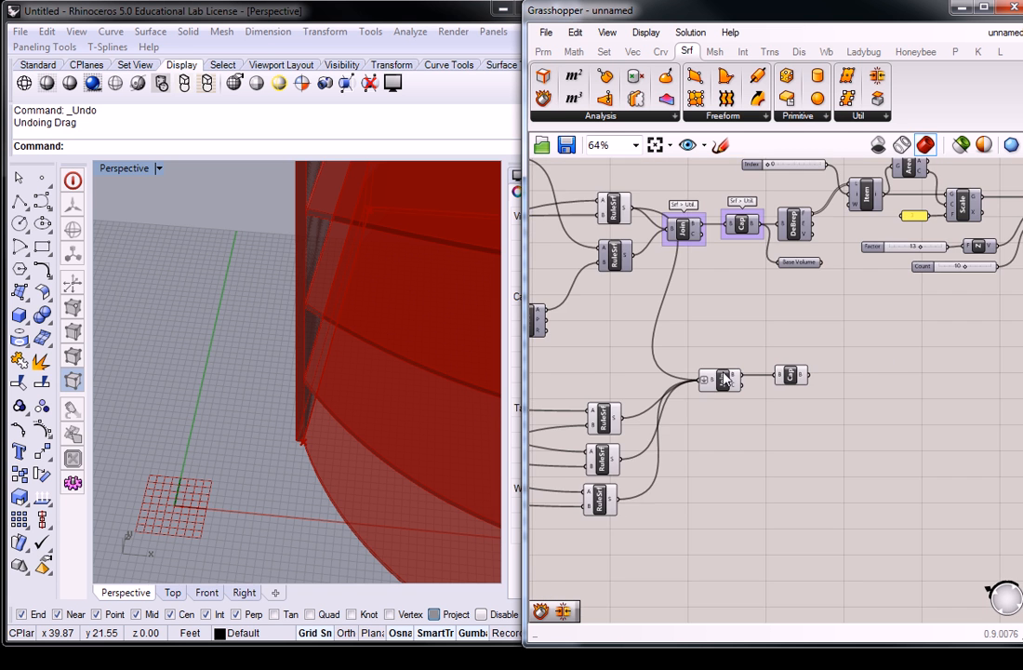
drag(795, 191, 625, 538)
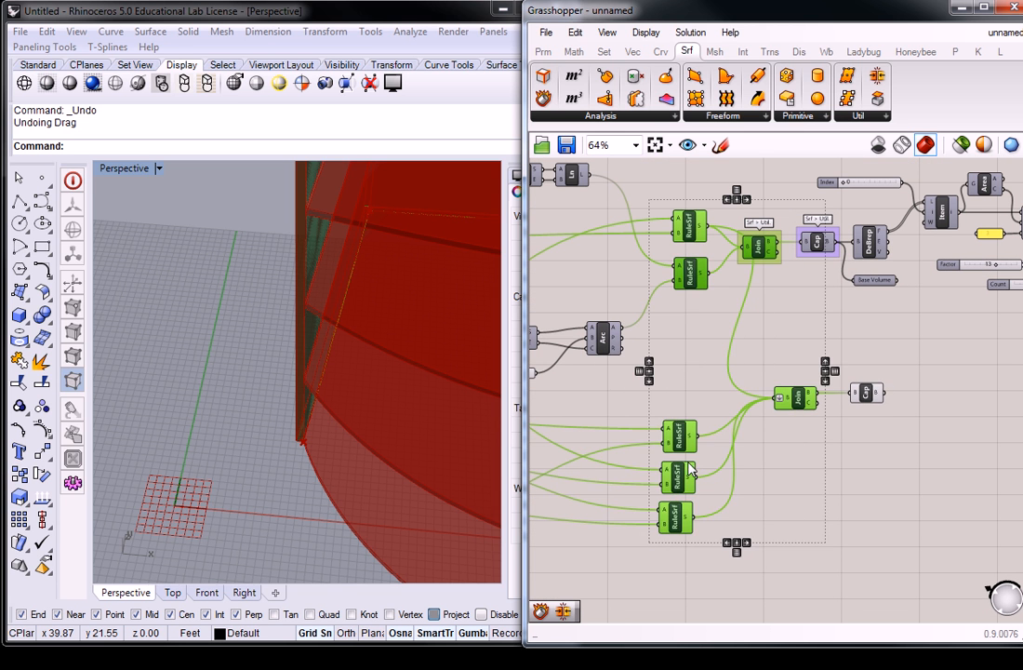
middle_click(684, 437)
click(733, 388)
- Highlight the Cap component's geometry and examine the capped facade's thickness, corners and edges all around the building
right_drag(730, 391, 735, 421)
click(868, 393)
scroll(339, 321, down, 8)
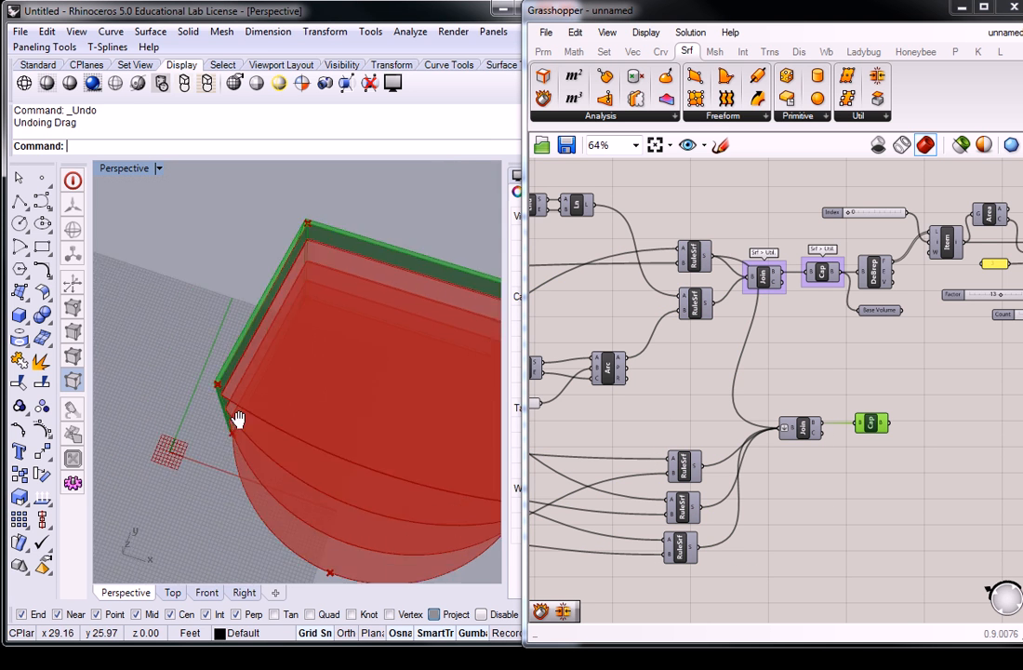
right_drag(342, 330, 276, 329)
scroll(237, 240, up, 10)
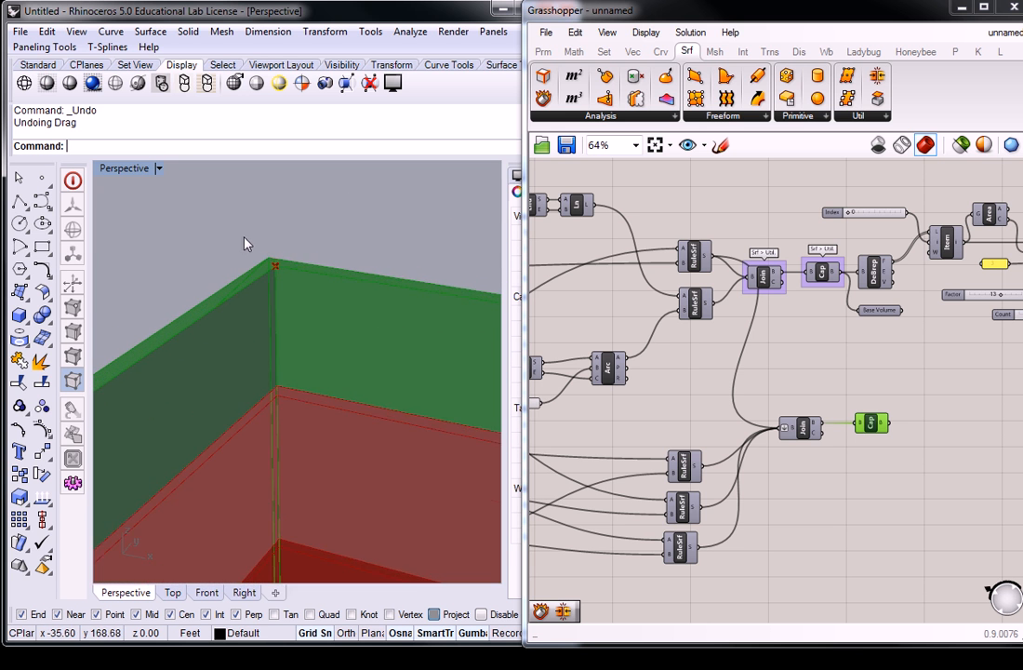
scroll(294, 277, down, 8)
right_drag(287, 281, 283, 427)
scroll(249, 428, up, 5)
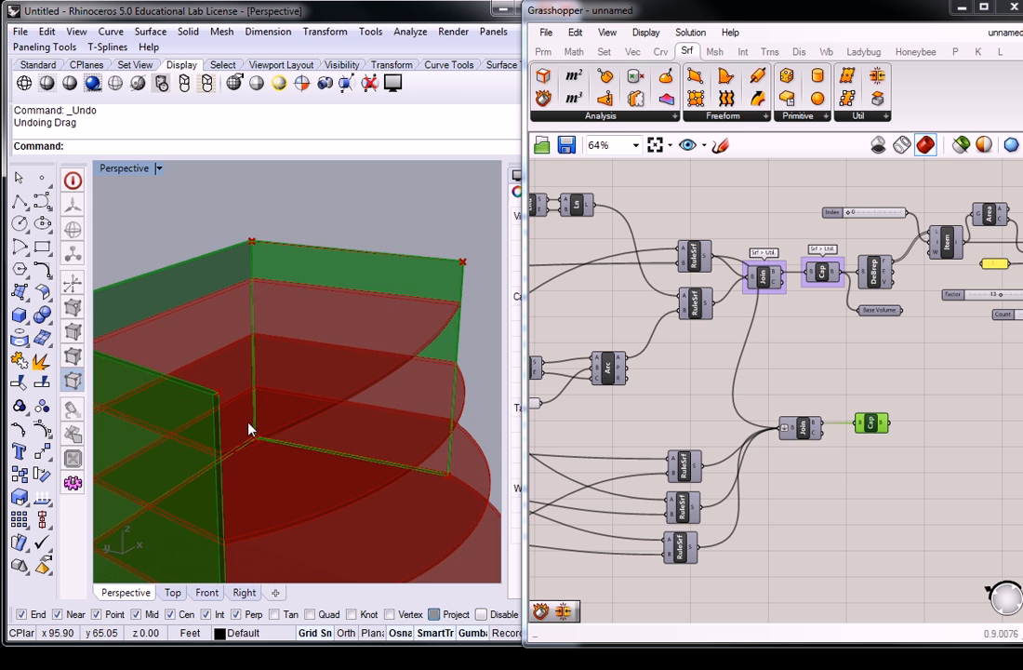
scroll(301, 410, down, 8)
right_drag(344, 402, 237, 406)
scroll(233, 419, up, 10)
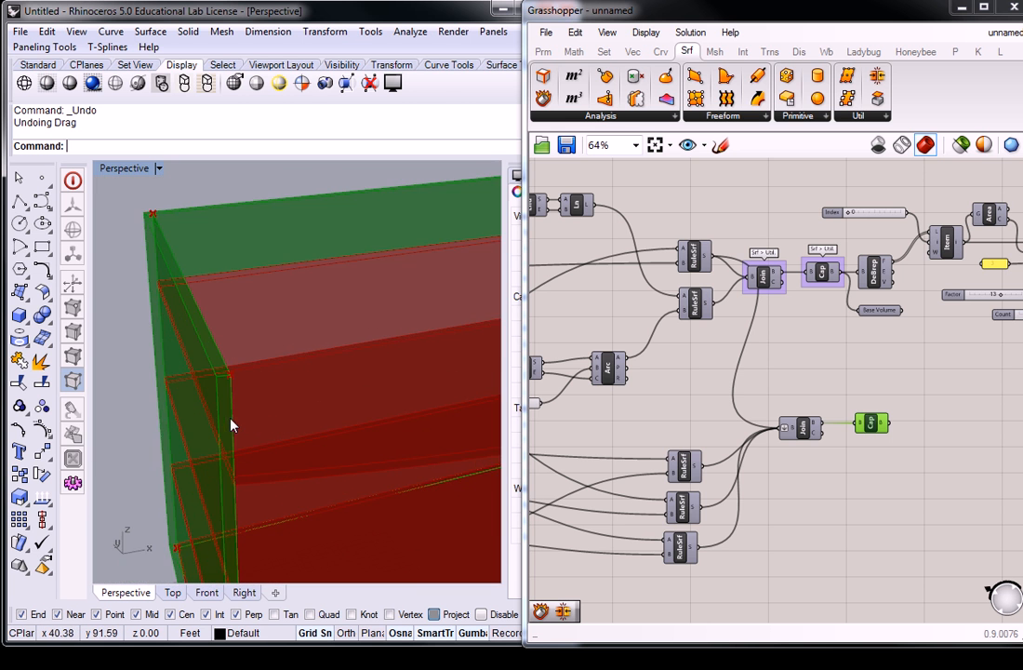
scroll(249, 369, down, 8)
scroll(165, 372, up, 6)
shift+right_drag(180, 387, 377, 387)
right_drag(316, 340, 235, 336)
scroll(358, 377, down, 5)
scroll(159, 296, up, 3)
scroll(140, 307, down, 1)
- Move the facade's top front corner point at the origin end outward along the X axis
click(142, 341)
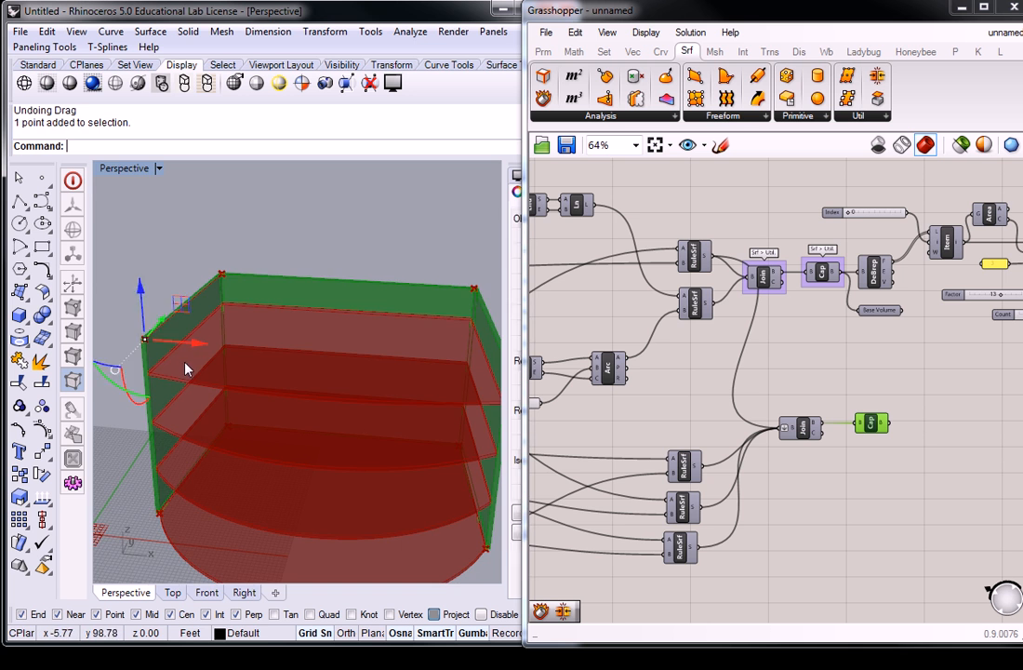
scroll(186, 354, down, 4)
drag(216, 353, 162, 350)
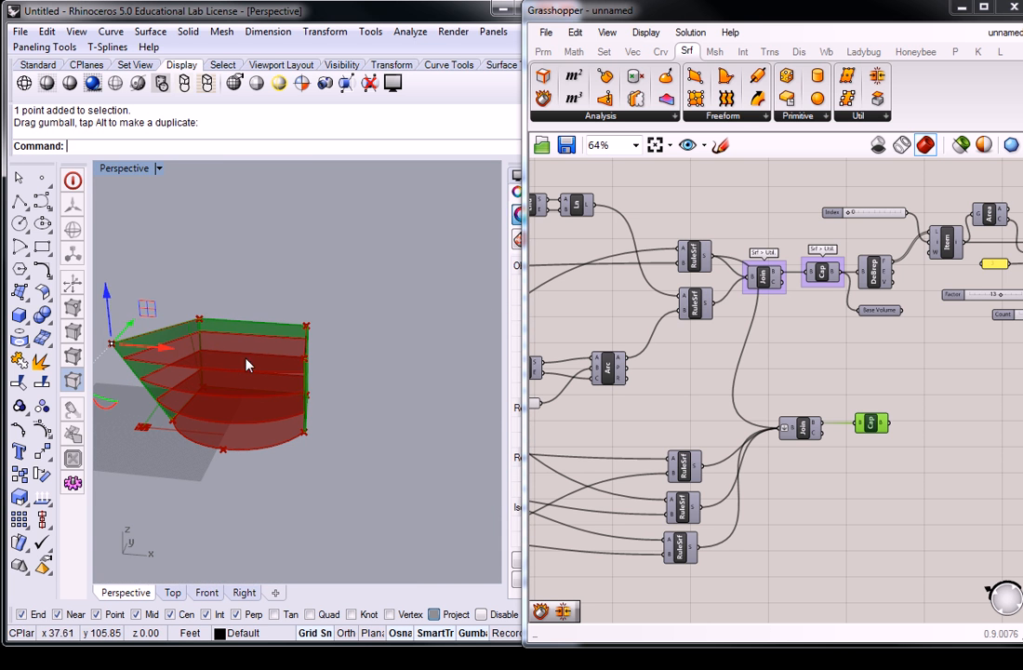
- Try moving the opposite top corner point outward along the X axis, by a larger and a smaller distance, undoing each move
right_drag(235, 358, 261, 354)
click(326, 293)
click(298, 326)
drag(335, 316, 412, 311)
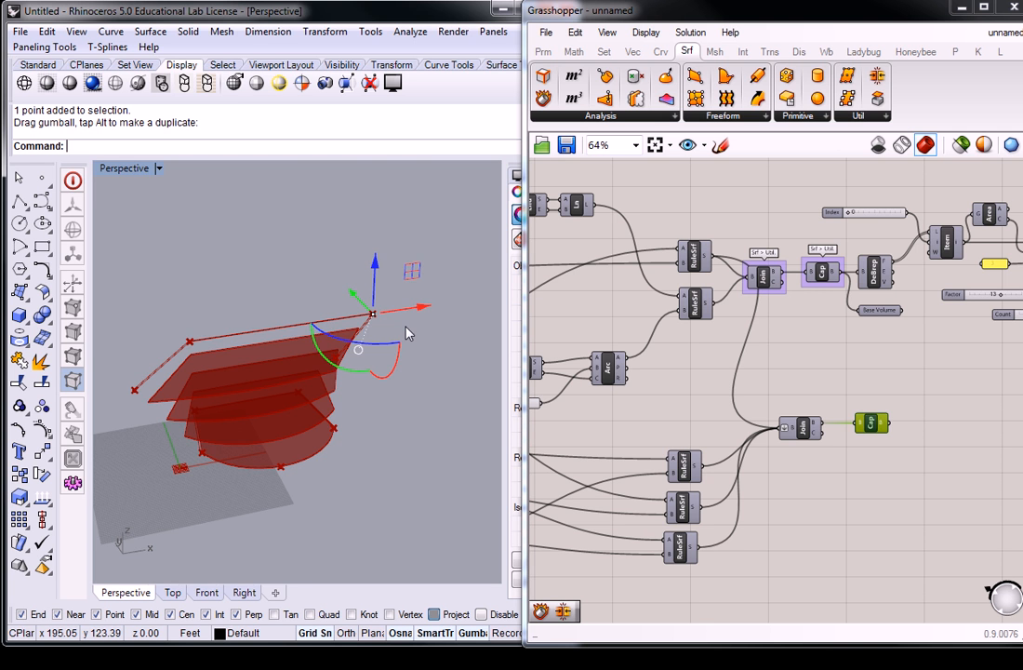
key(ctrl+z)
drag(348, 319, 372, 317)
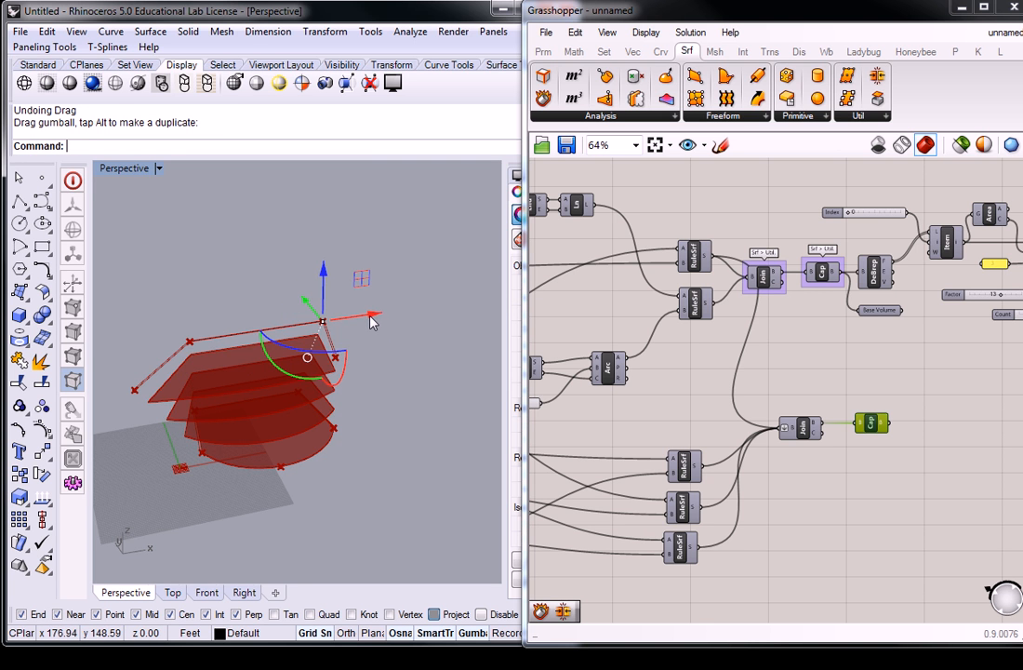
right_drag(390, 342, 286, 327)
key(ctrl+z)
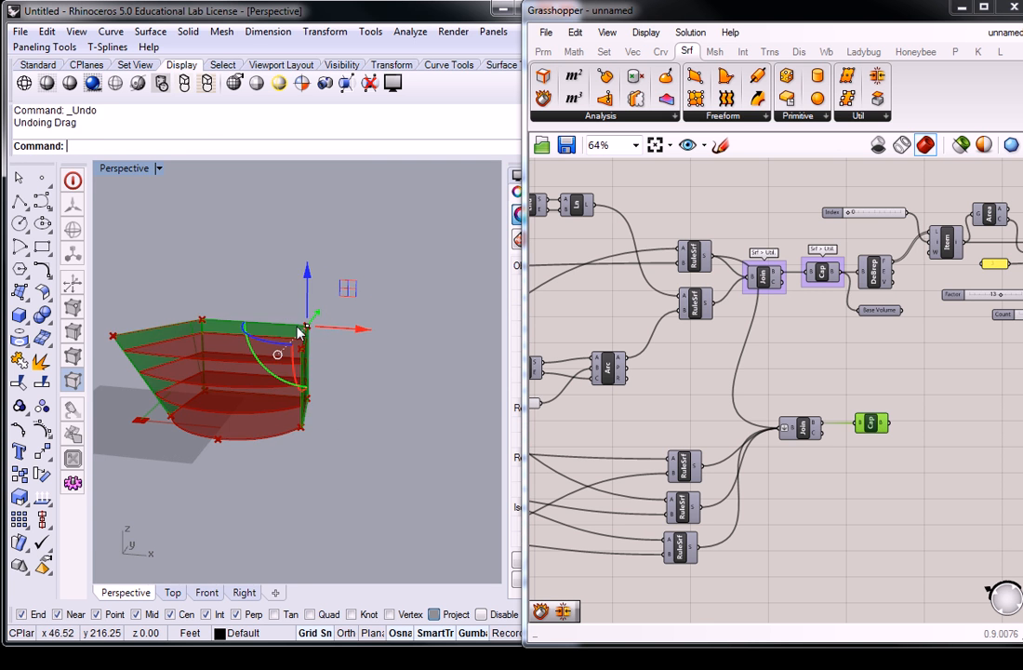
- Select the two bottom corner points at the far end of the building and move them together outward along the X axis
click(254, 286)
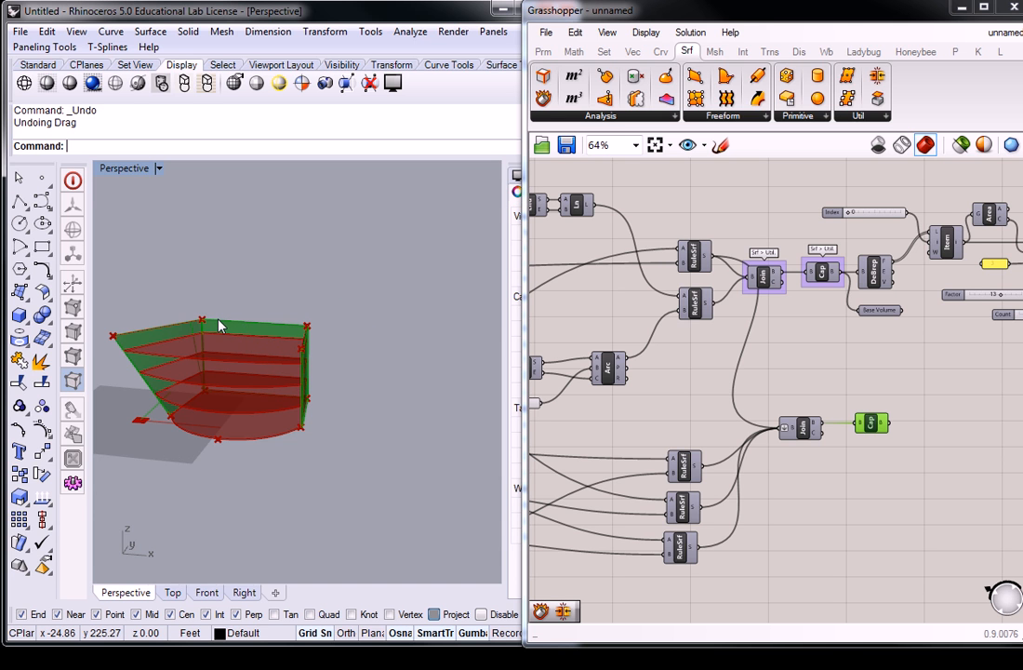
drag(279, 478, 402, 423)
click(378, 323)
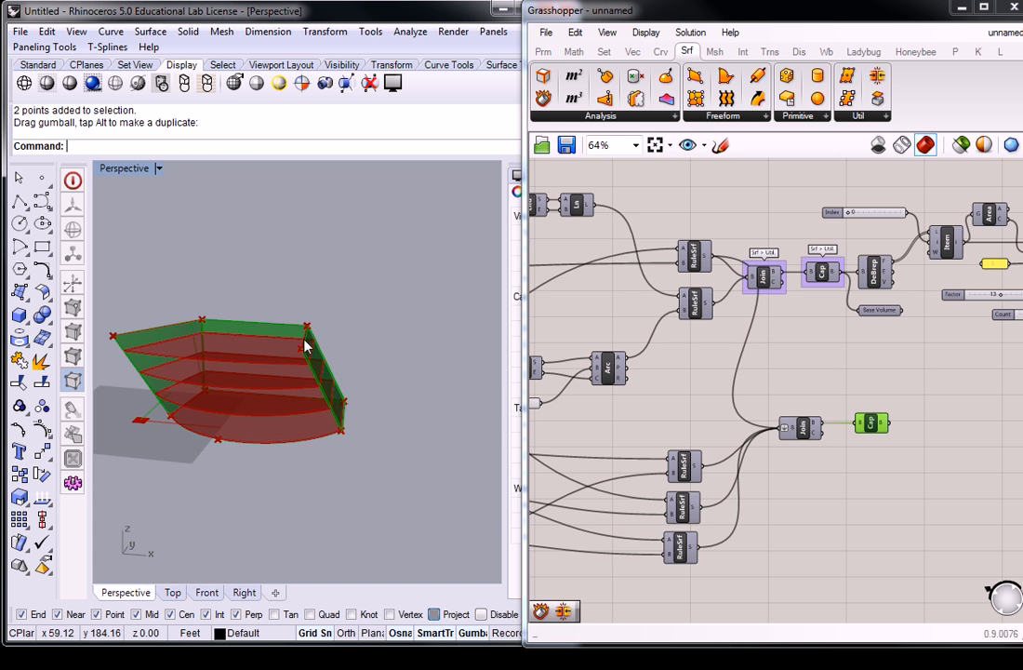
- Try moving the far end's top front corner point alone along the X axis, and undo the move
click(325, 352)
drag(380, 358, 382, 360)
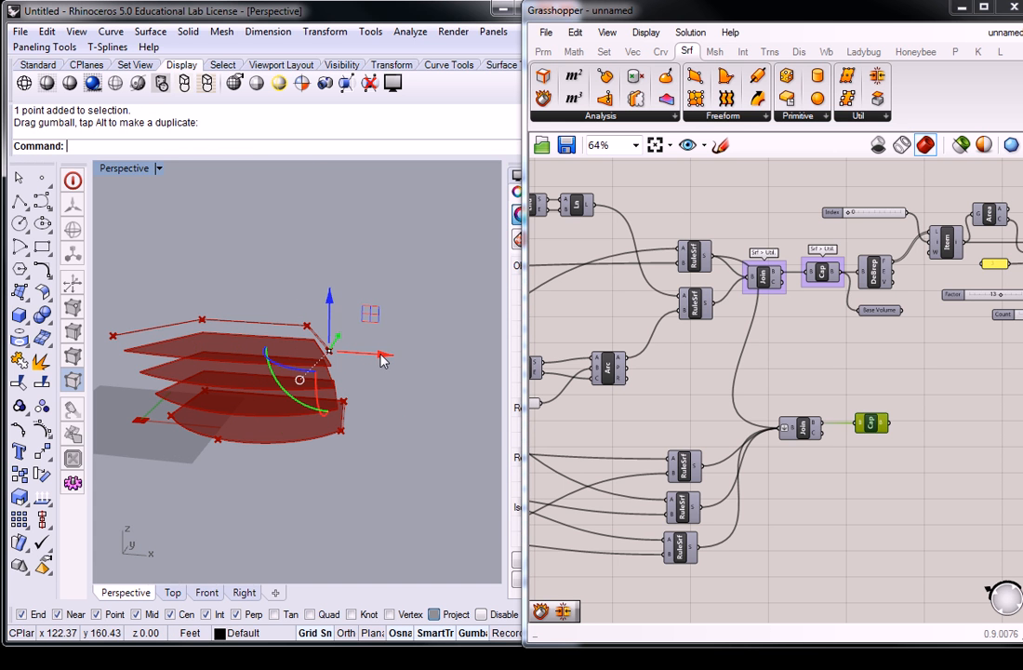
key(ctrl+z)
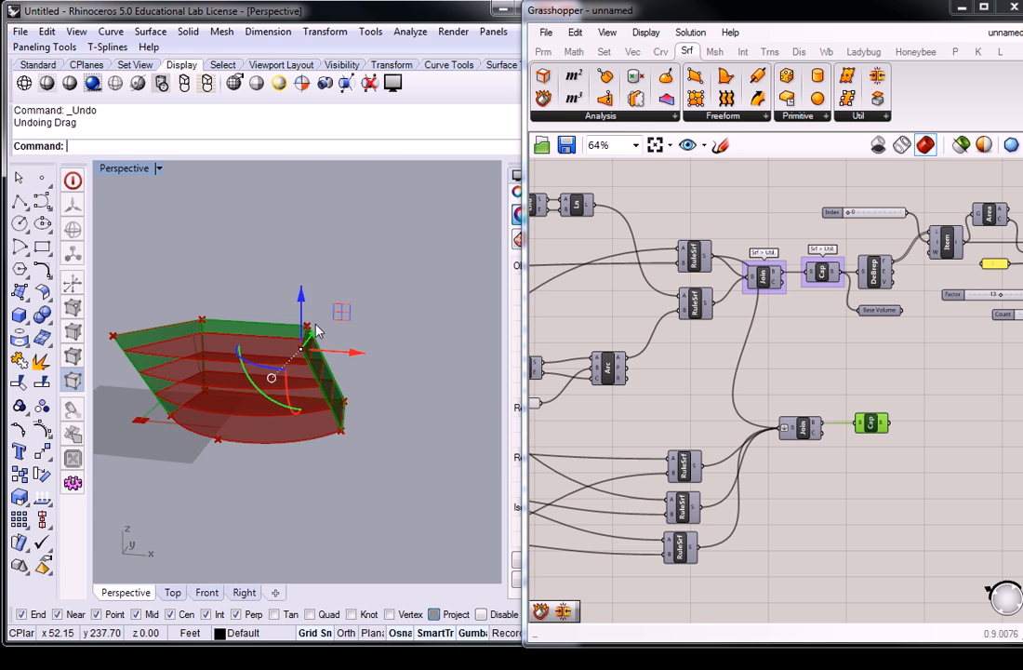
- Try moving a single bottom rear corner point along the X axis, and undo the move
right_drag(388, 286, 223, 404)
drag(223, 400, 279, 431)
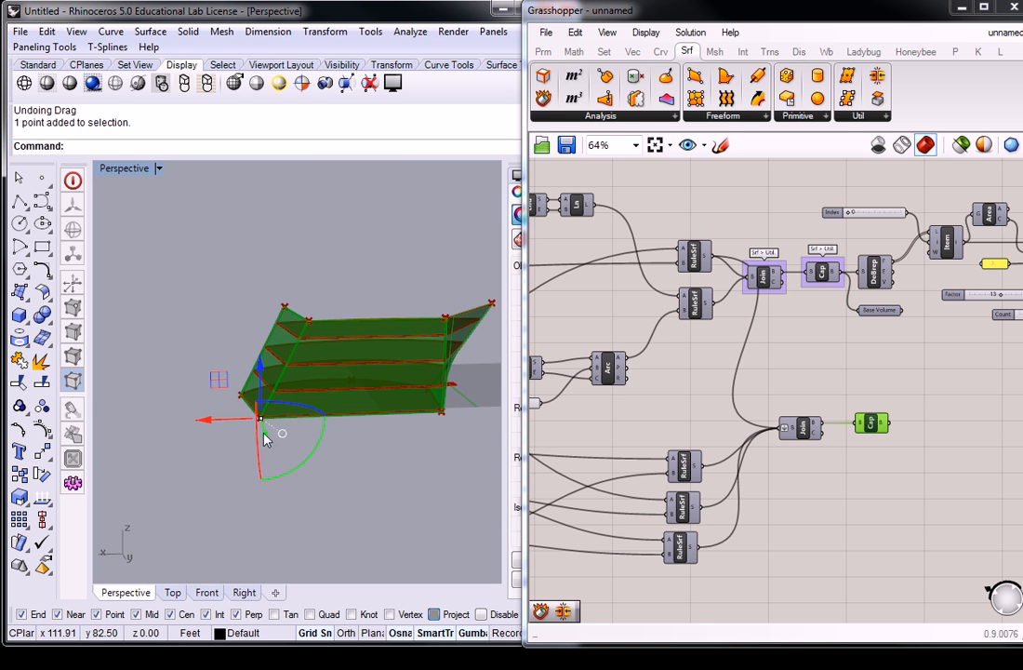
drag(207, 419, 220, 422)
key(ctrl+z)
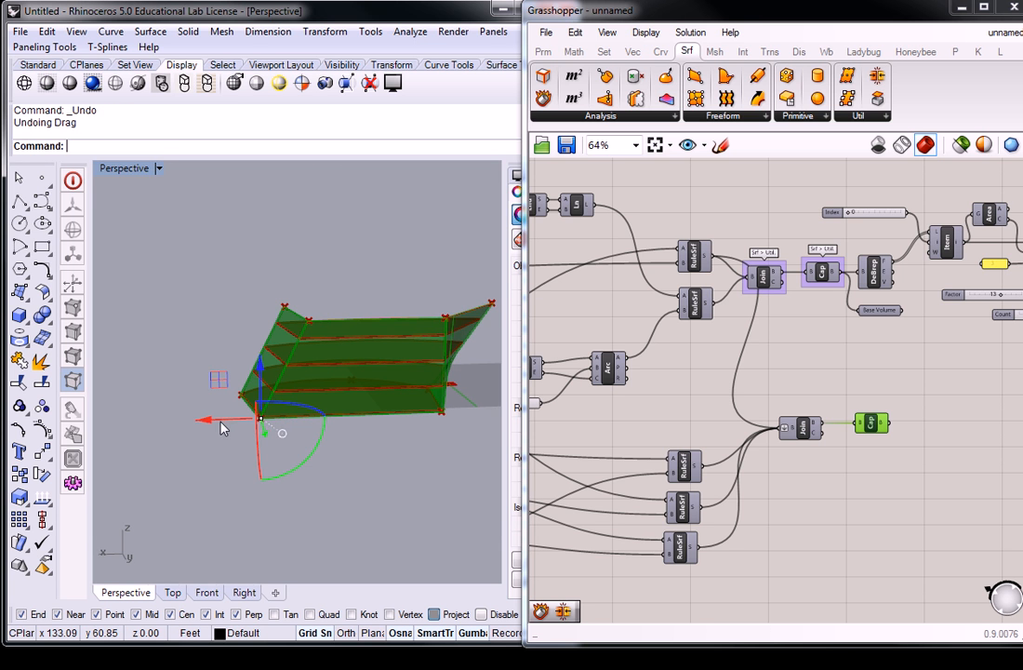
- Try moving the other bottom rear corner point along the Y axis, and undo the move
click(441, 413)
drag(458, 424, 465, 435)
right_drag(490, 385, 110, 442)
right_drag(629, 451, 639, 421)
right_drag(348, 392, 361, 373)
key(ctrl+z)
- Try moving individual top corner points along the X axis to test the capped facade
click(381, 351)
drag(425, 350, 354, 353)
drag(171, 361, 212, 374)
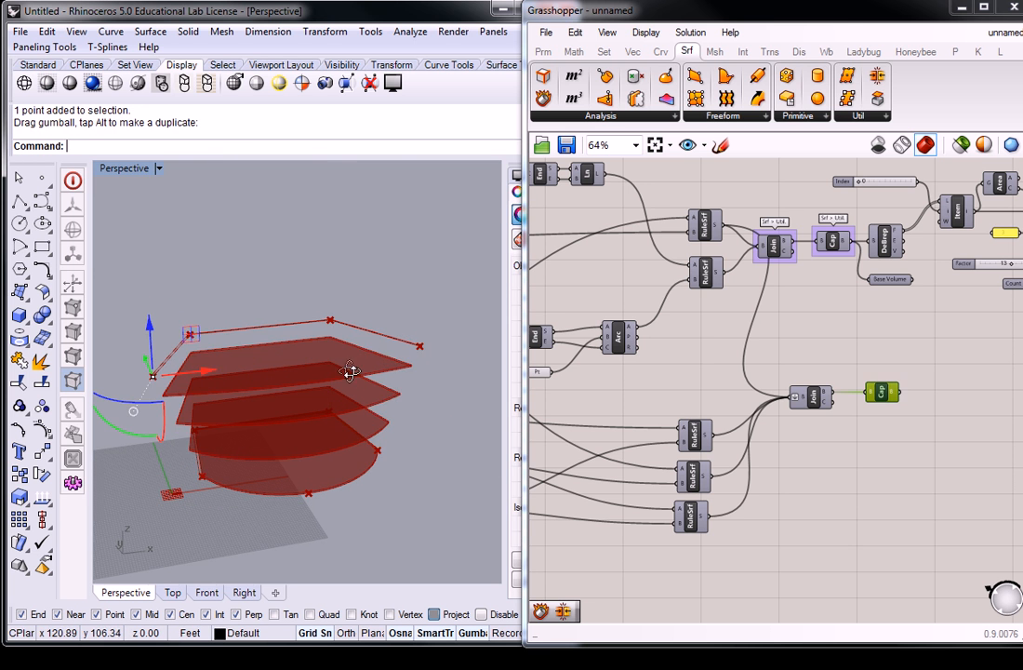
right_drag(304, 319, 276, 340)
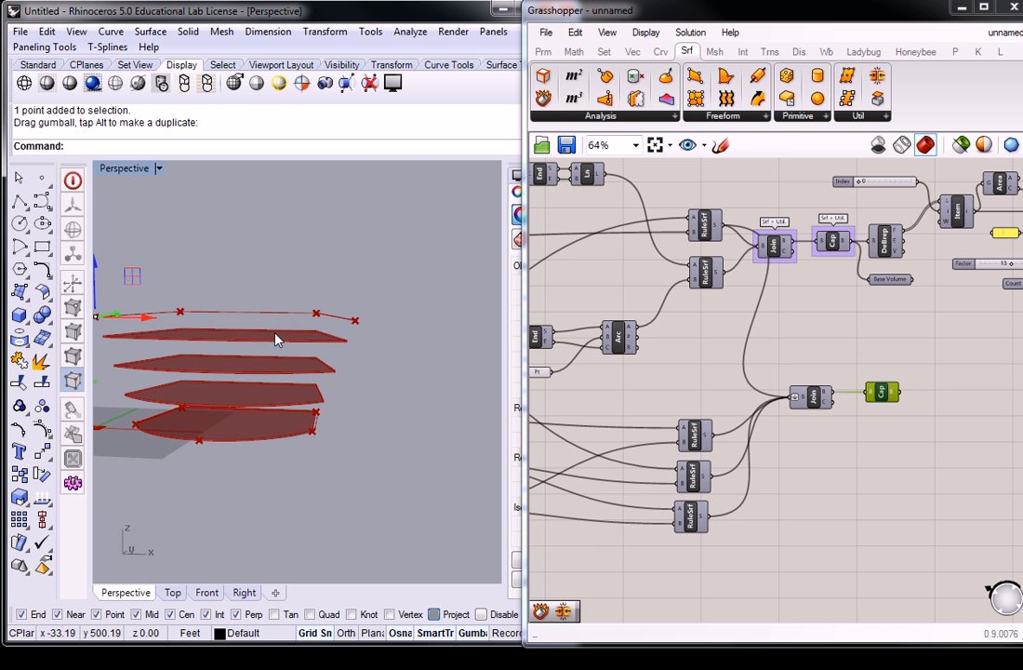
- Read the Cap component's error message and the Join component's Closed output
click(863, 361)
scroll(889, 382, up, 4)
mouse_move(907, 381)
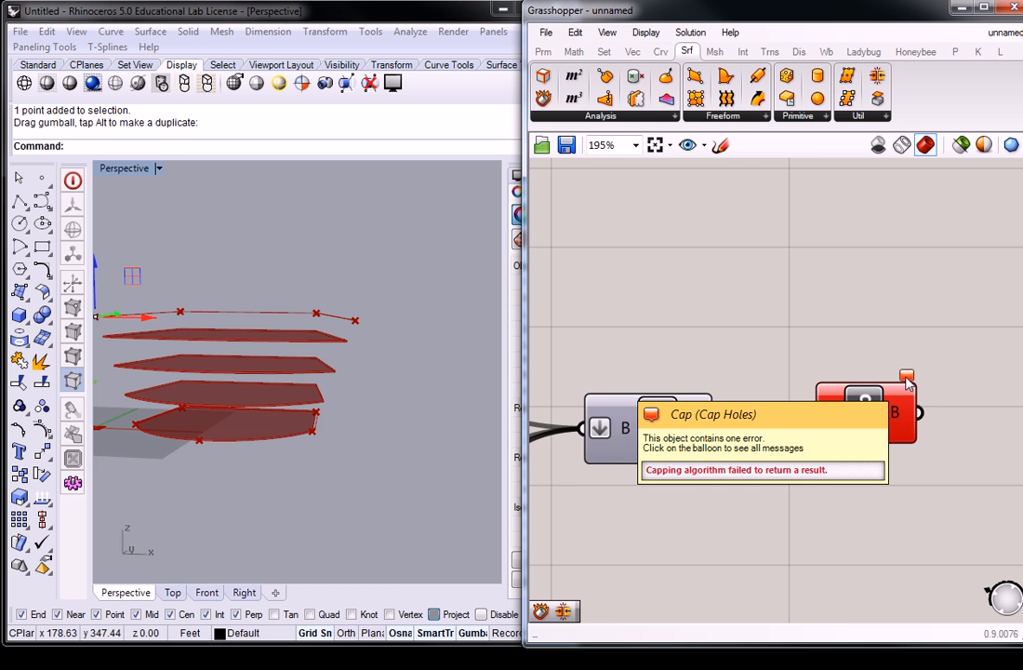
scroll(902, 386, down, 3)
scroll(763, 419, up, 2)
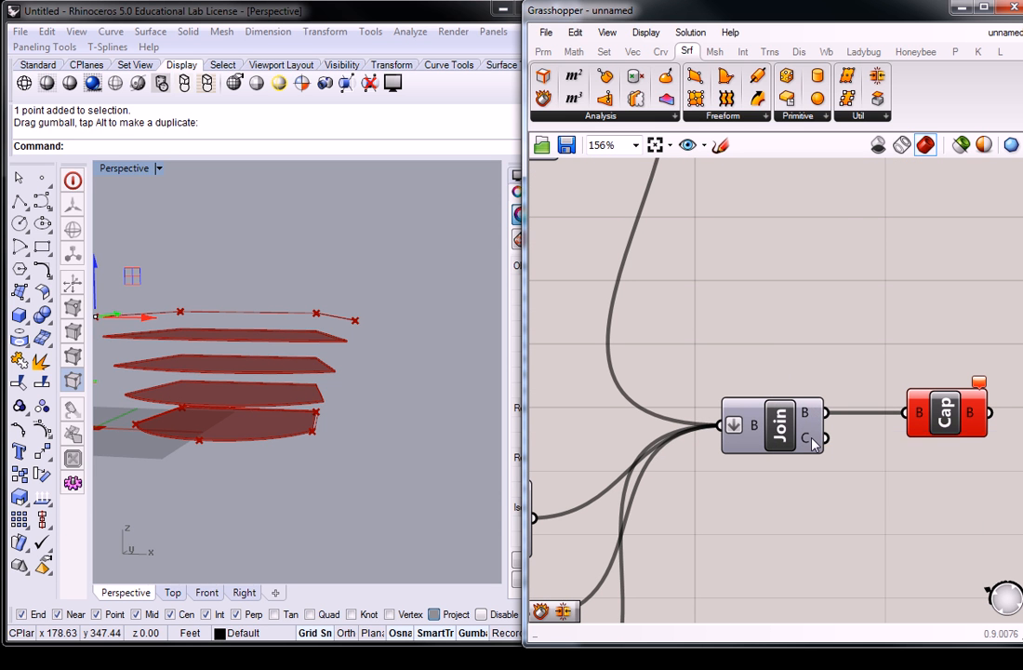
mouse_move(814, 444)
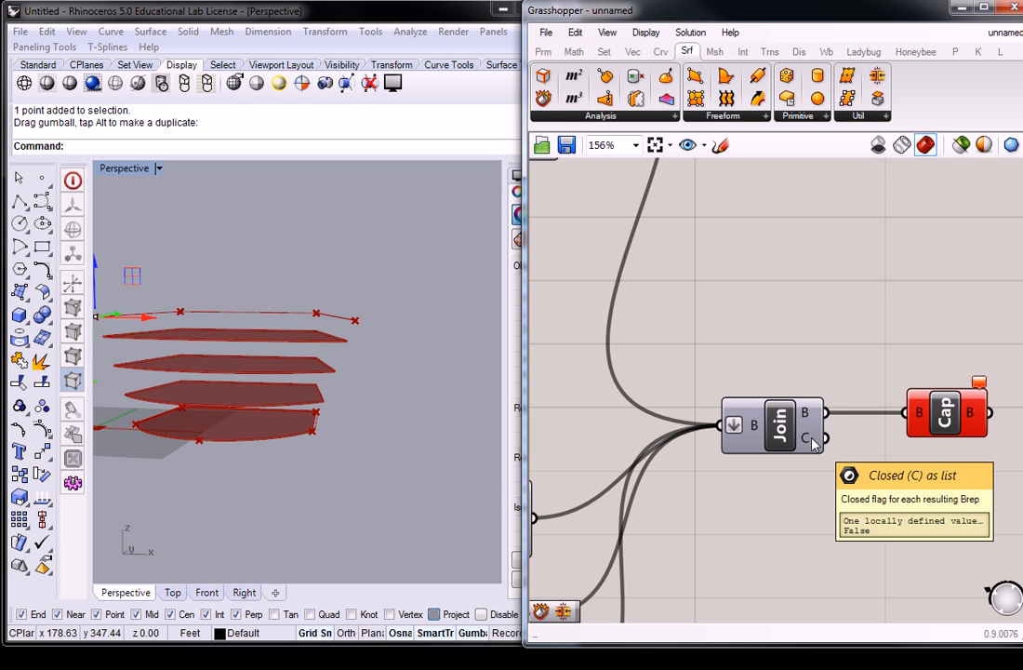
- Examine the floor slabs' edges and corners in the building with the displaced corner point
right_drag(437, 307, 357, 307)
scroll(372, 325, up, 5)
scroll(376, 320, down, 4)
scroll(353, 318, up, 4)
scroll(330, 361, down, 2)
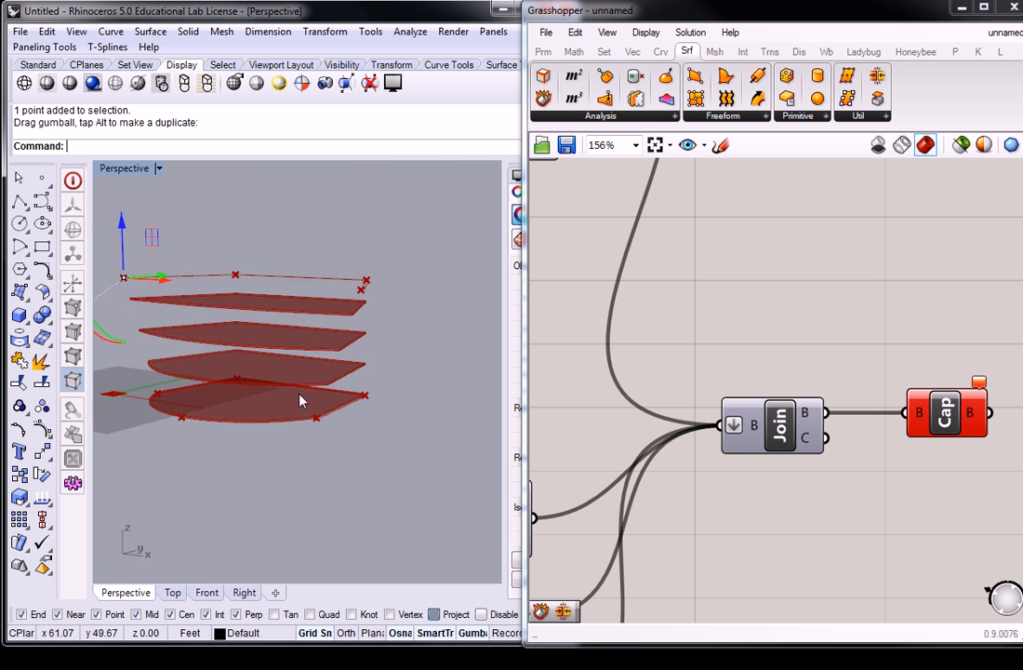
scroll(305, 408, up, 7)
scroll(308, 410, down, 2)
scroll(344, 435, up, 2)
scroll(339, 451, up, 3)
scroll(349, 445, down, 3)
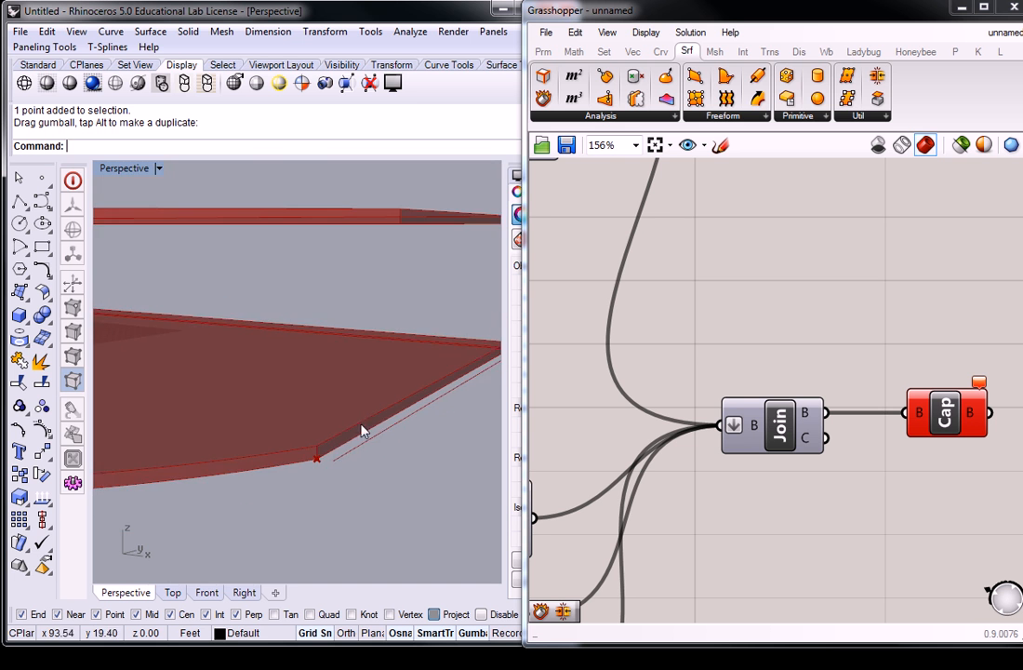
scroll(373, 418, down, 3)
right_drag(344, 349, 212, 398)
- Undo the single corner move and try moving two top corner points together along the Y axis, undoing that too
key(ctrl+z)
drag(152, 360, 231, 408)
right_drag(320, 326, 335, 300)
drag(319, 242, 441, 302)
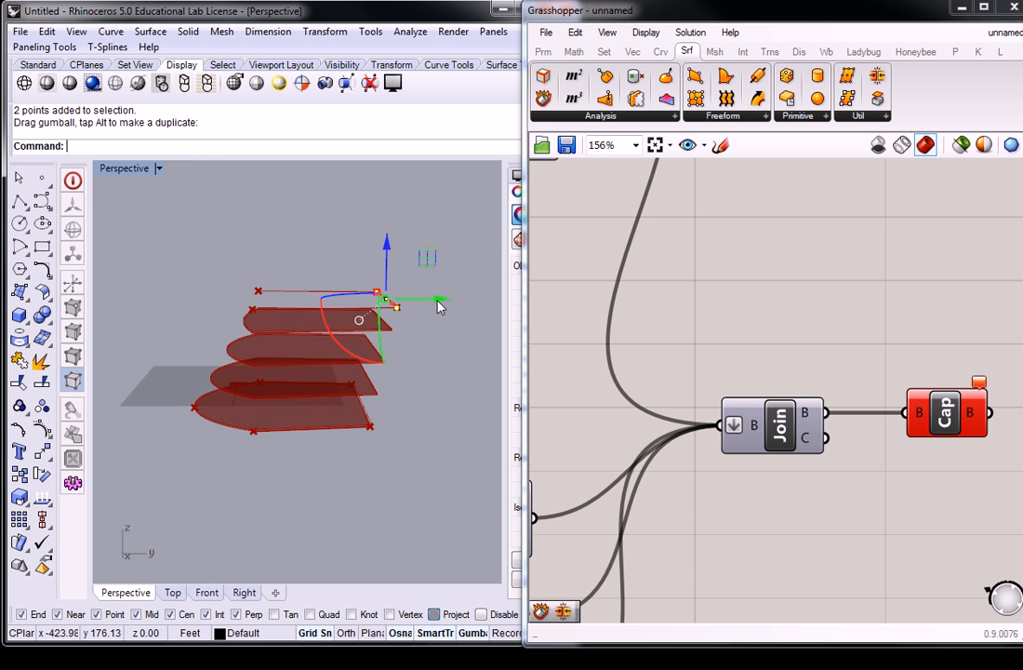
key(ctrl+z)
mouse_move(386, 309)
right_down()
mouse_move(372, 342)
mouse_move(388, 311)
right_up()
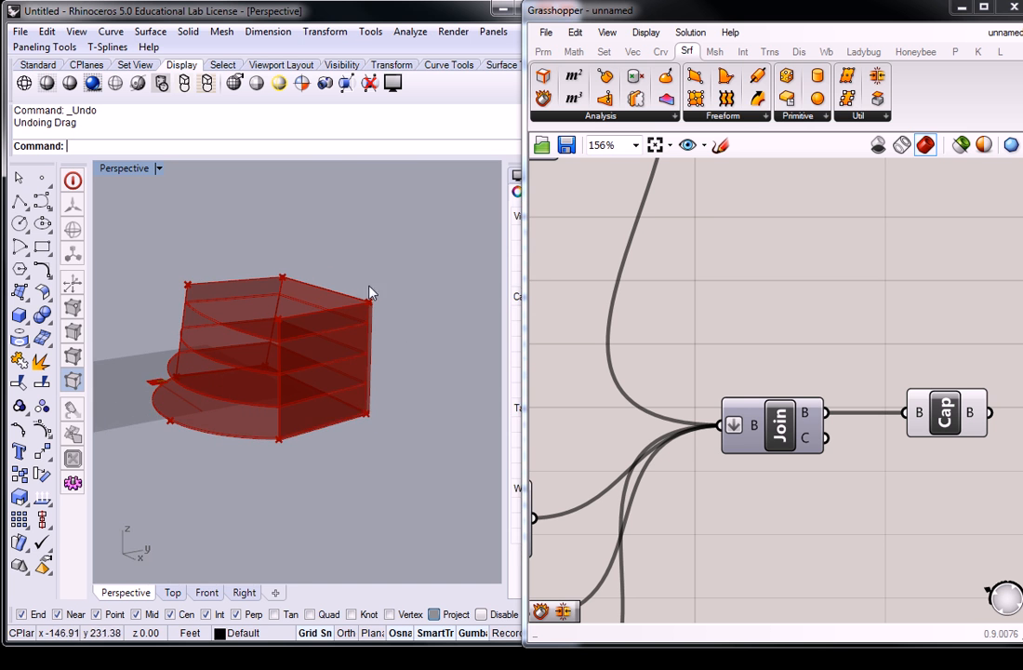
- Select a vertically aligned pair of top and bottom corner points and move them together outward along the X axis
drag(354, 275, 393, 438)
drag(400, 372, 421, 386)
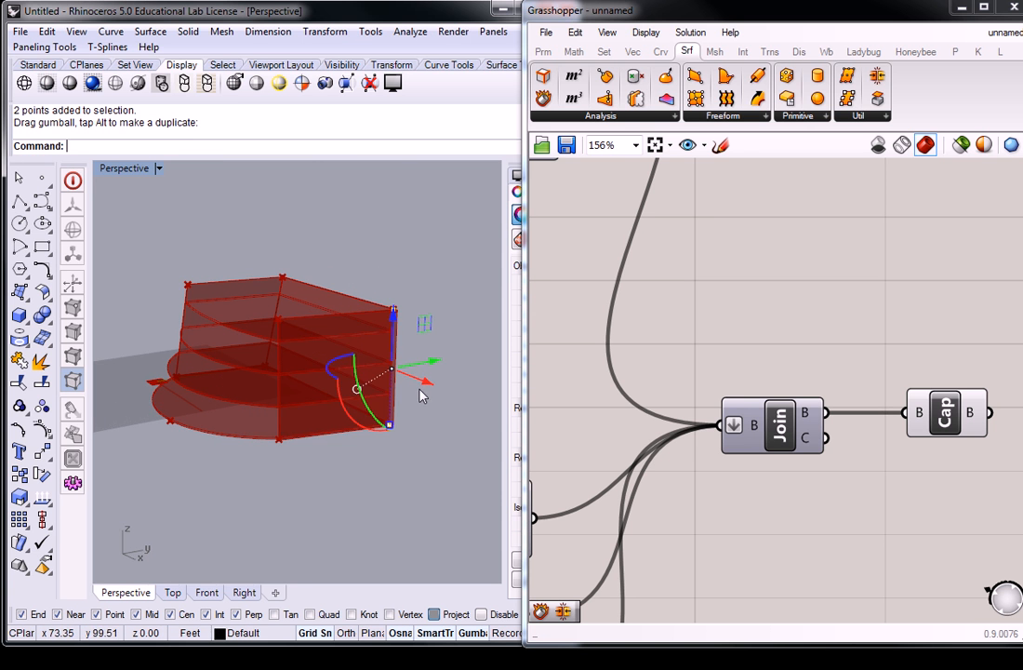
- Move the top corner point at the curved facade's free end outward along the X axis
right_drag(243, 337, 281, 444)
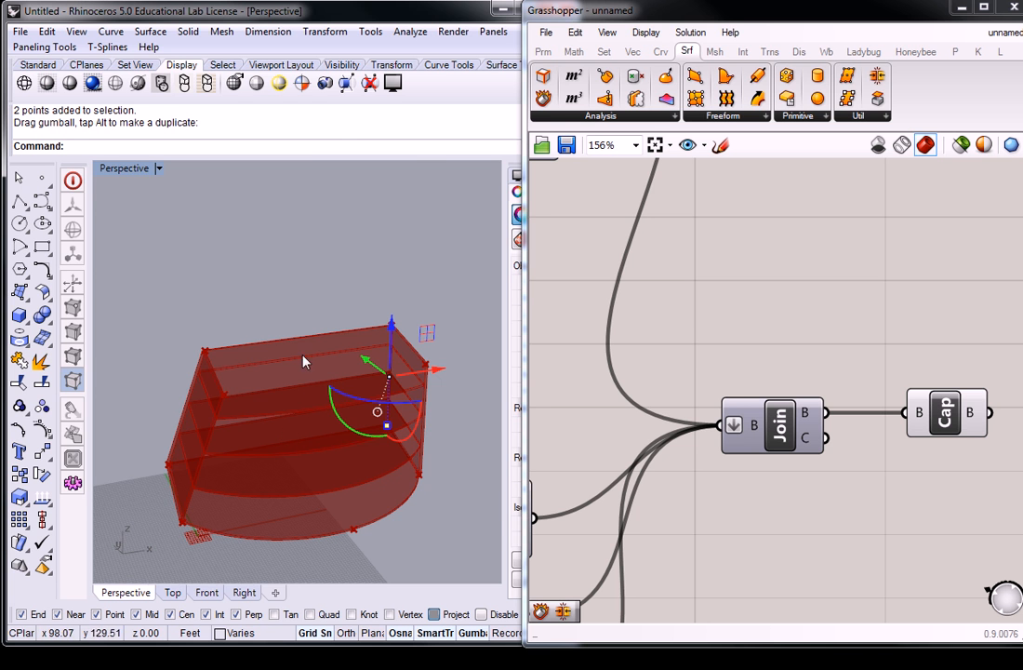
key(Escape)
click(224, 394)
drag(272, 386, 187, 395)
right_drag(296, 432, 287, 392)
- Select the two bottom corner points on the building's slanted side and move them together inward along the X axis
right_drag(356, 421, 376, 504)
drag(358, 511, 389, 481)
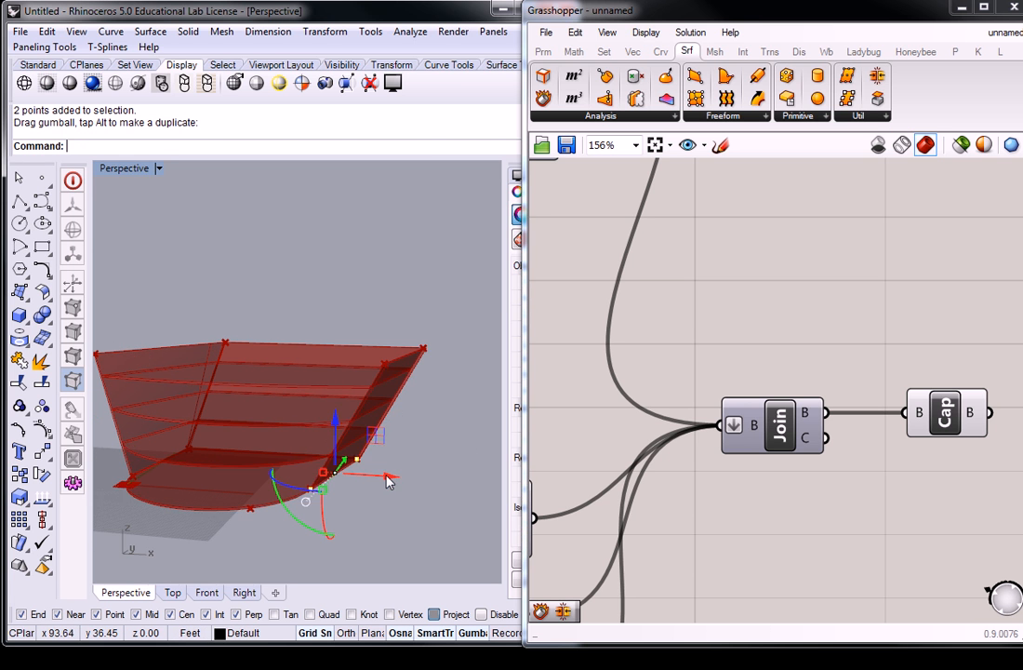
right_drag(382, 480, 404, 492)
click(361, 300)
right_drag(361, 299, 381, 313)
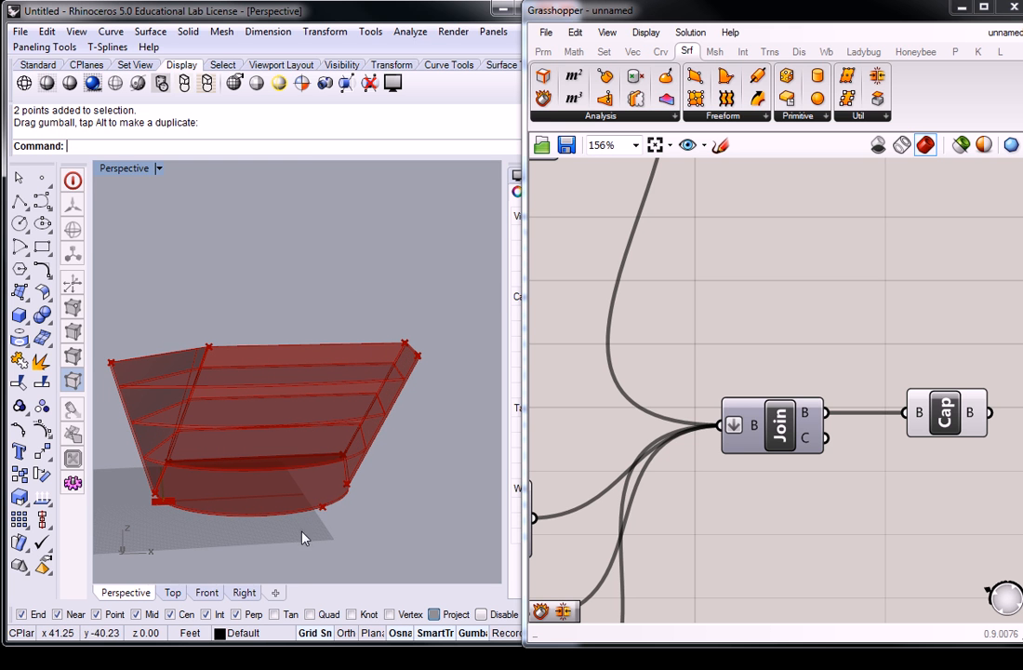
- Reshape the curved facade by moving the bottom arc's middle point inward along the X axis and slightly toward the building
click(321, 507)
drag(301, 519, 275, 517)
click(356, 495)
right_drag(356, 495, 347, 562)
shift+right_drag(341, 521, 368, 469)
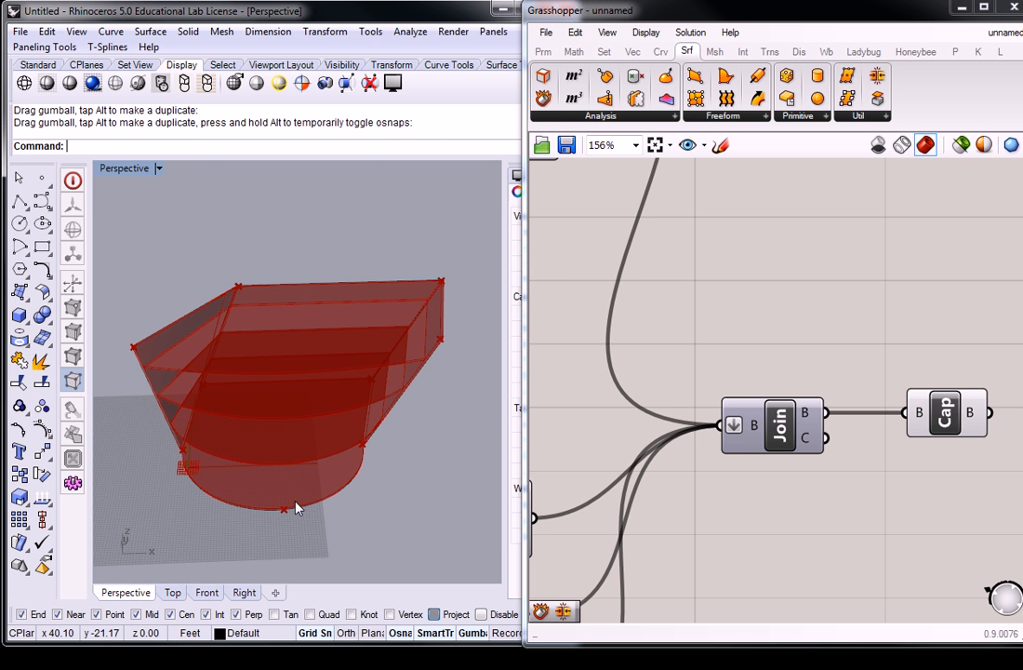
click(284, 509)
drag(283, 510, 280, 494)
click(421, 475)
right_drag(421, 476, 363, 361)
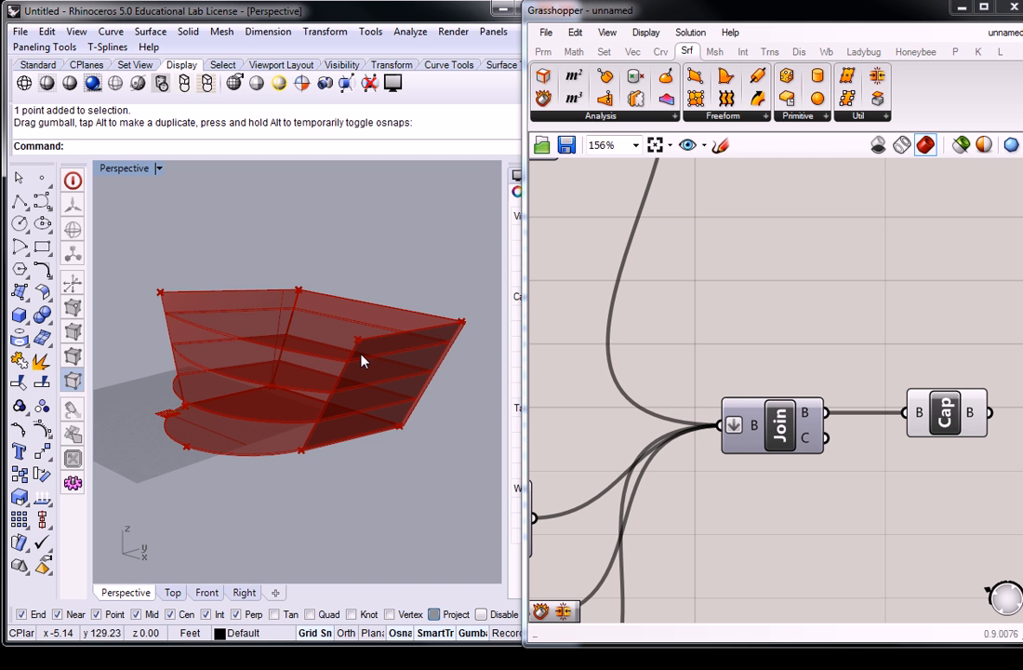
scroll(772, 270, down, 5)
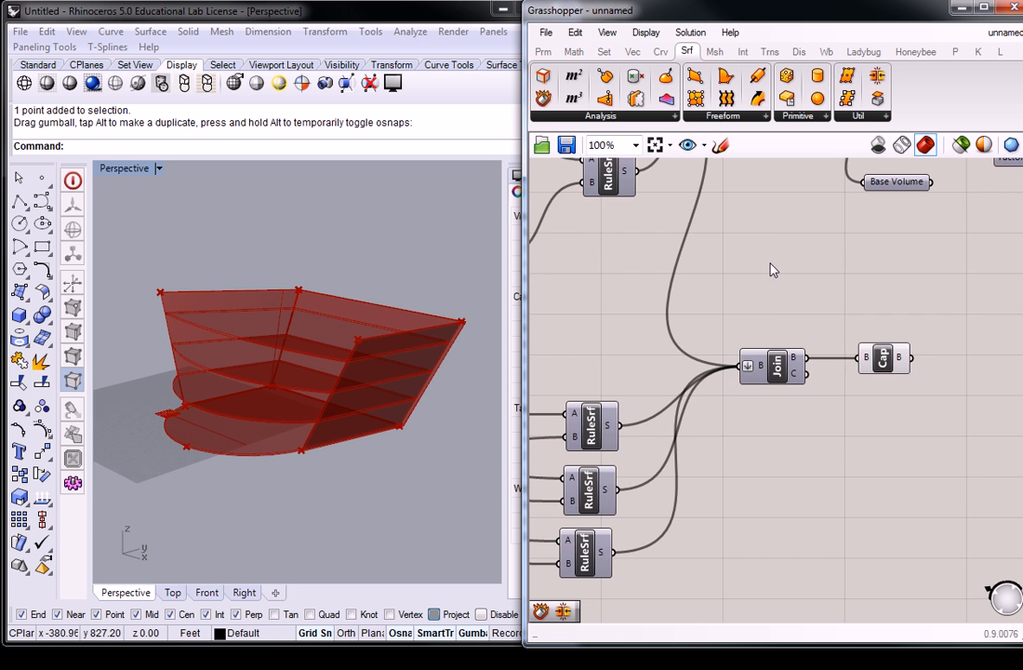
scroll(700, 300, up, 2)
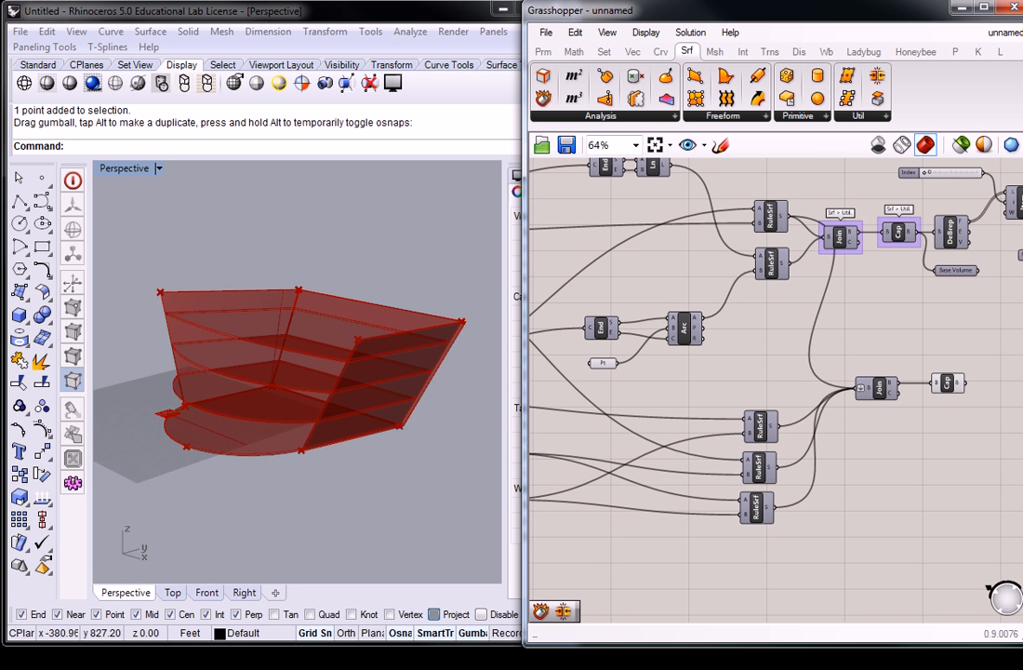